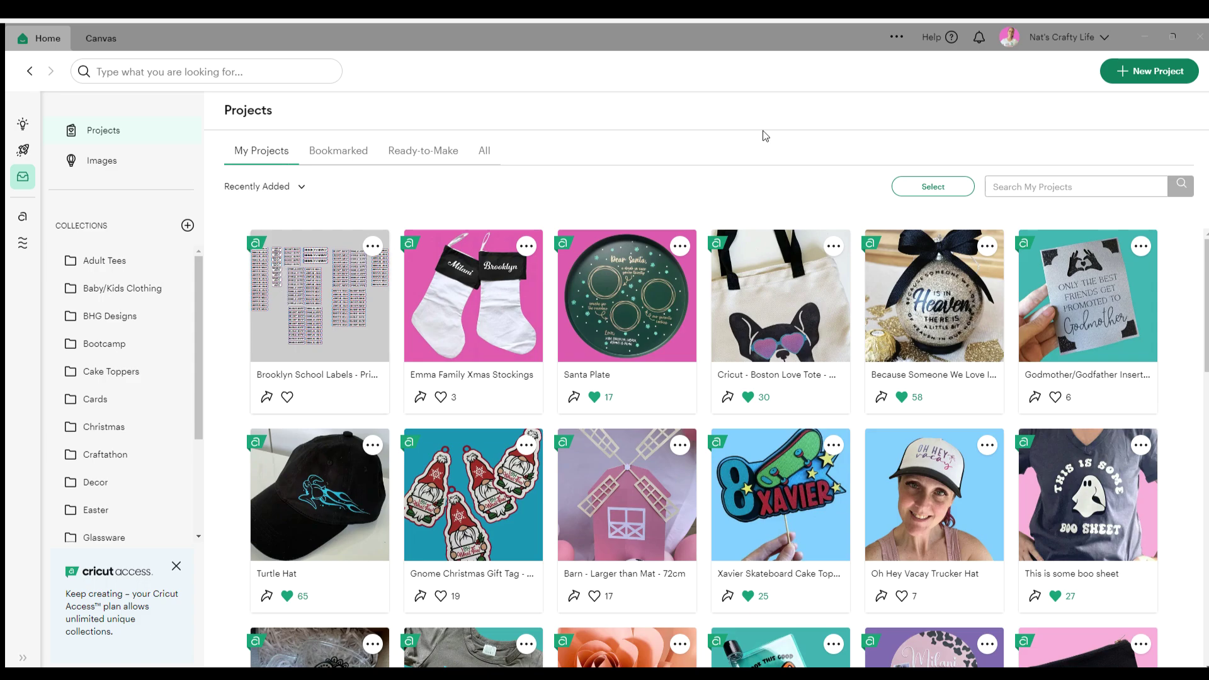
Start a new blank project and search the image library for 'school labels'
{"action": "left_click", "coordinate": [1156, 73]}
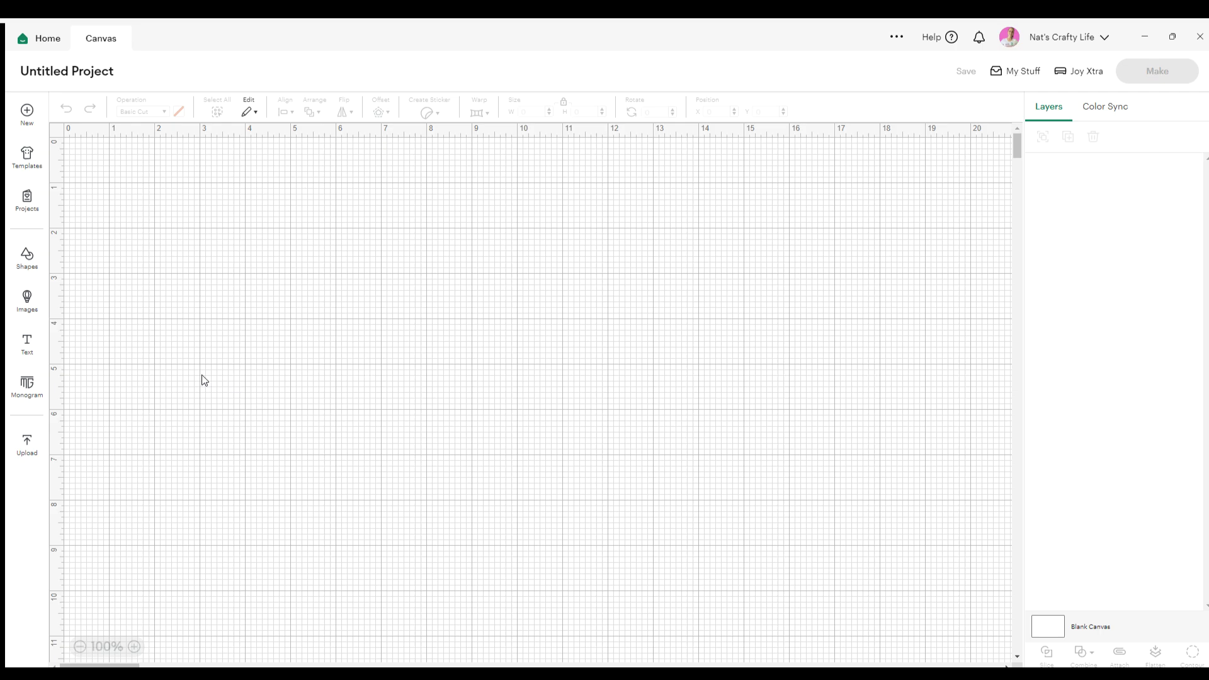
{"action": "left_click", "coordinate": [27, 299]}
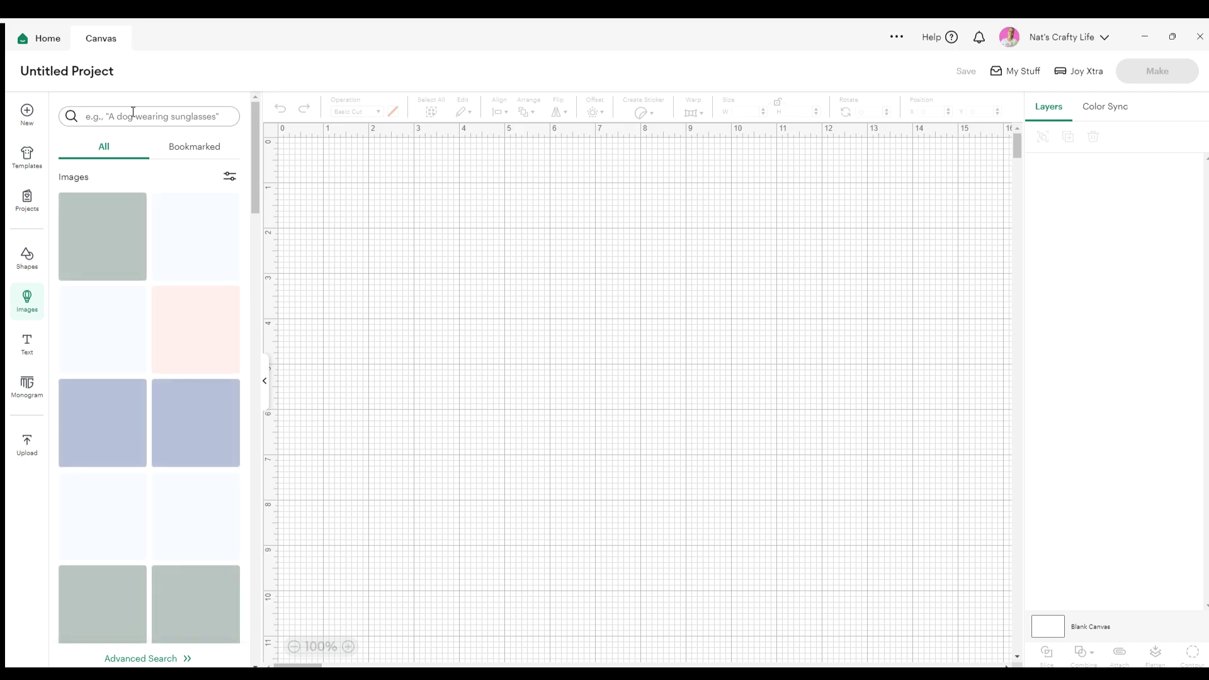
{"action": "left_click", "coordinate": [133, 112]}
{"action": "type", "text": "school"}
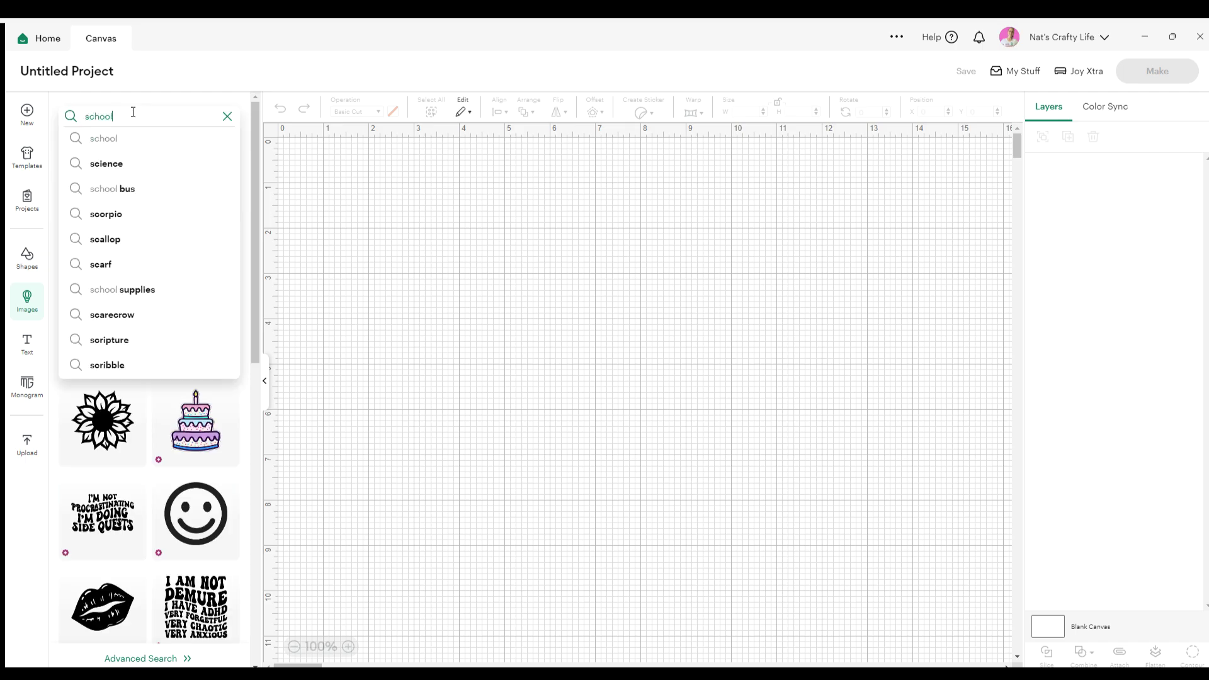
{"action": "type", "text": " la"}
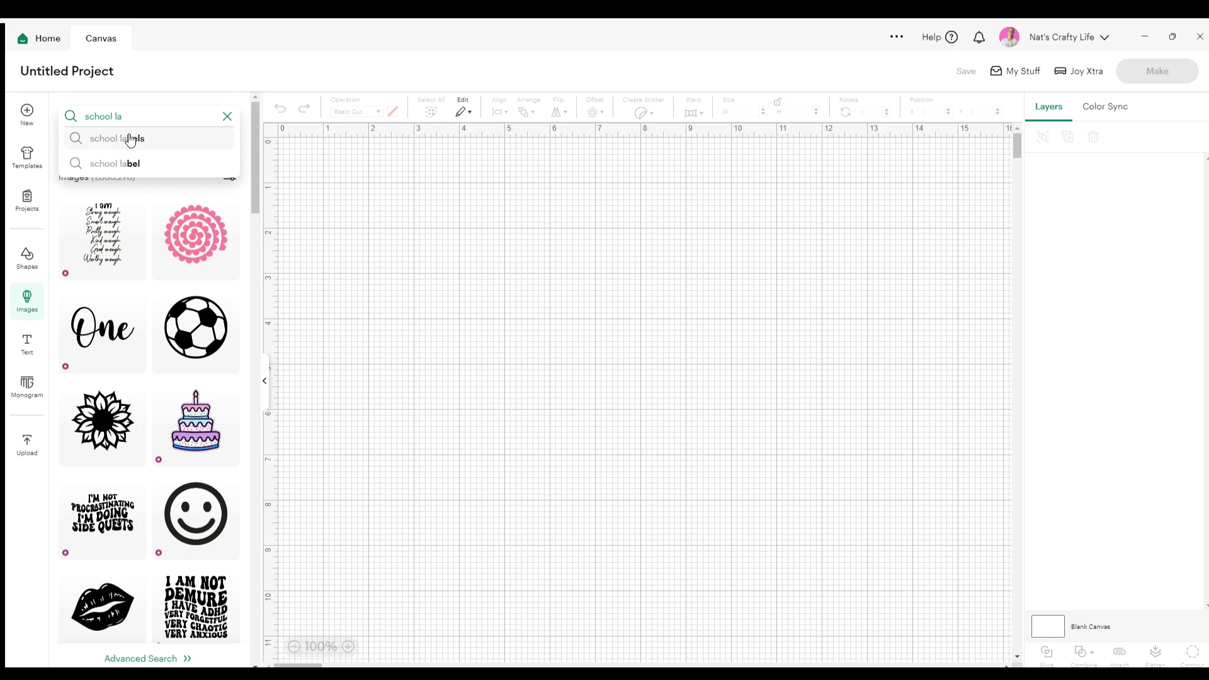
{"action": "left_click", "coordinate": [127, 140]}
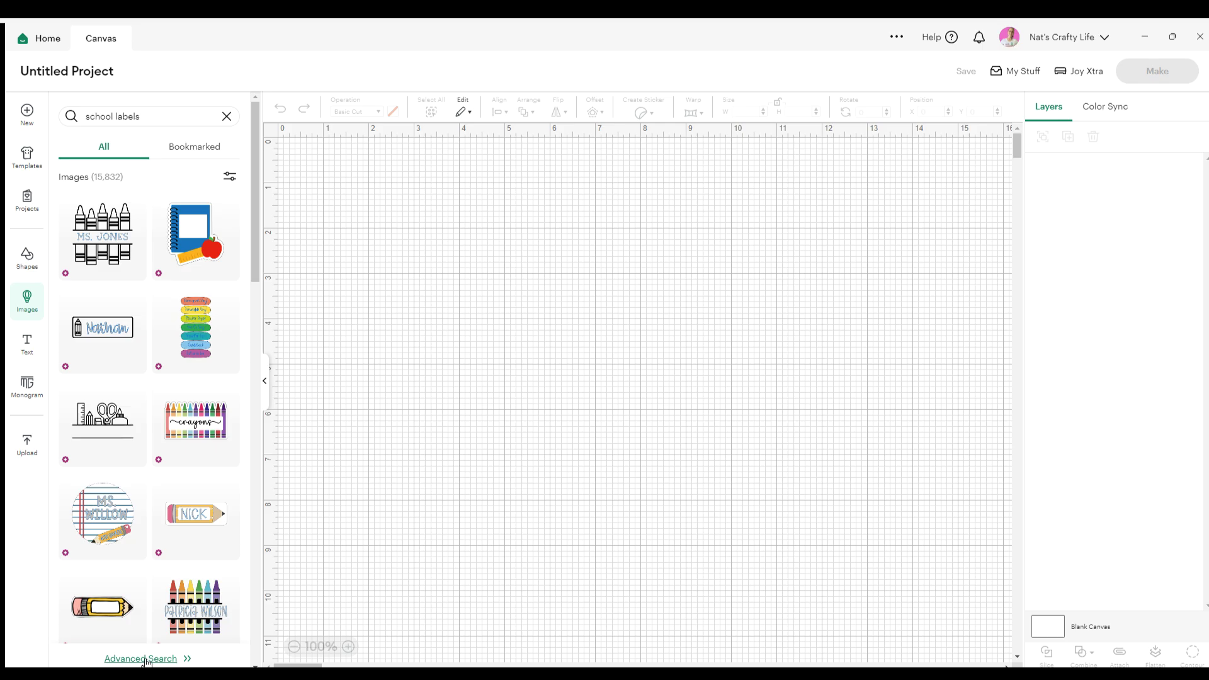
Expand to the full 'school labels' image search and browse down through the 17,493 results
{"action": "left_click", "coordinate": [145, 659]}
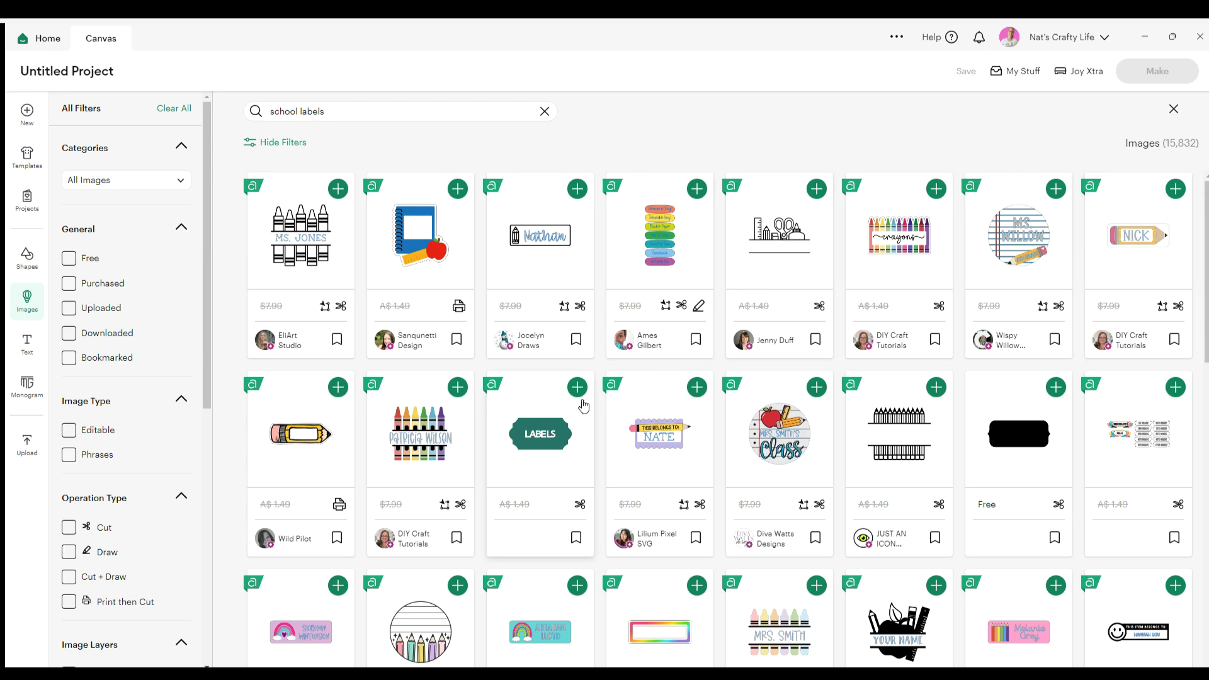
{"action": "scroll", "coordinate": [585, 411], "scroll_direction": "down", "scroll_amount": 4}
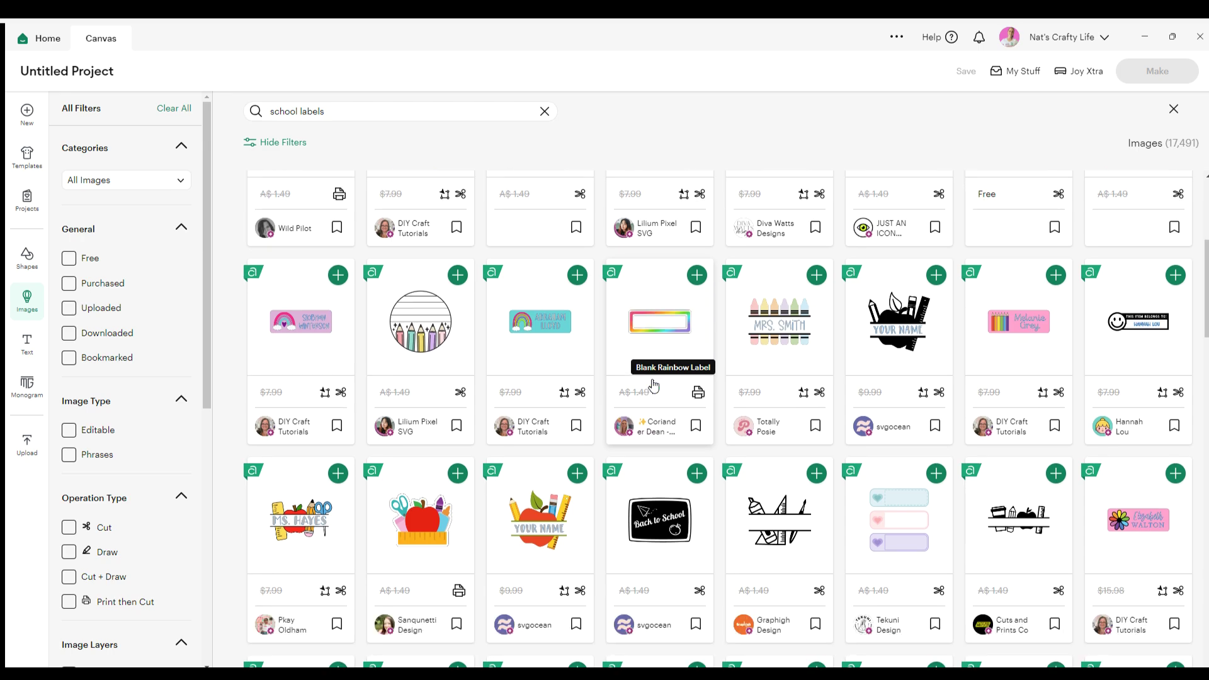
{"action": "scroll", "coordinate": [653, 385], "scroll_direction": "down", "scroll_amount": 3}
{"action": "scroll", "coordinate": [654, 385], "scroll_direction": "down", "scroll_amount": 3}
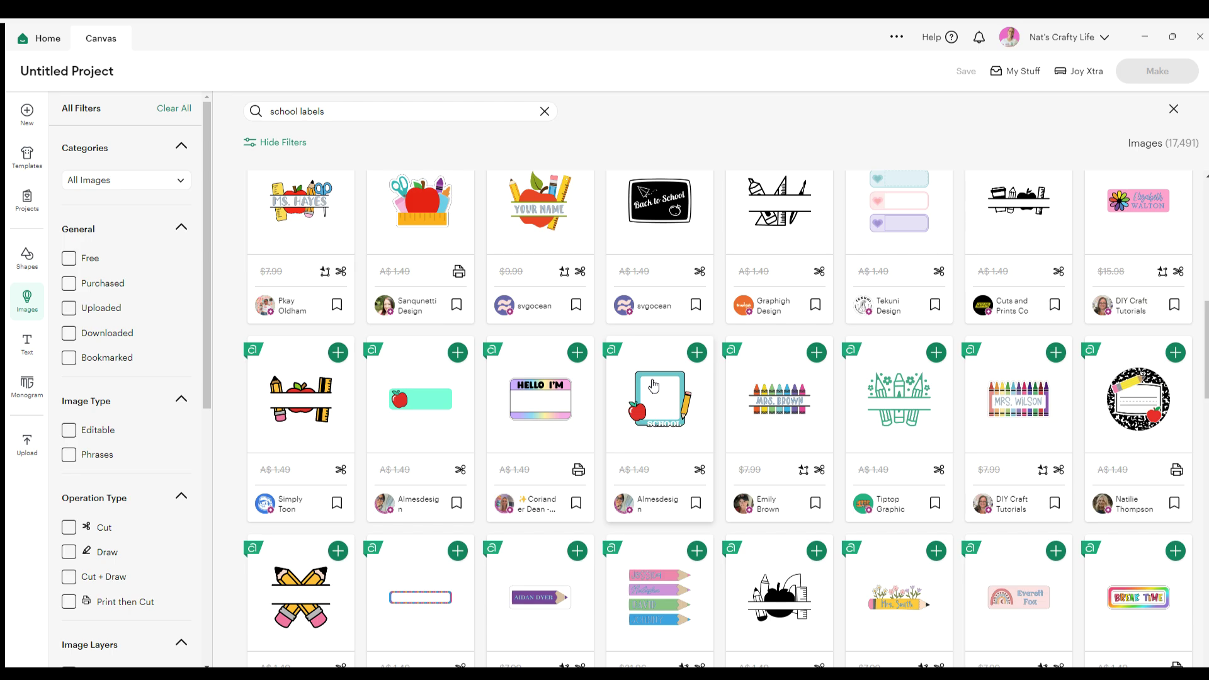
{"action": "scroll", "coordinate": [412, 599], "scroll_direction": "down", "scroll_amount": 2}
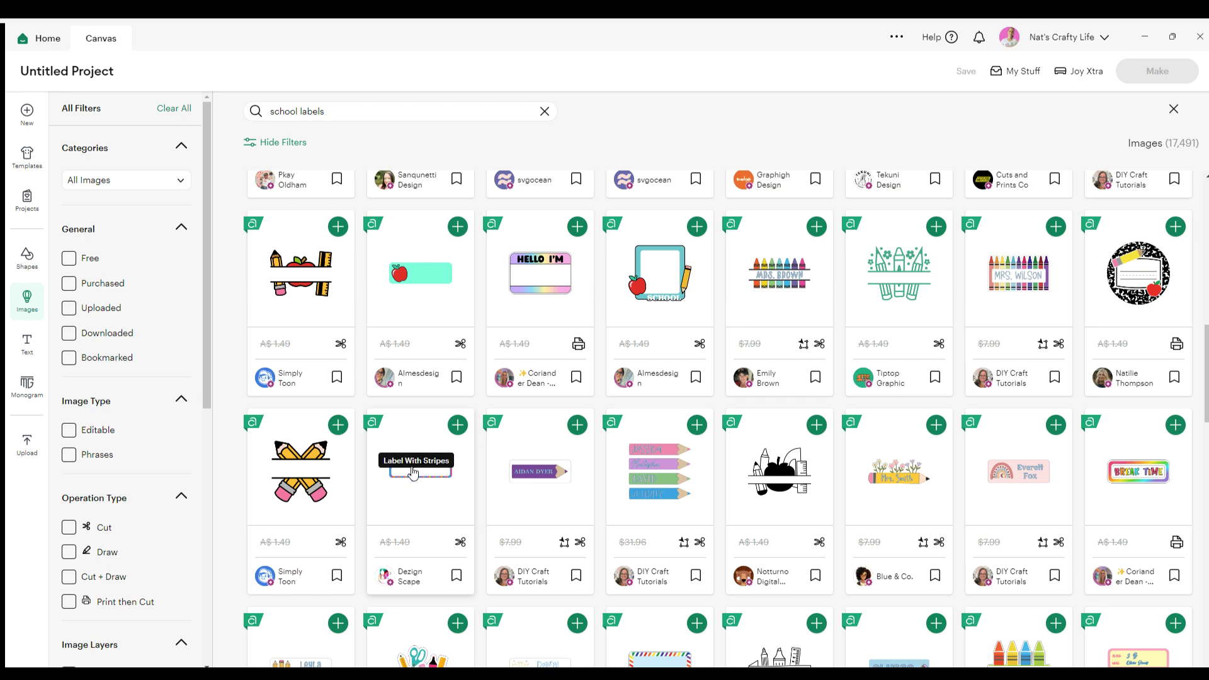
{"action": "scroll", "coordinate": [413, 472], "scroll_direction": "down", "scroll_amount": 2}
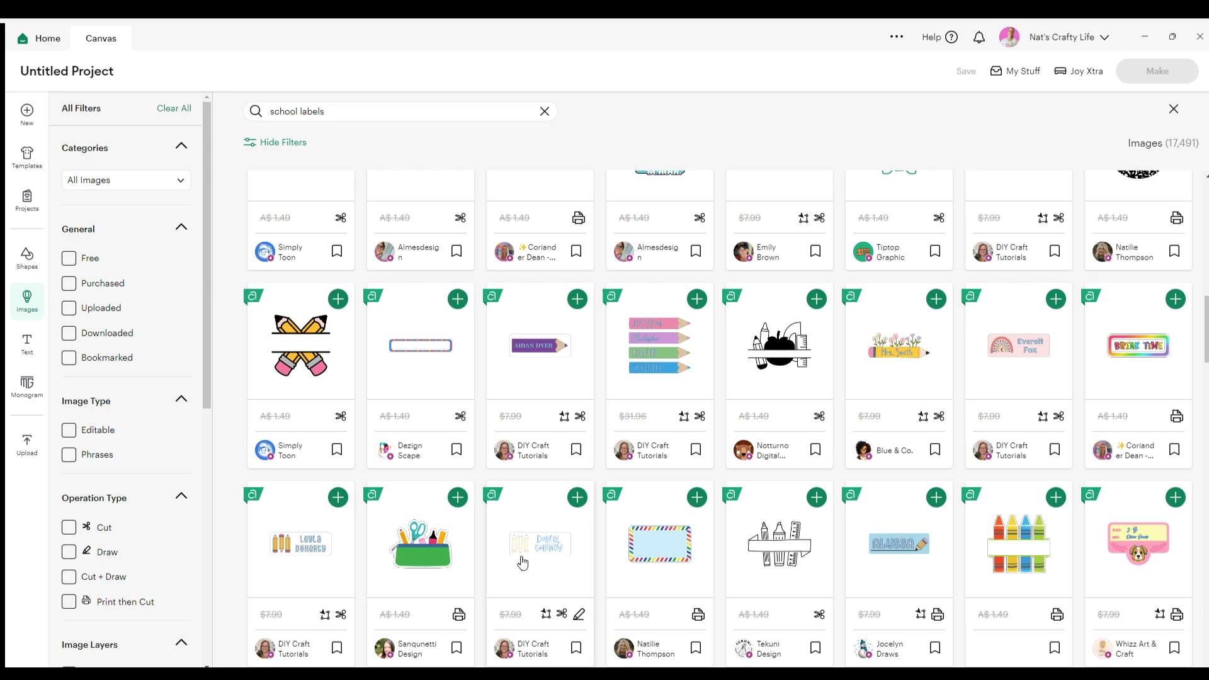
{"action": "scroll", "coordinate": [518, 560], "scroll_direction": "down", "scroll_amount": 3}
{"action": "scroll", "coordinate": [538, 510], "scroll_direction": "down", "scroll_amount": 3}
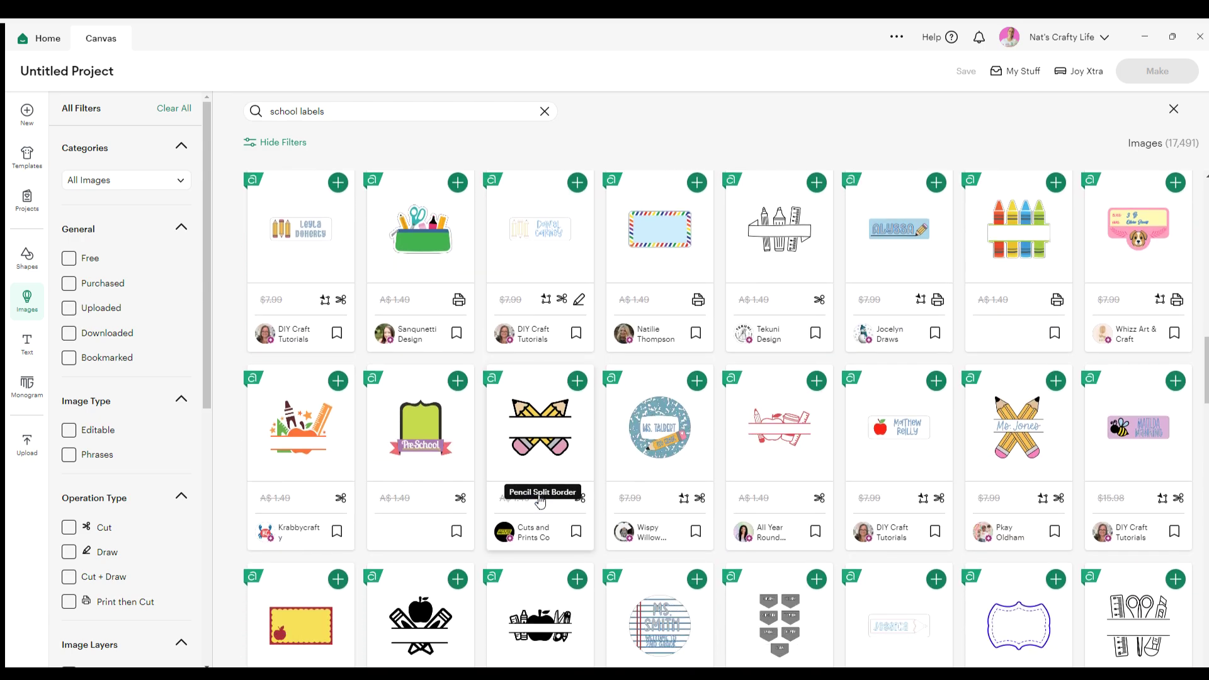
{"action": "scroll", "coordinate": [539, 497], "scroll_direction": "down", "scroll_amount": 3}
{"action": "scroll", "coordinate": [539, 495], "scroll_direction": "down", "scroll_amount": 5}
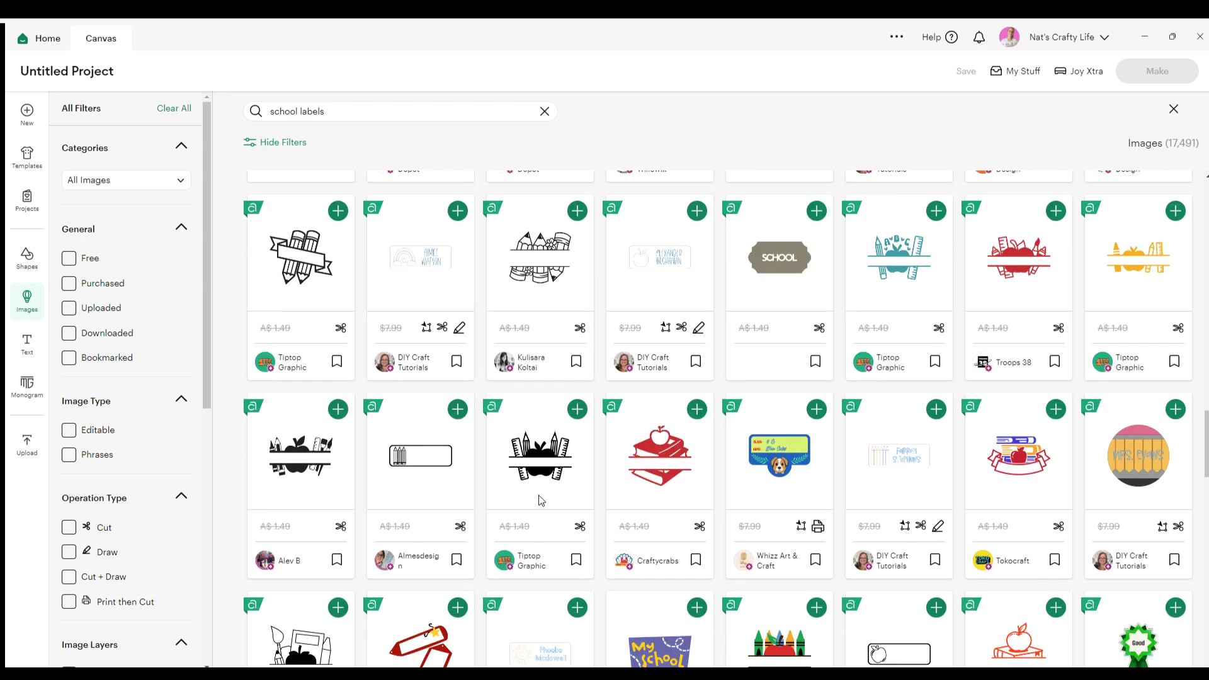
{"action": "scroll", "coordinate": [955, 490], "scroll_direction": "down", "scroll_amount": 6}
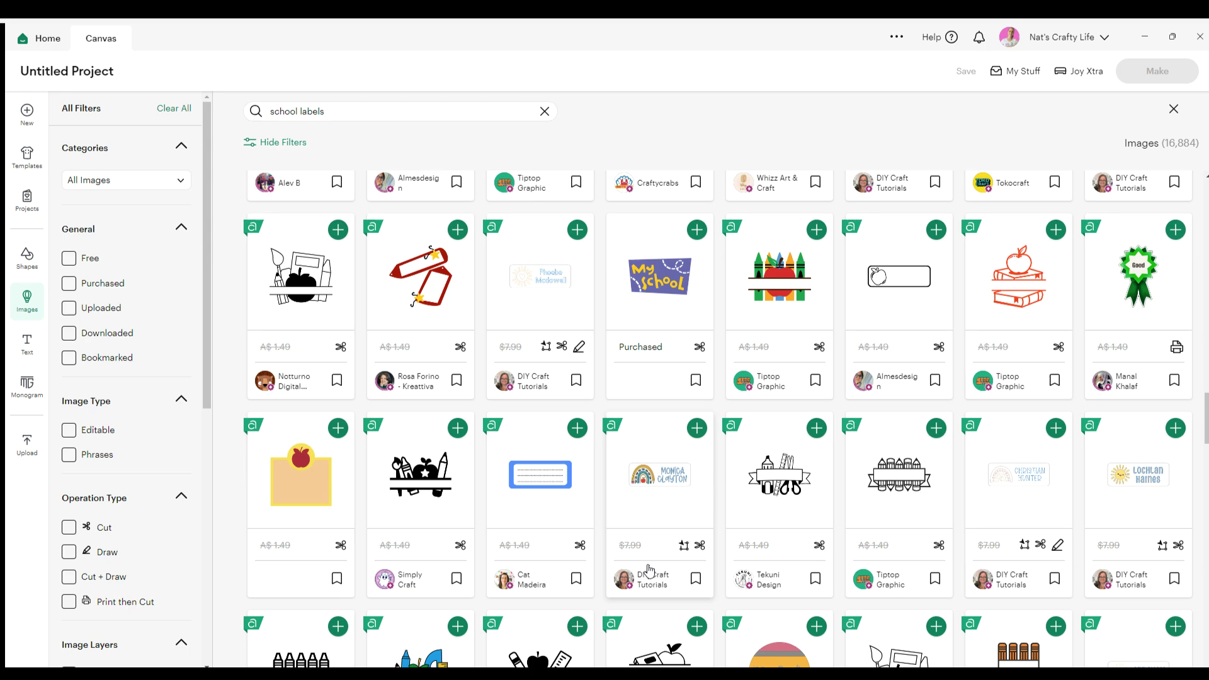
{"action": "scroll", "coordinate": [648, 570], "scroll_direction": "down", "scroll_amount": 3}
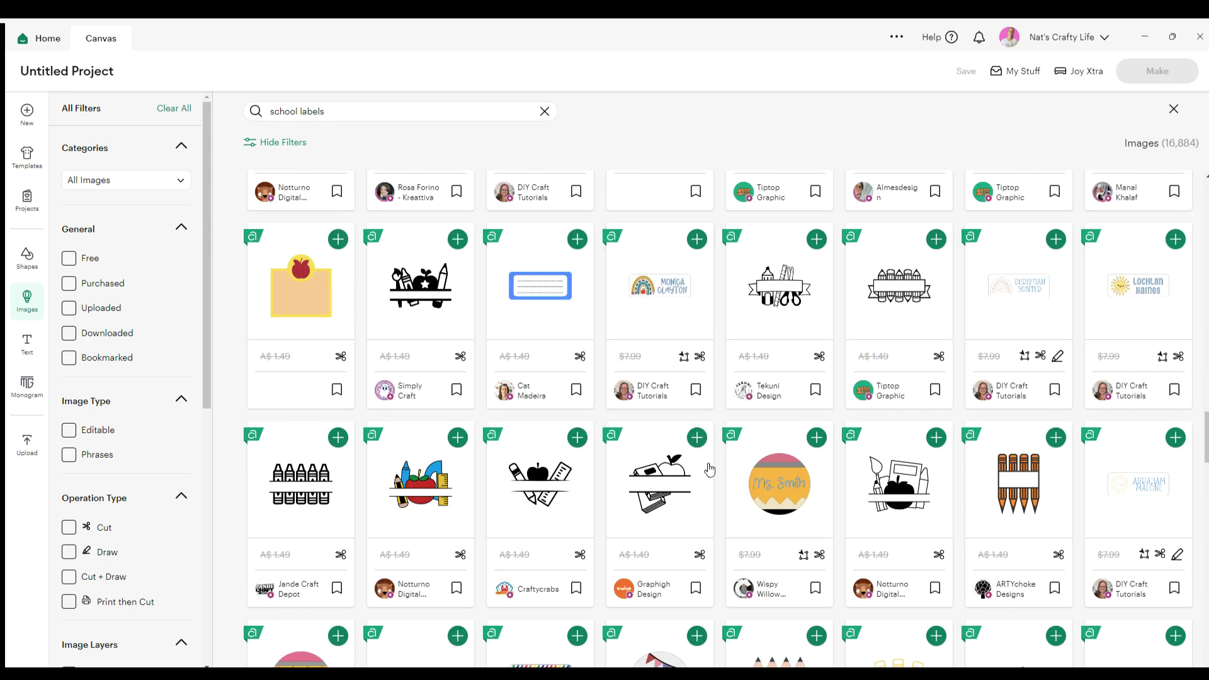
{"action": "scroll", "coordinate": [710, 470], "scroll_direction": "down", "scroll_amount": 3}
{"action": "scroll", "coordinate": [710, 468], "scroll_direction": "down", "scroll_amount": 1}
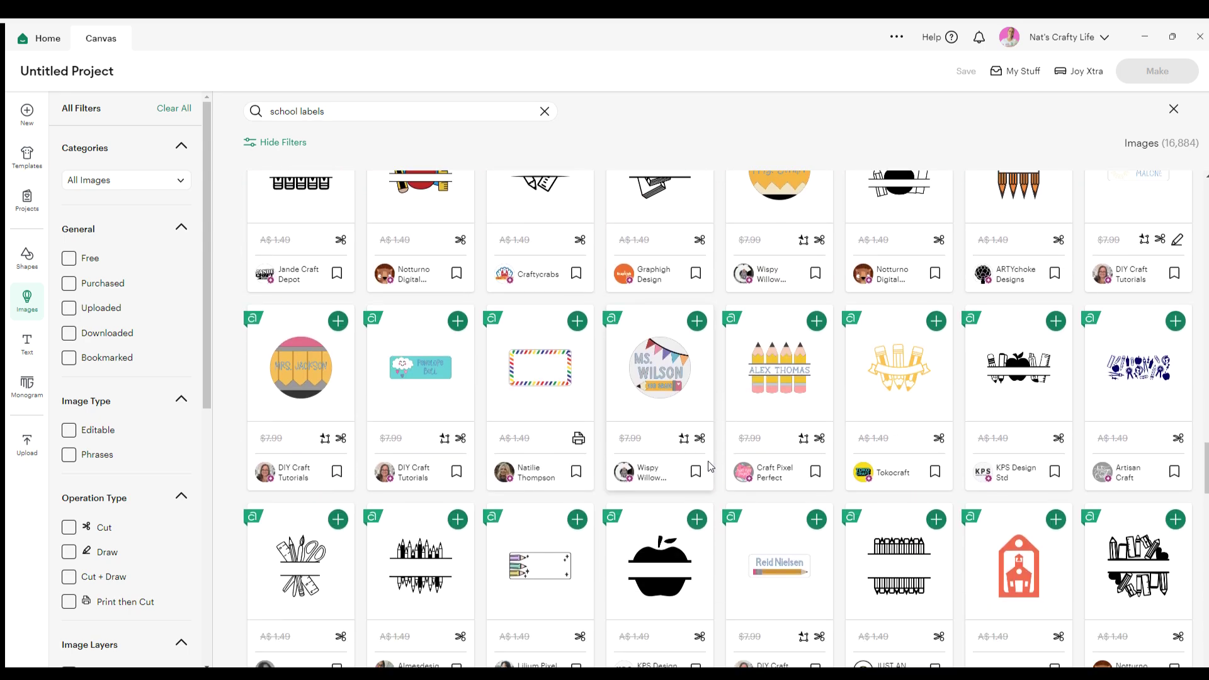
{"action": "scroll", "coordinate": [710, 466], "scroll_direction": "down", "scroll_amount": 3}
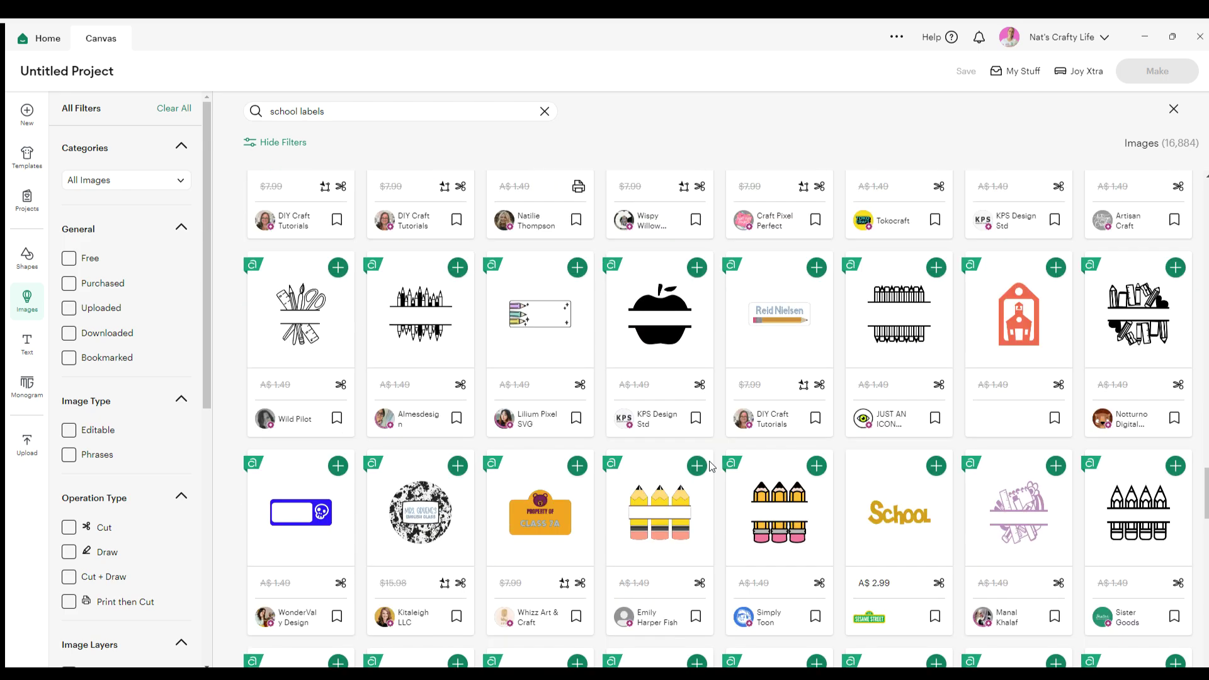
{"action": "scroll", "coordinate": [710, 466], "scroll_direction": "down", "scroll_amount": 5}
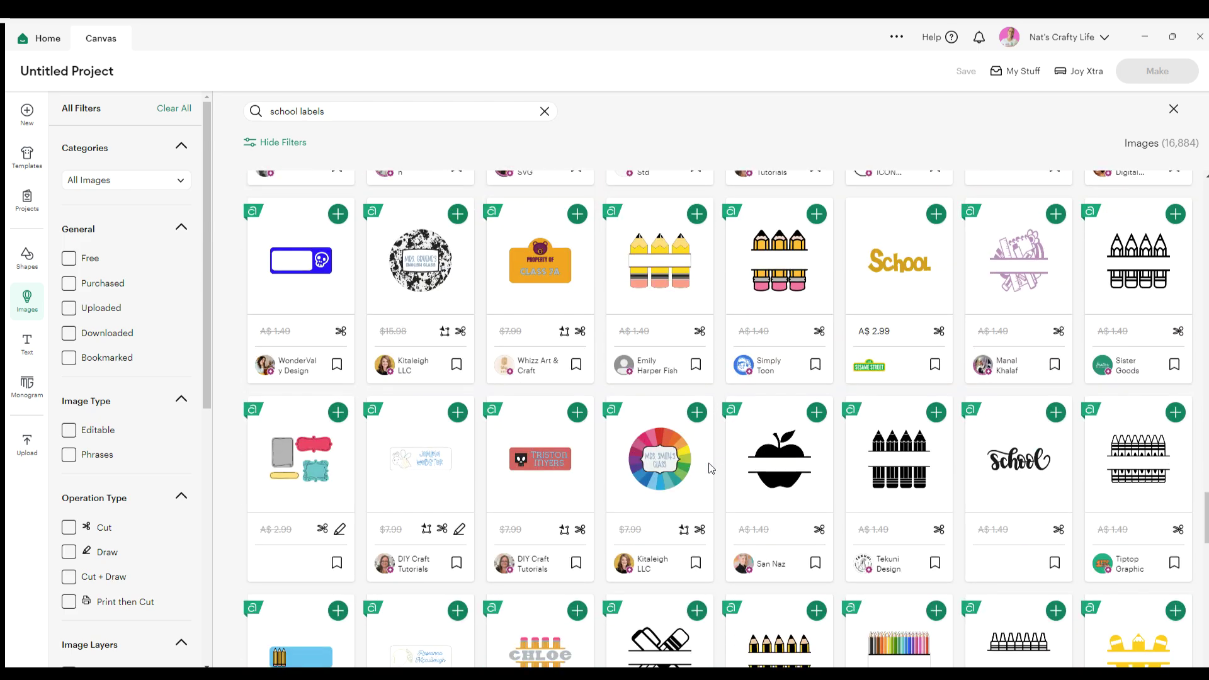
{"action": "scroll", "coordinate": [710, 466], "scroll_direction": "down", "scroll_amount": 5}
{"action": "scroll", "coordinate": [710, 460], "scroll_direction": "down", "scroll_amount": 4}
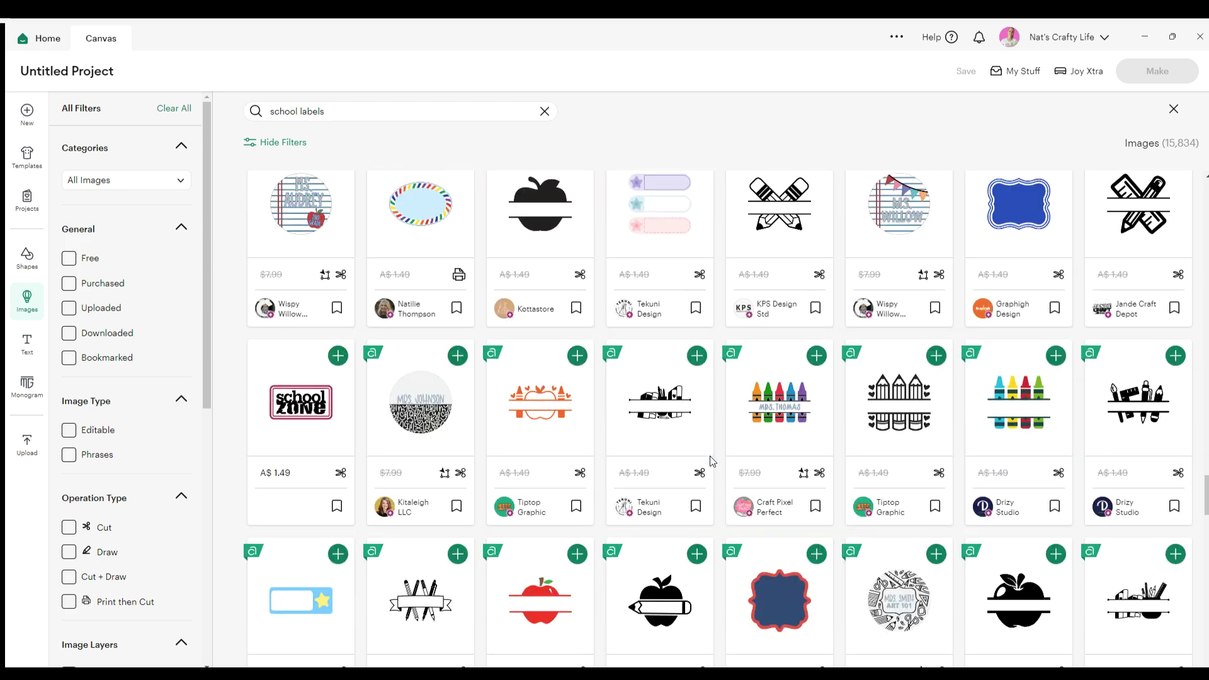
{"action": "scroll", "coordinate": [710, 460], "scroll_direction": "down", "scroll_amount": 3}
{"action": "scroll", "coordinate": [712, 460], "scroll_direction": "down", "scroll_amount": 4}
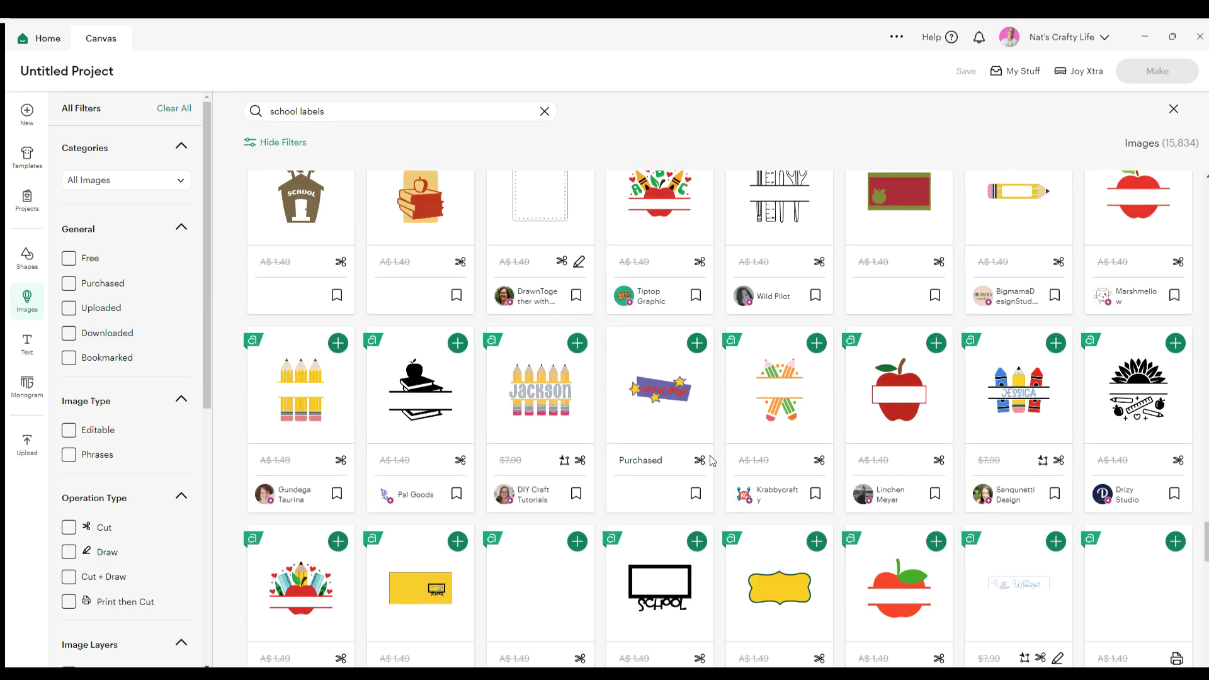
{"action": "scroll", "coordinate": [712, 460], "scroll_direction": "down", "scroll_amount": 5}
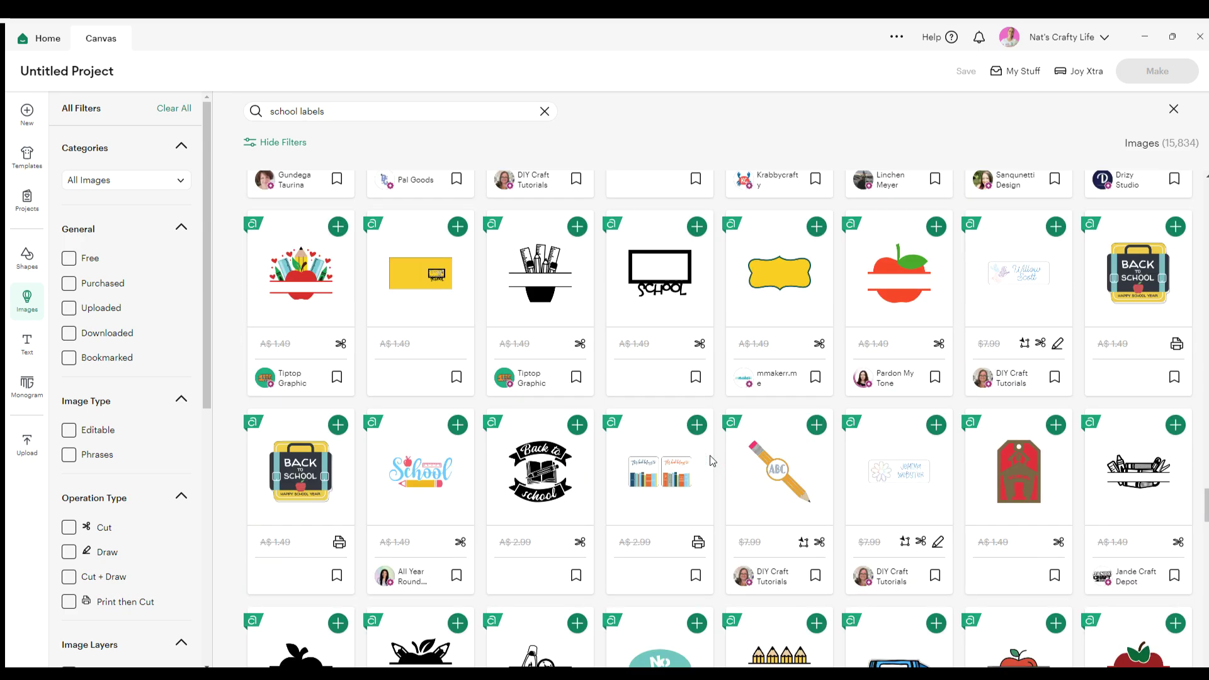
Scroll back up to the purple pencil label and open its details
{"action": "scroll", "coordinate": [712, 461], "scroll_direction": "up", "scroll_amount": 5}
{"action": "scroll", "coordinate": [869, 433], "scroll_direction": "up", "scroll_amount": 10}
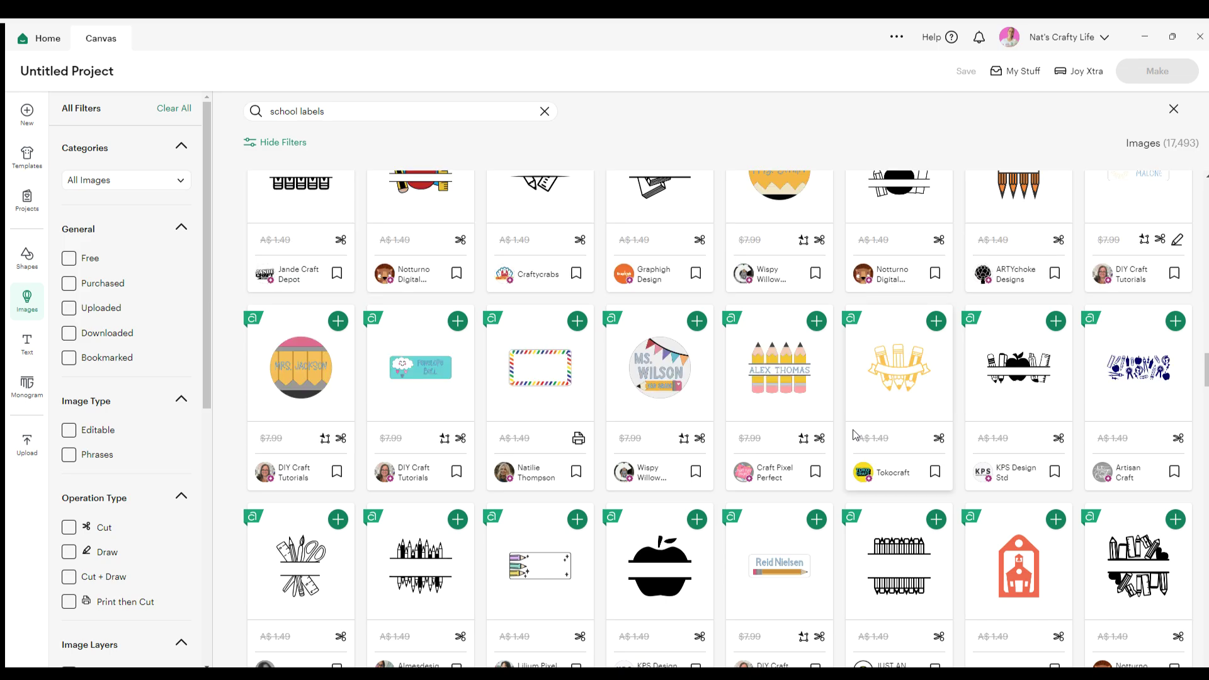
{"action": "scroll", "coordinate": [852, 434], "scroll_direction": "up", "scroll_amount": 8}
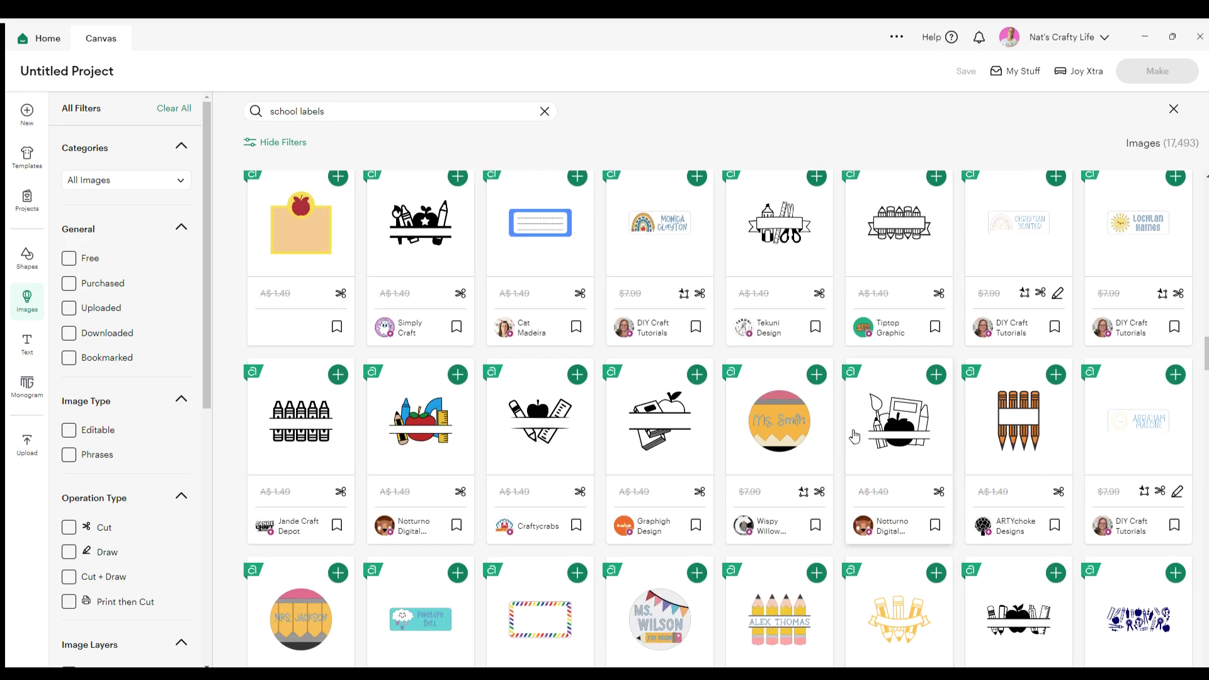
{"action": "scroll", "coordinate": [853, 433], "scroll_direction": "up", "scroll_amount": 4}
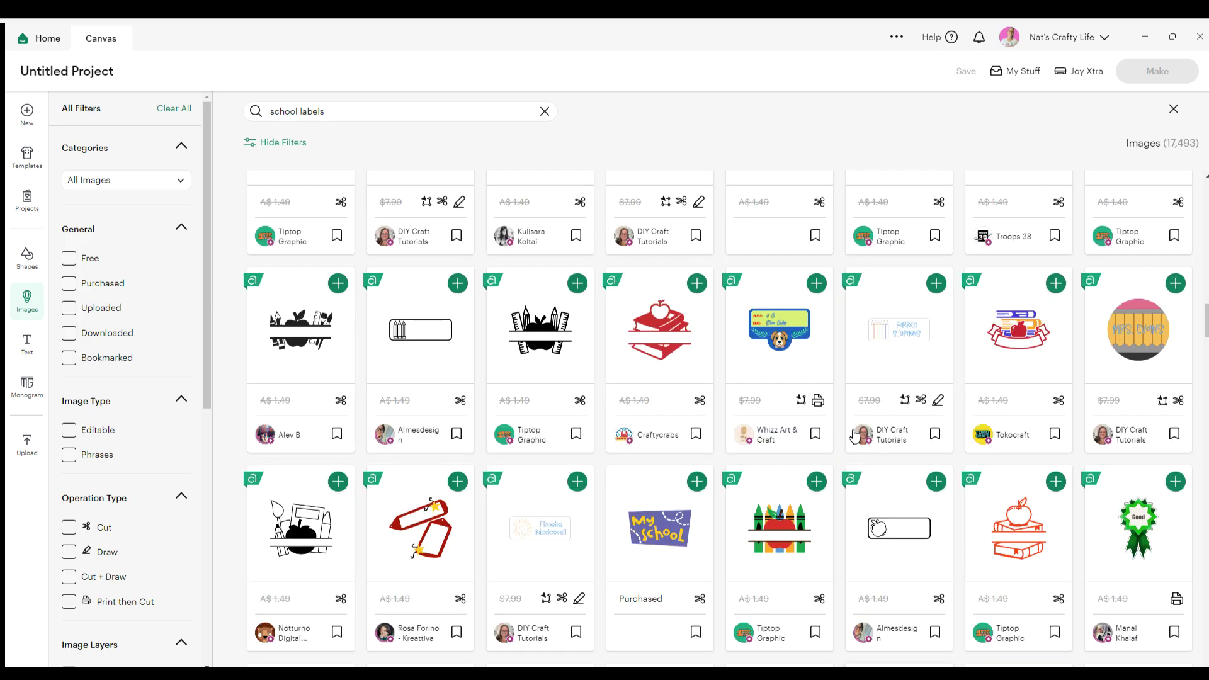
{"action": "scroll", "coordinate": [854, 435], "scroll_direction": "up", "scroll_amount": 8}
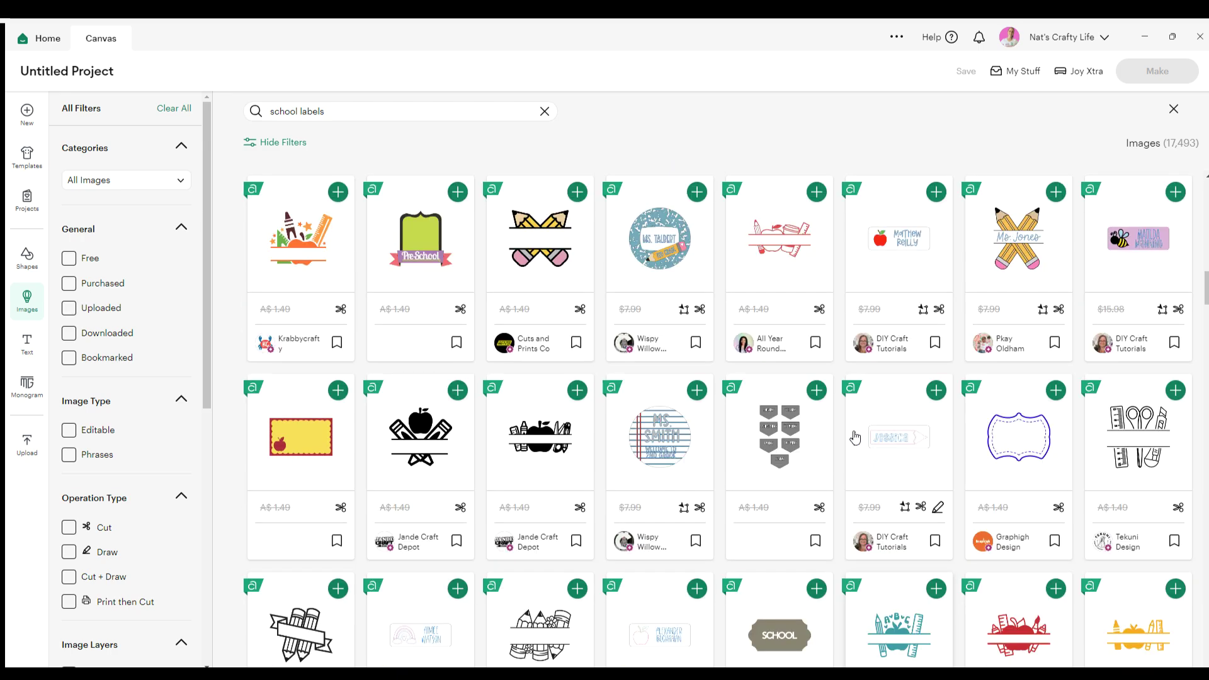
{"action": "scroll", "coordinate": [855, 437], "scroll_direction": "up", "scroll_amount": 10}
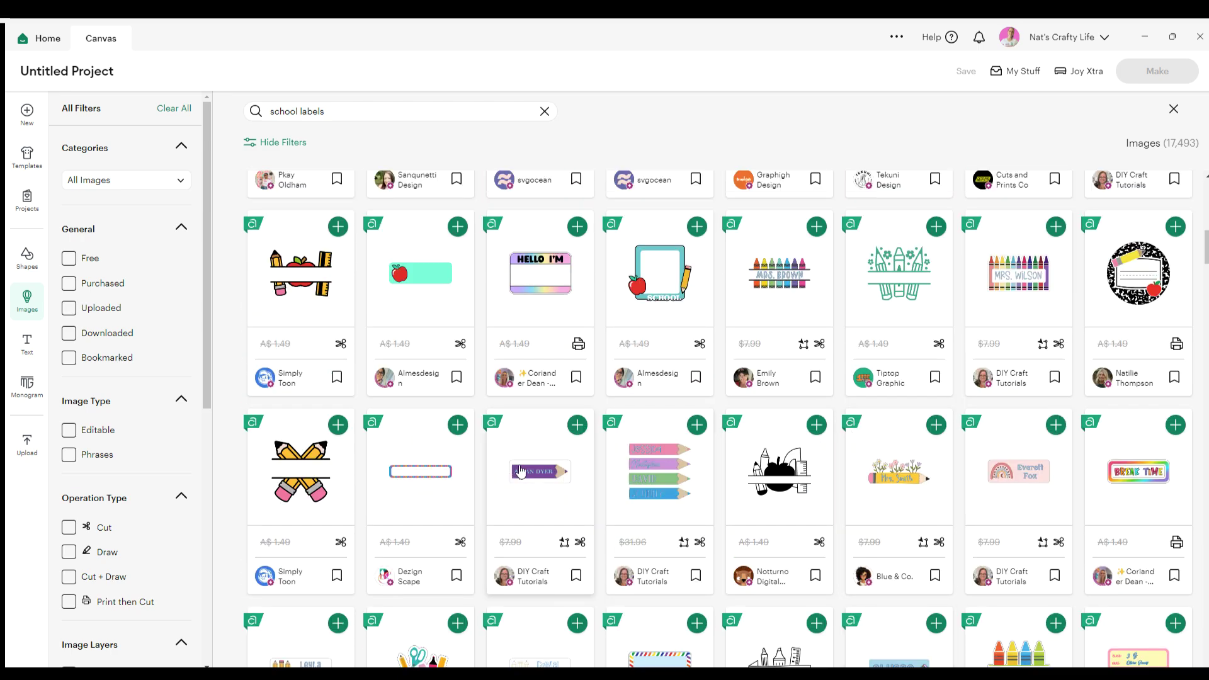
{"action": "left_click", "coordinate": [521, 470]}
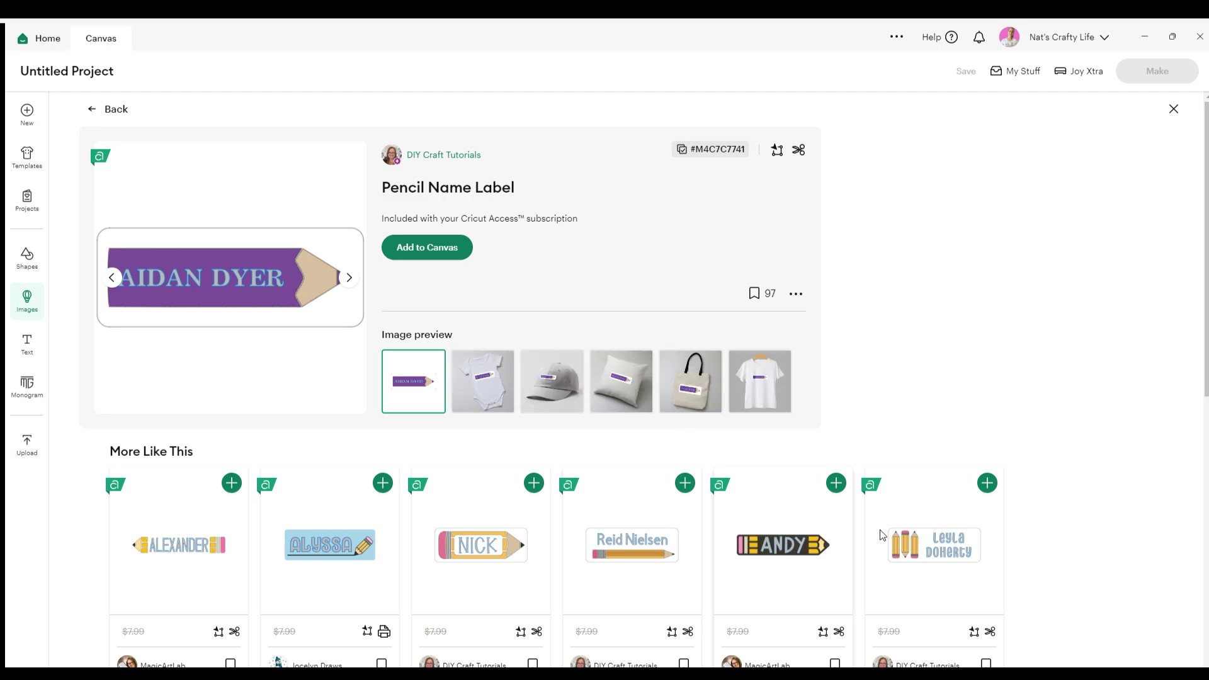
Add the purple Pencil Name Label to the canvas as a 5.38 x 2 in group
{"action": "scroll", "coordinate": [812, 532], "scroll_direction": "down", "scroll_amount": 3}
{"action": "scroll", "coordinate": [454, 610], "scroll_direction": "down", "scroll_amount": 2}
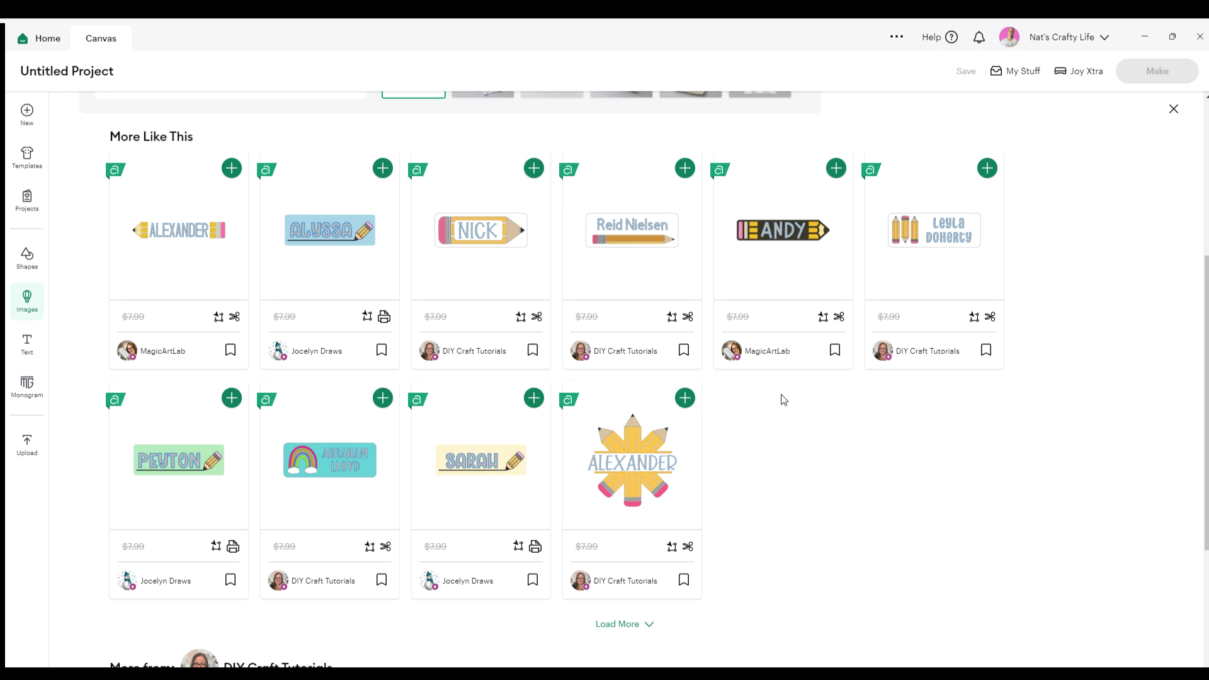
{"action": "scroll", "coordinate": [630, 371], "scroll_direction": "up", "scroll_amount": 5}
{"action": "left_click", "coordinate": [438, 243]}
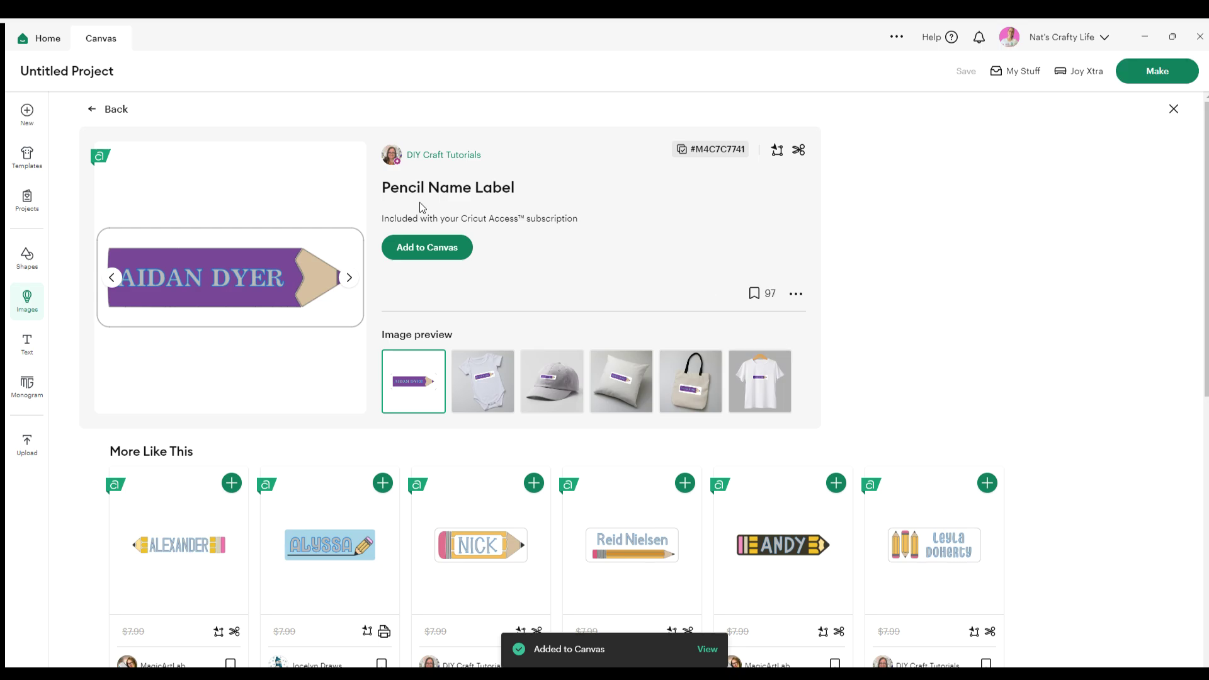
{"action": "left_click", "coordinate": [706, 651]}
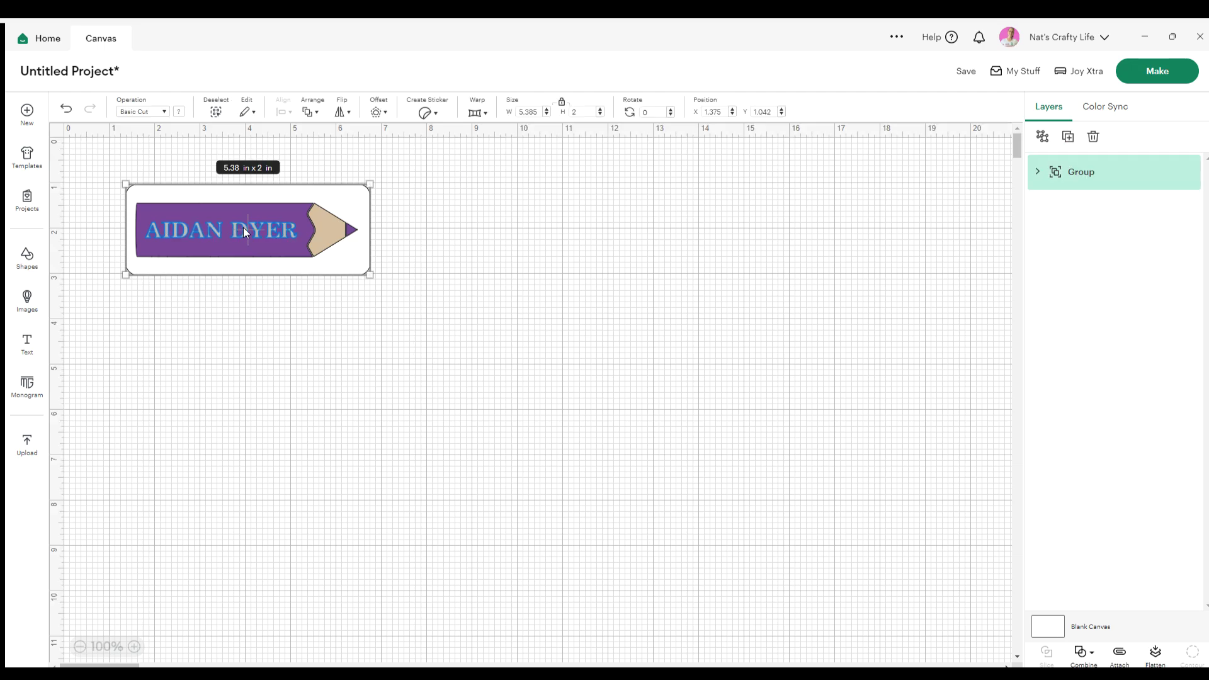
{"action": "left_click", "coordinate": [1038, 171]}
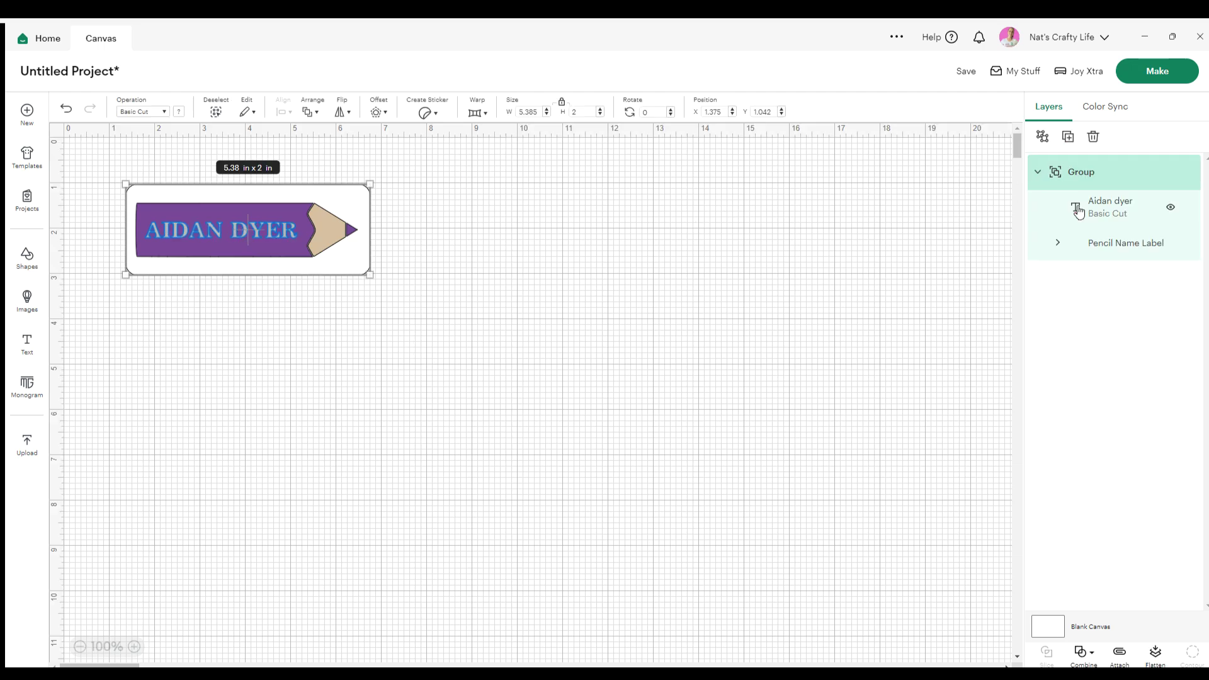
{"action": "left_click", "coordinate": [1119, 212]}
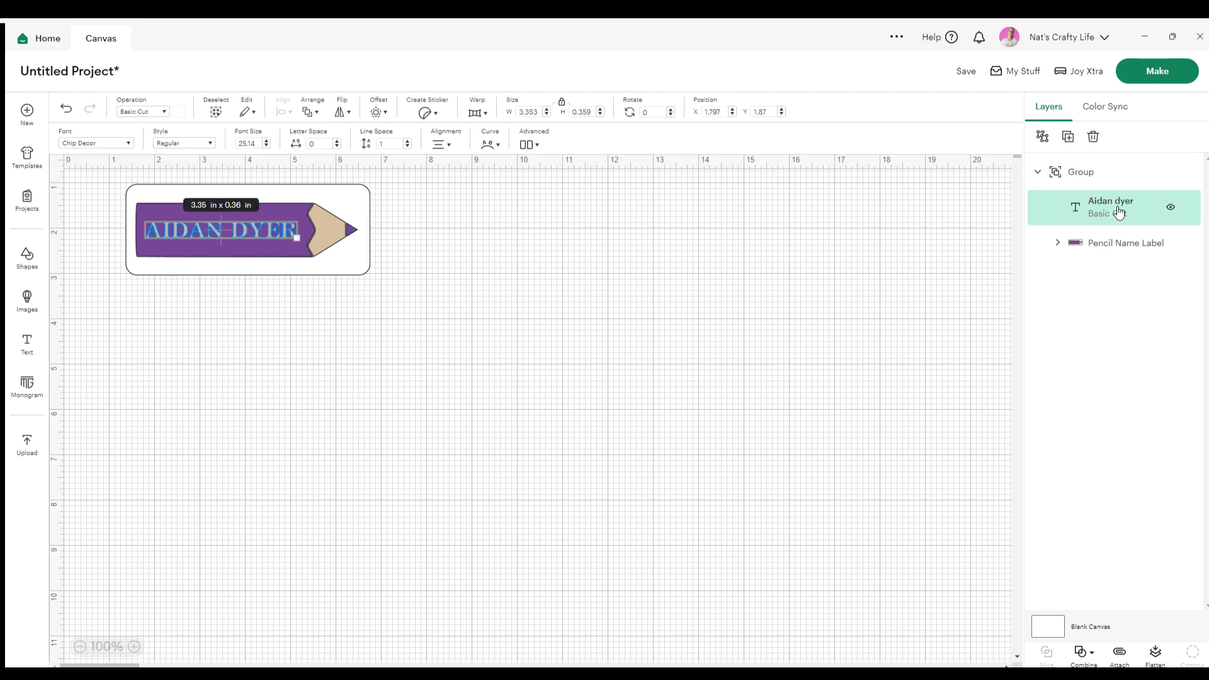
{"action": "left_click", "coordinate": [1106, 243]}
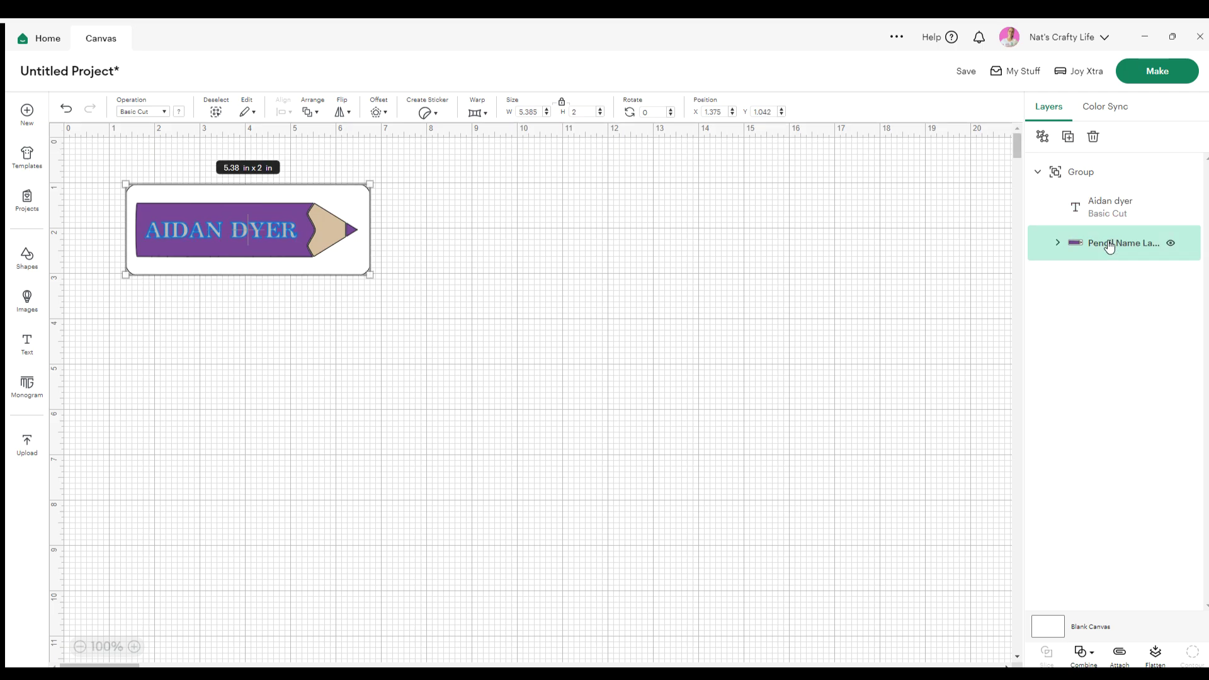
{"action": "left_click", "coordinate": [1096, 206]}
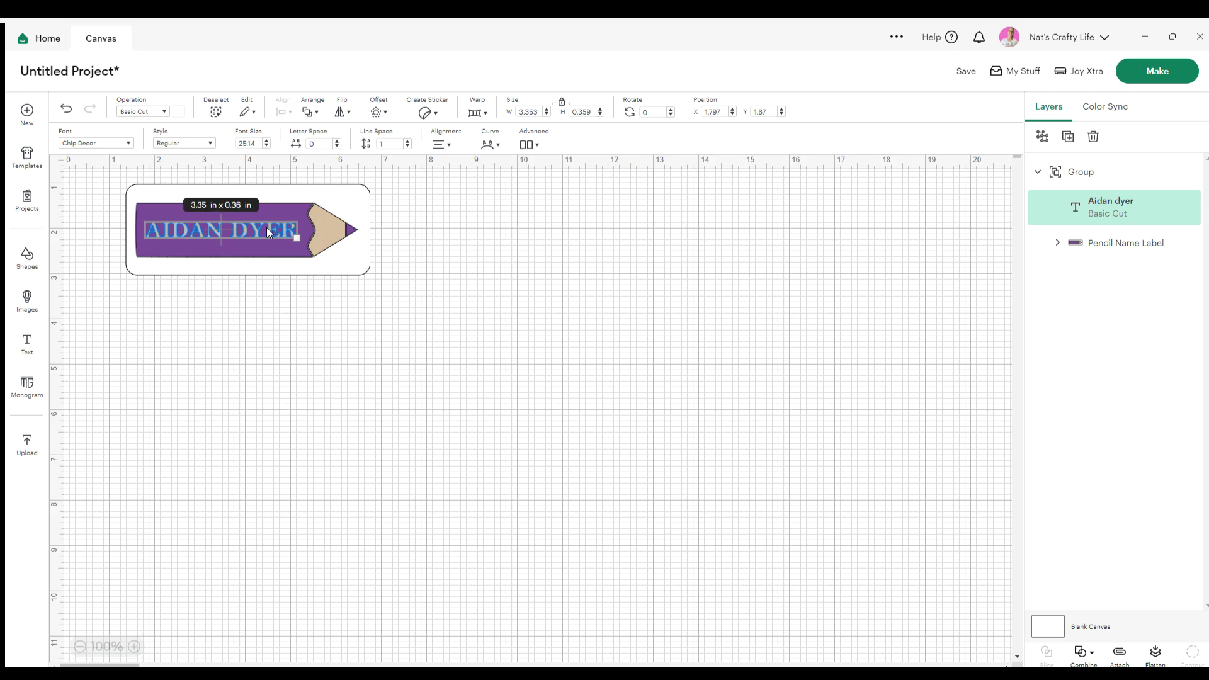
{"action": "double_click", "coordinate": [1109, 207]}
{"action": "left_click", "coordinate": [1083, 311]}
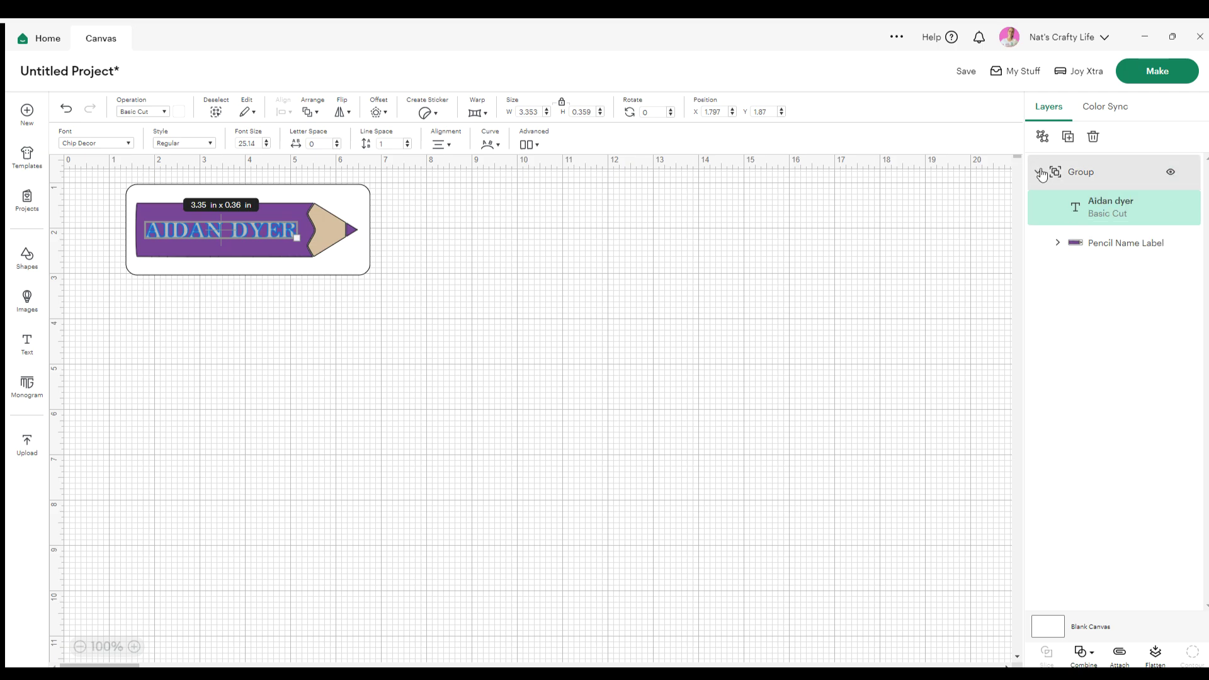
{"action": "left_click", "coordinate": [552, 290]}
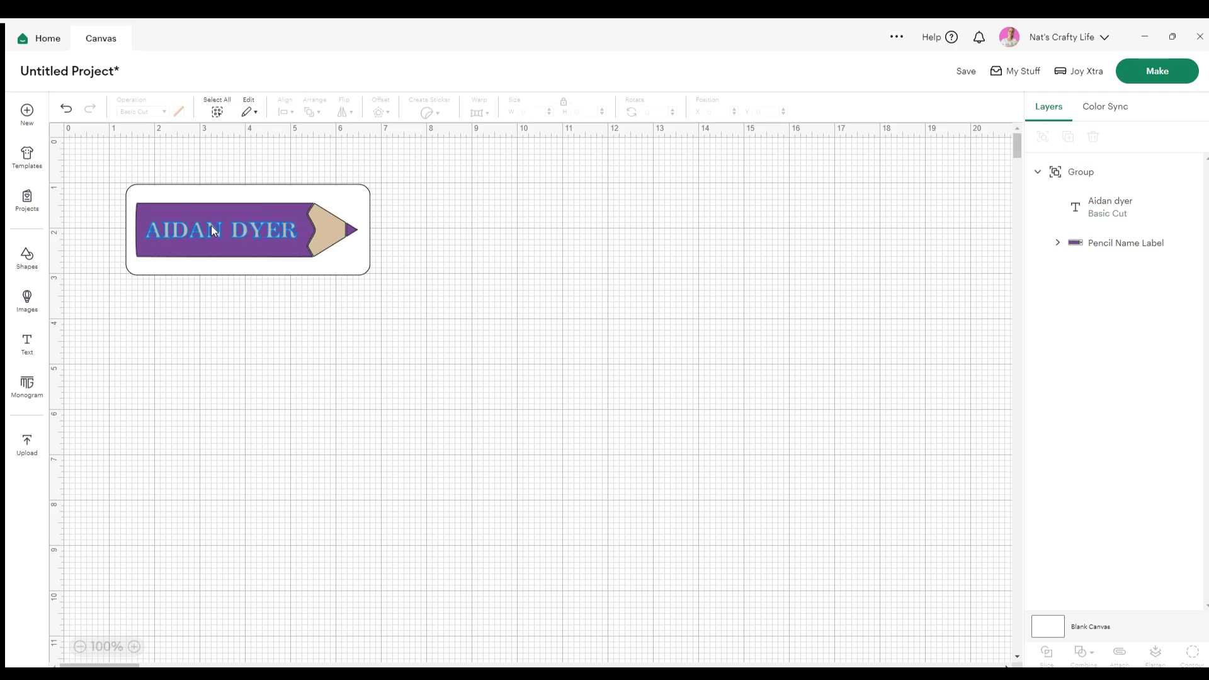
{"action": "left_click", "coordinate": [1058, 196]}
{"action": "left_click", "coordinate": [1044, 136]}
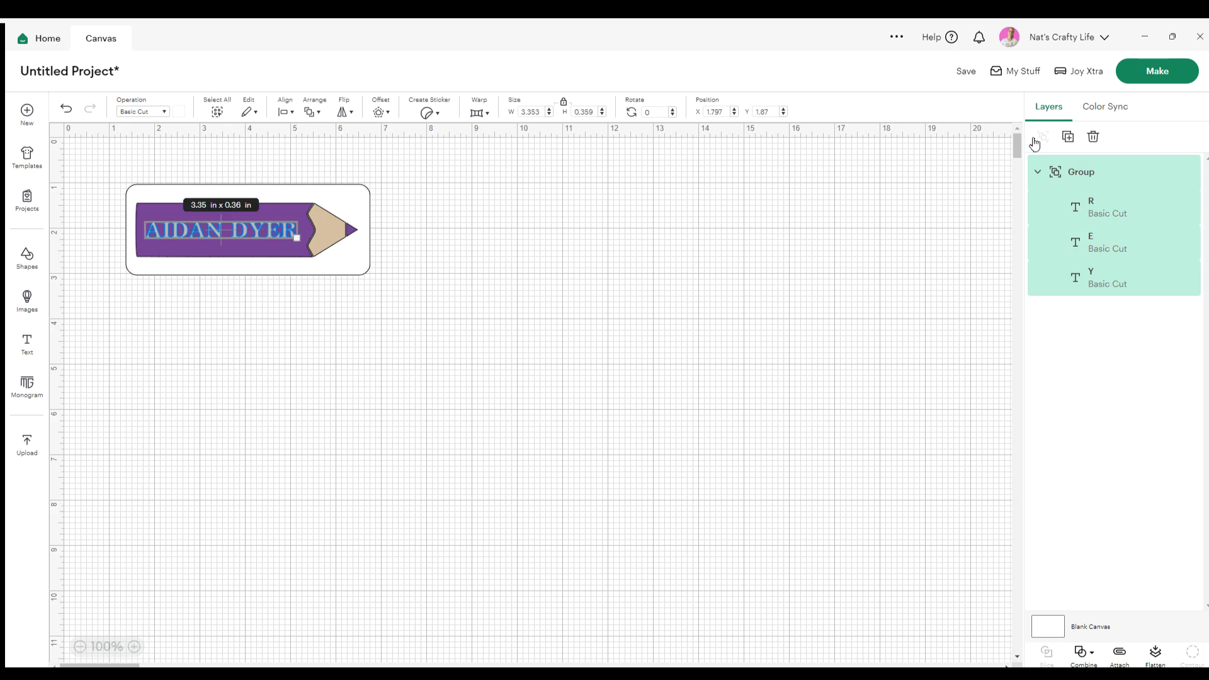
{"action": "left_click", "coordinate": [799, 289]}
{"action": "left_click", "coordinate": [248, 228]}
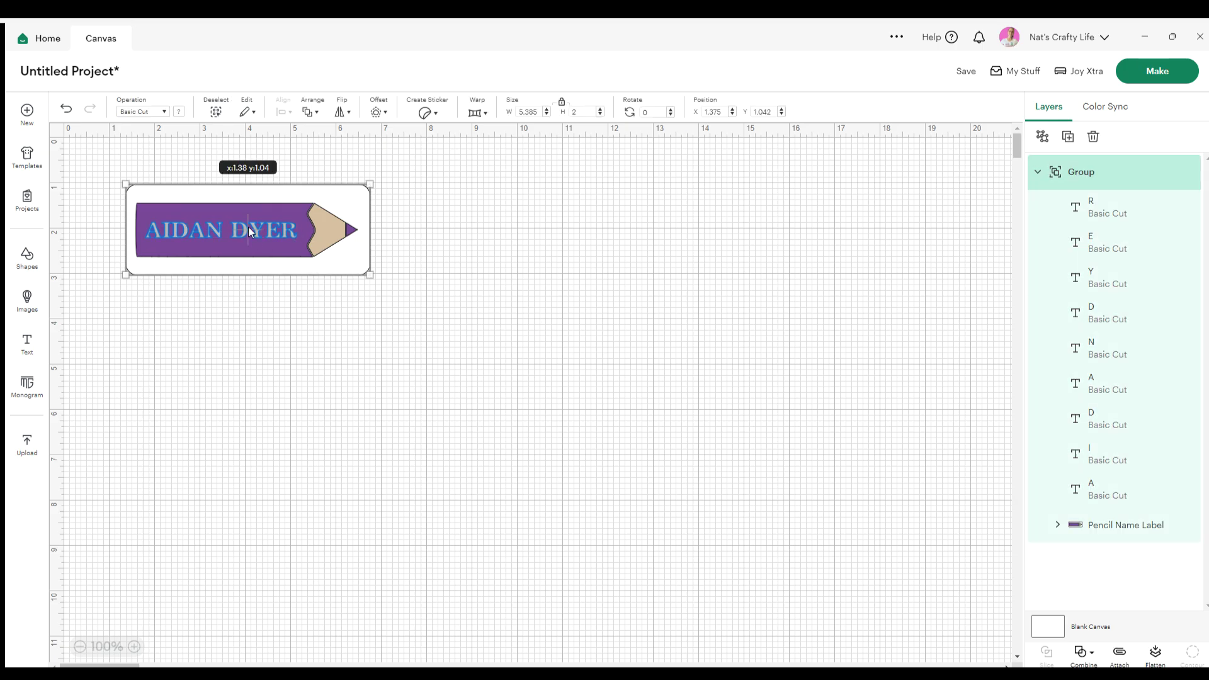
{"action": "left_click", "coordinate": [262, 225]}
{"action": "left_click", "coordinate": [290, 229]}
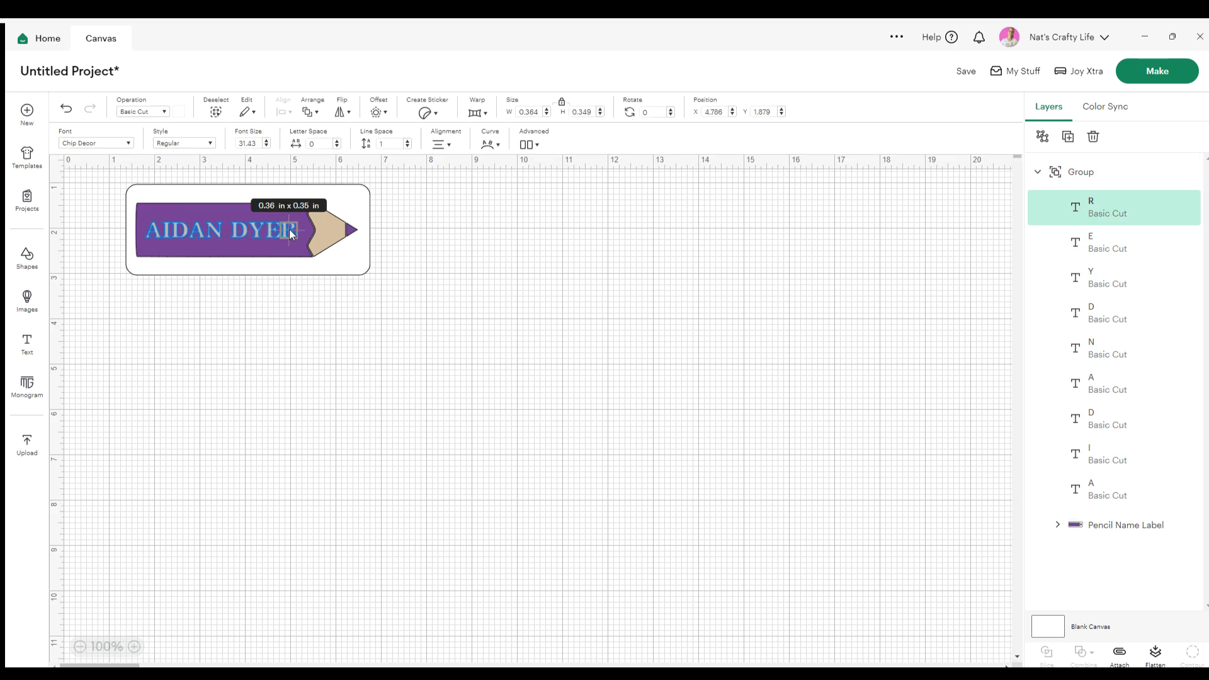
{"action": "left_click", "coordinate": [63, 108]}
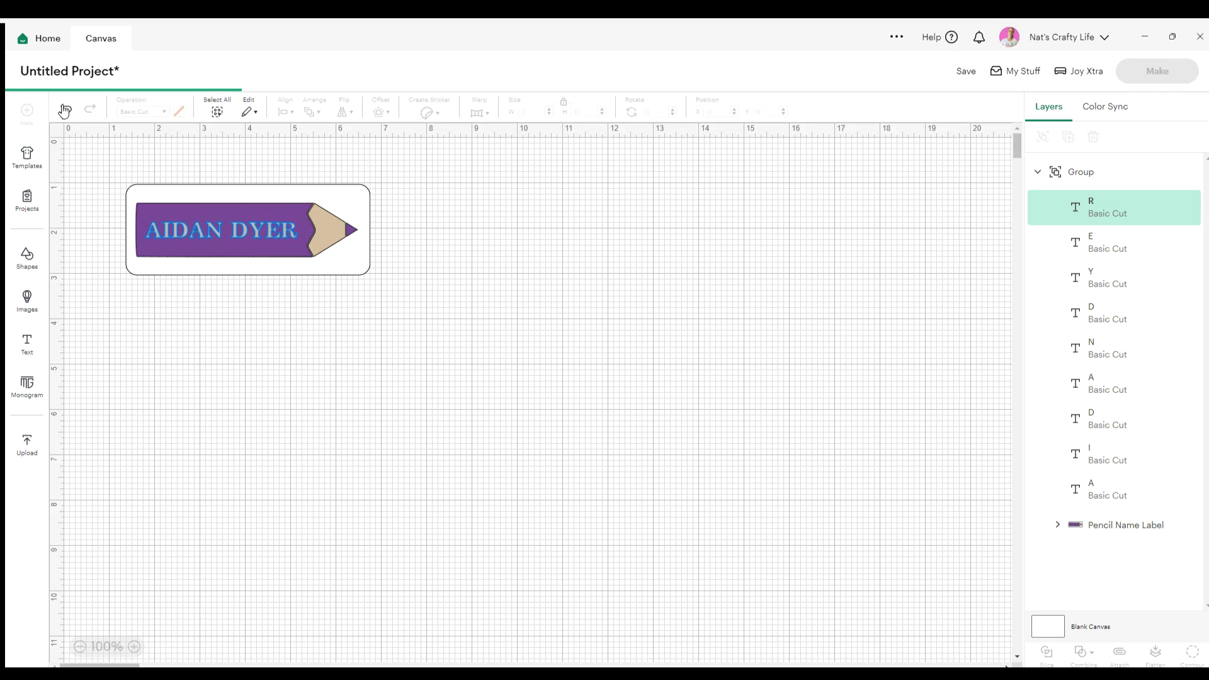
{"action": "left_click", "coordinate": [1033, 172]}
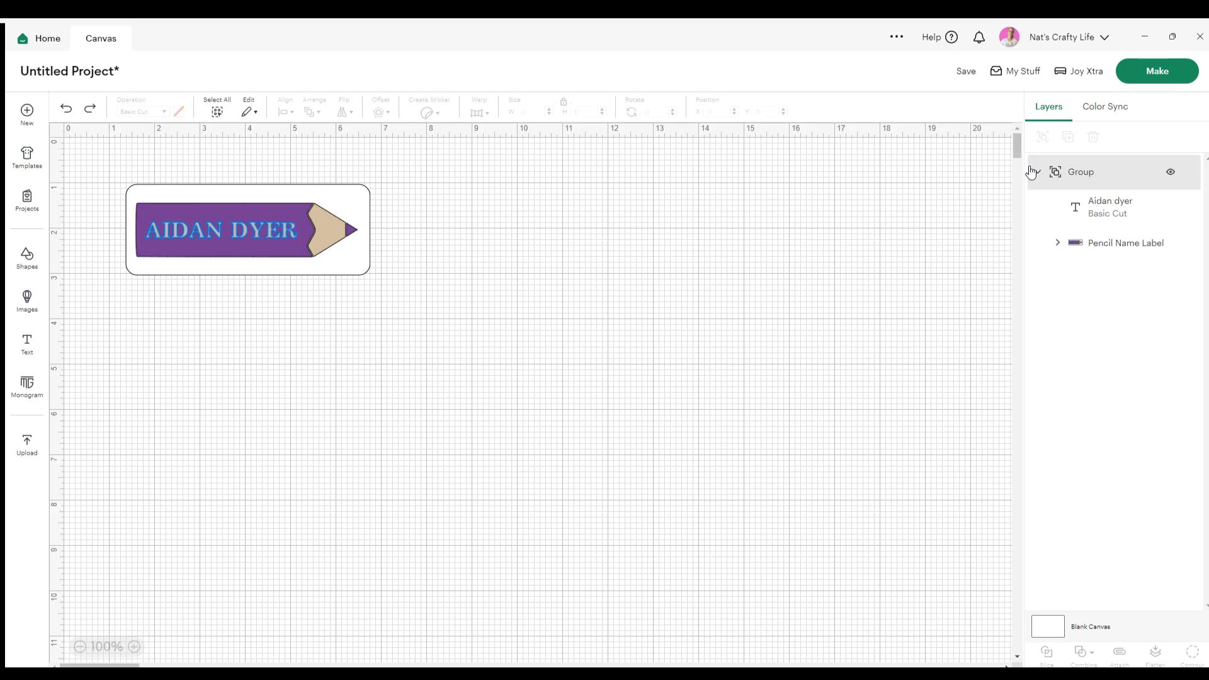
{"action": "left_click", "coordinate": [1097, 205]}
{"action": "left_click_drag", "start_coordinate": [254, 236], "coordinate": [257, 232]}
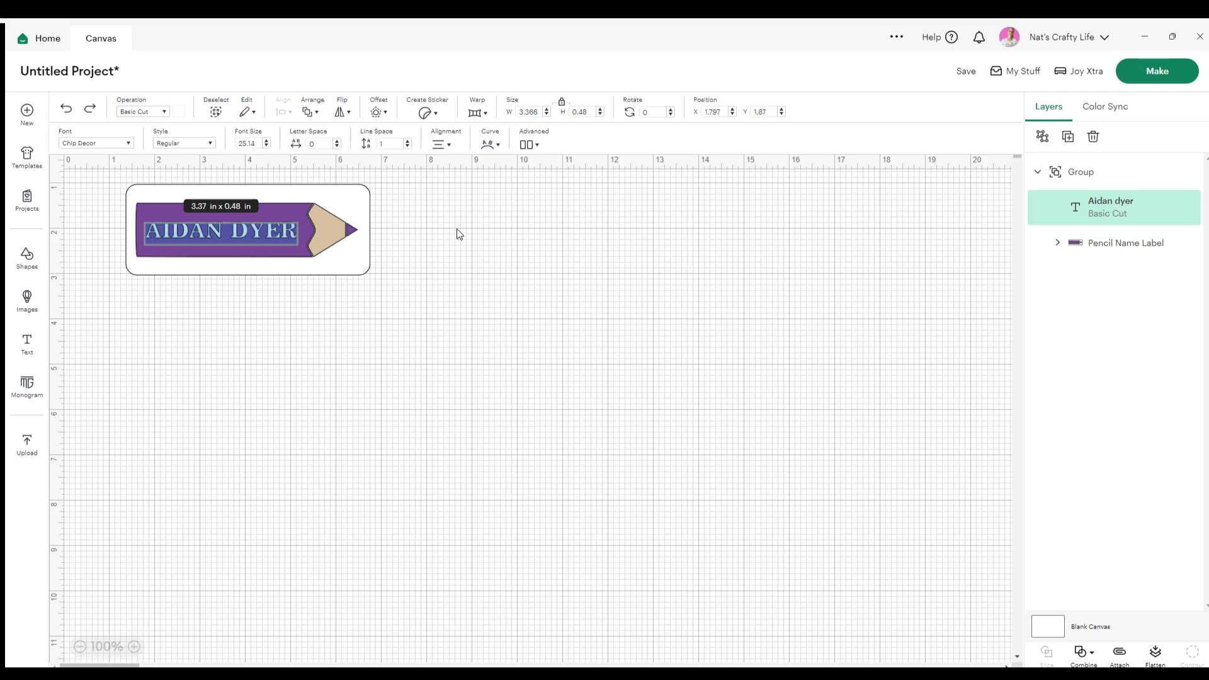
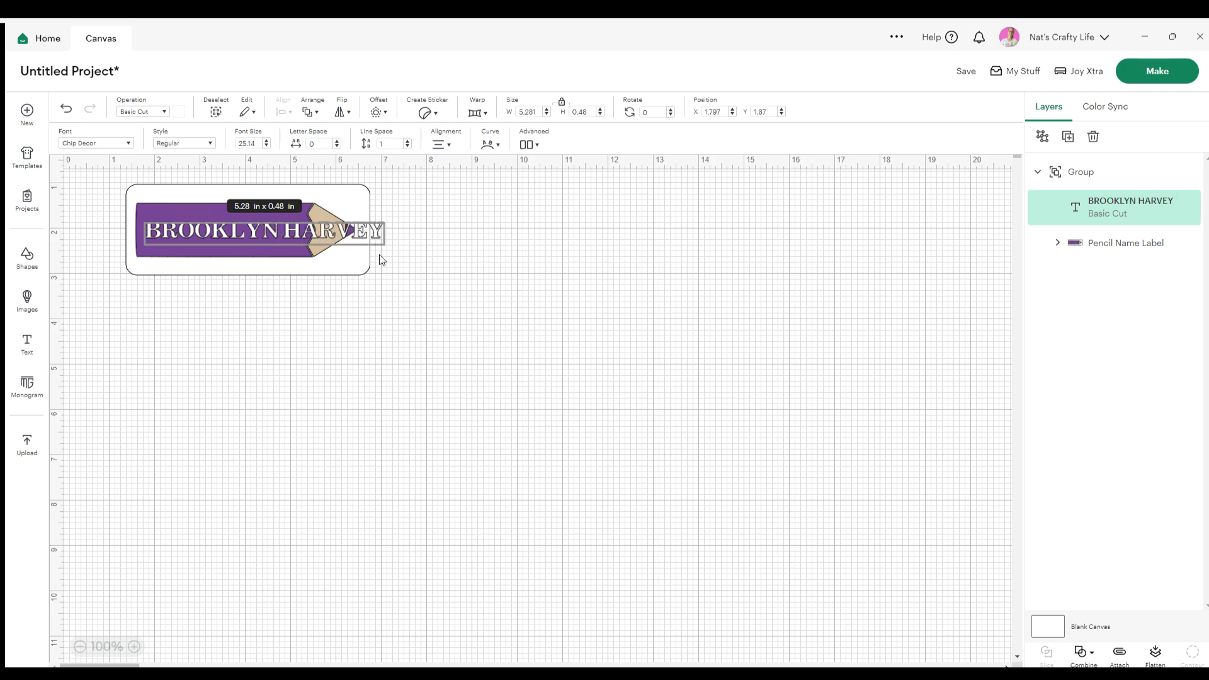
{"action": "left_click", "coordinate": [480, 323]}
Shrink the name, break it onto two lines, and centre it on the purple pencil
{"action": "left_click_drag", "start_coordinate": [377, 234], "coordinate": [347, 234]}
{"action": "double_click", "coordinate": [258, 227]}
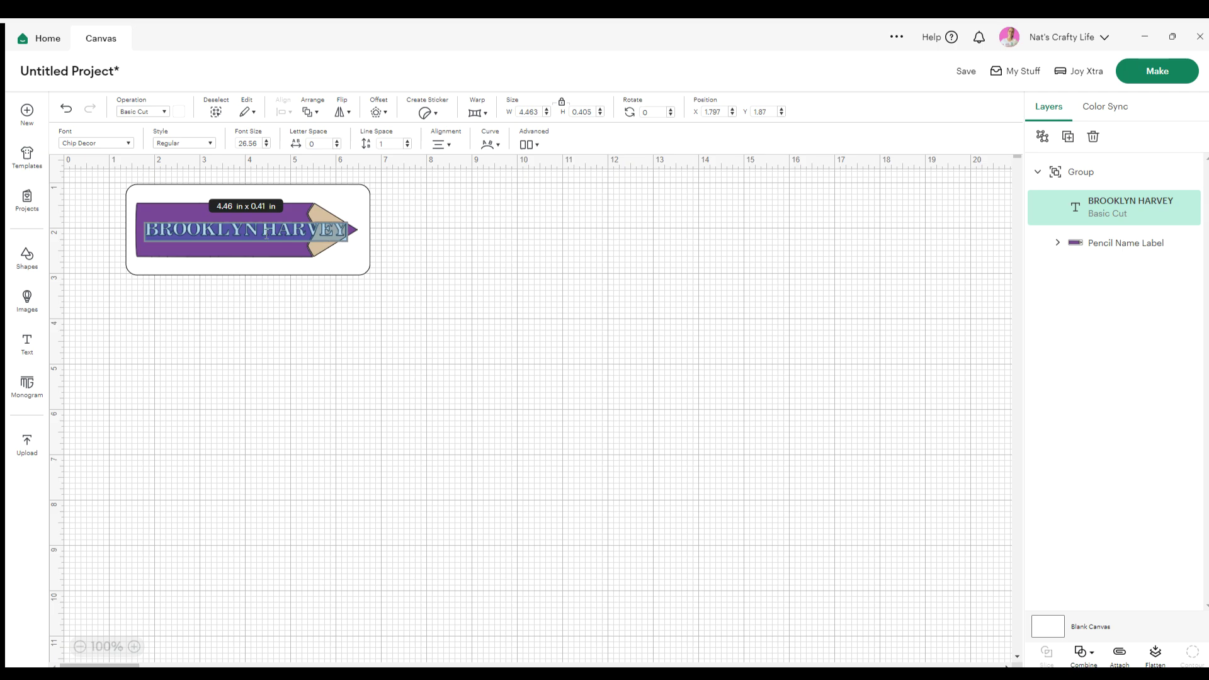
{"action": "left_click", "coordinate": [263, 230]}
{"action": "key", "text": "Return"}
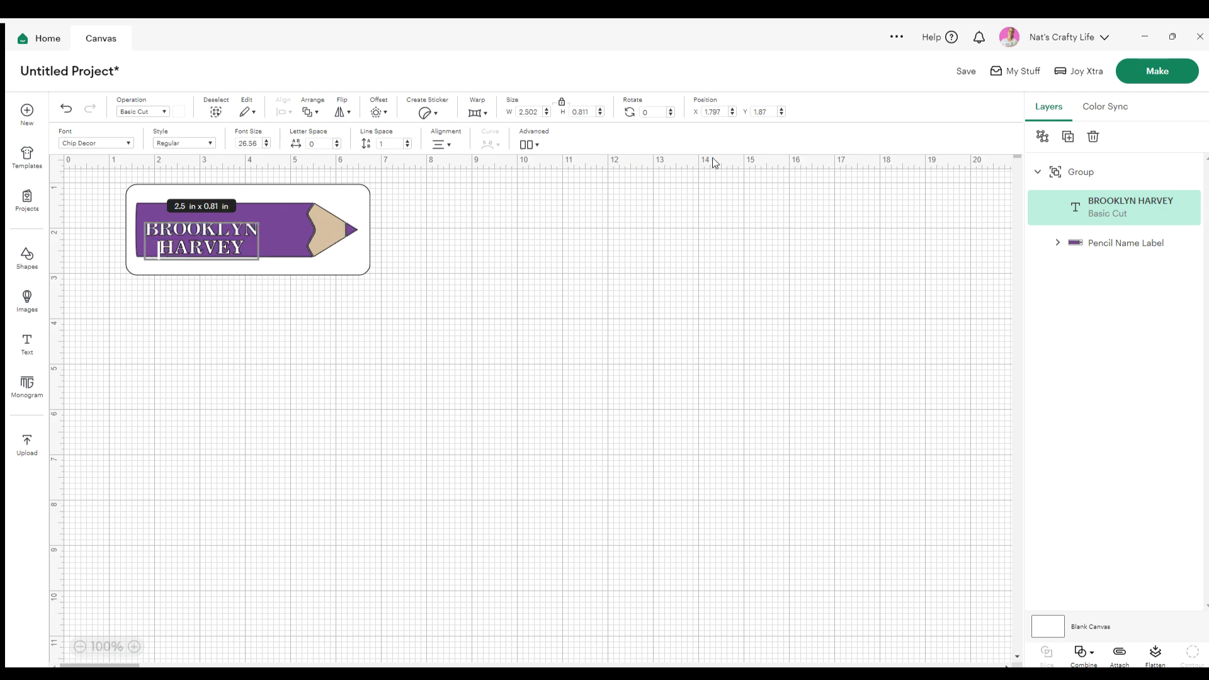
{"action": "left_click_drag", "start_coordinate": [211, 239], "coordinate": [233, 232]}
{"action": "left_click", "coordinate": [293, 316]}
{"action": "left_click_drag", "start_coordinate": [317, 365], "coordinate": [179, 199]}
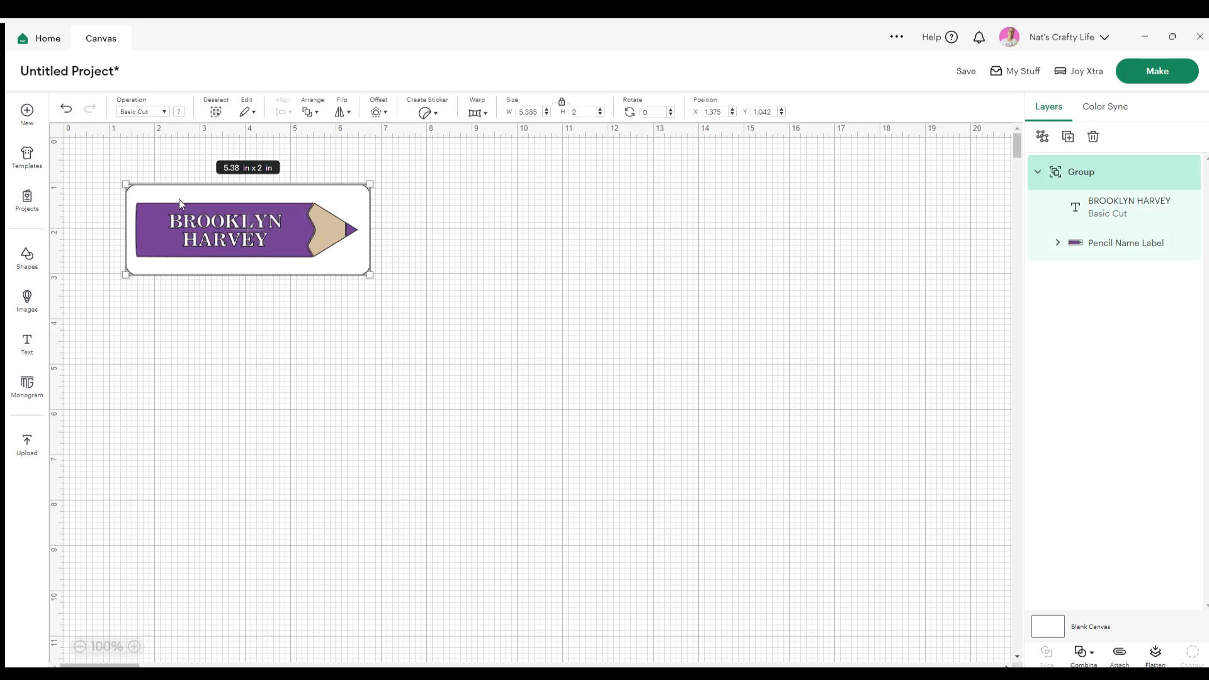
{"action": "left_click", "coordinate": [516, 278]}
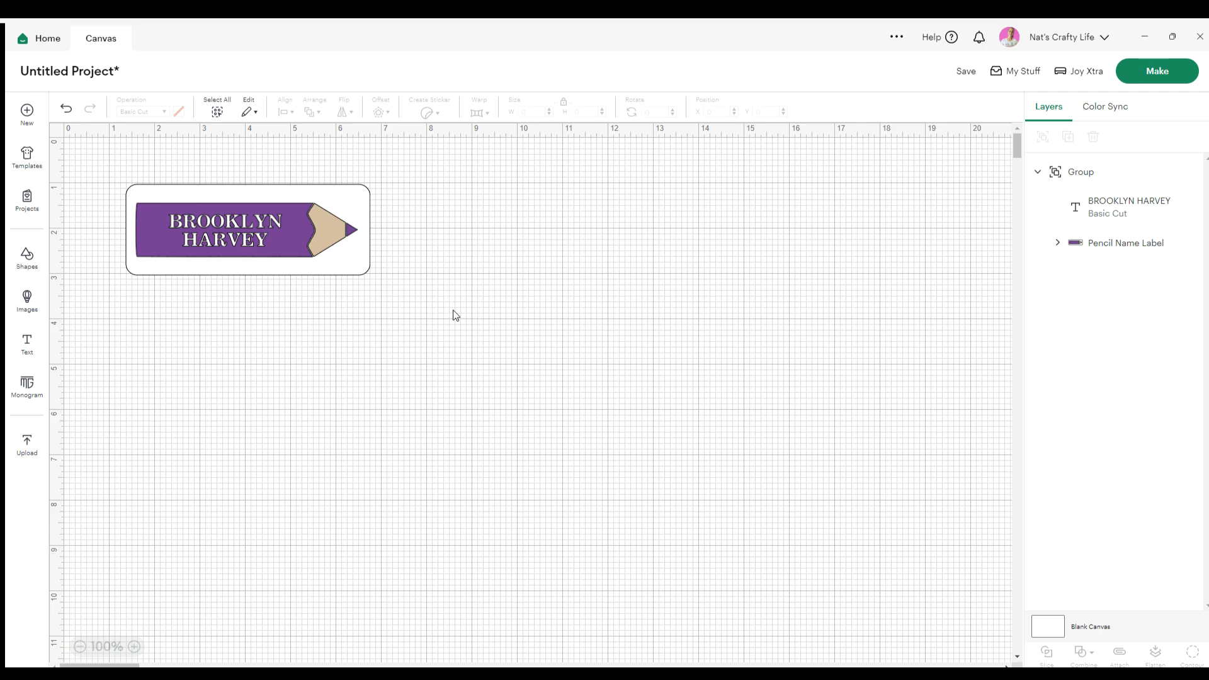
{"action": "left_click_drag", "start_coordinate": [376, 327], "coordinate": [195, 179]}
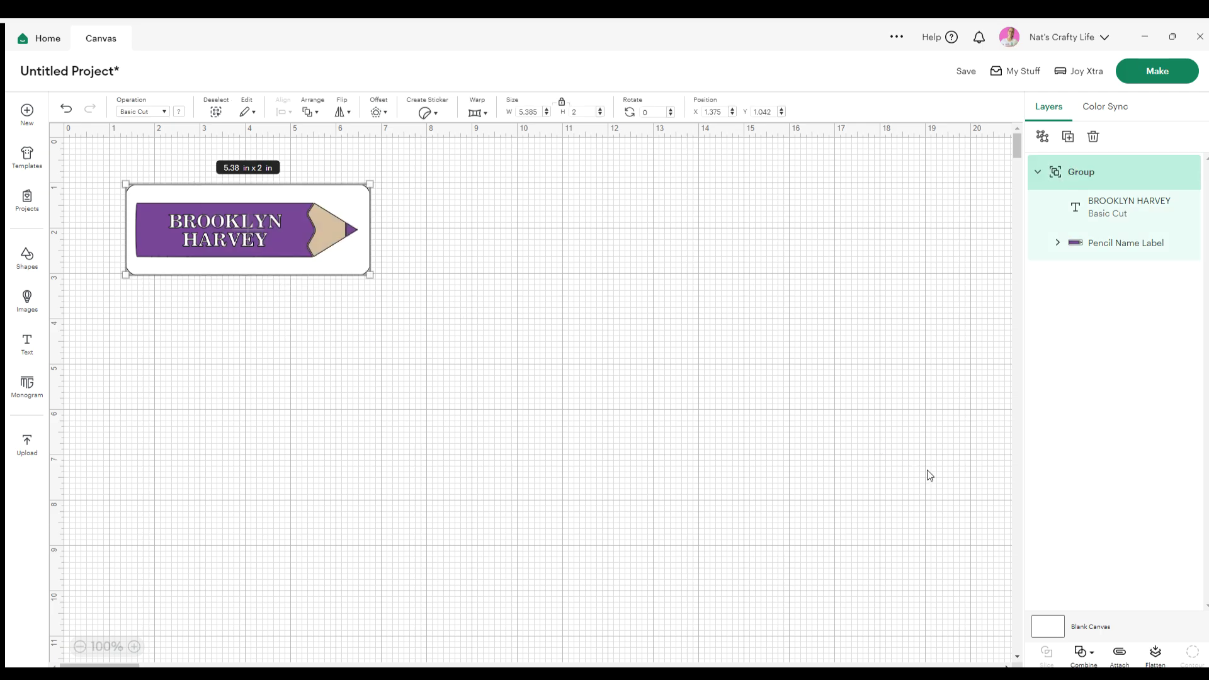
{"action": "left_click", "coordinate": [1155, 653]}
{"action": "left_click", "coordinate": [676, 343]}
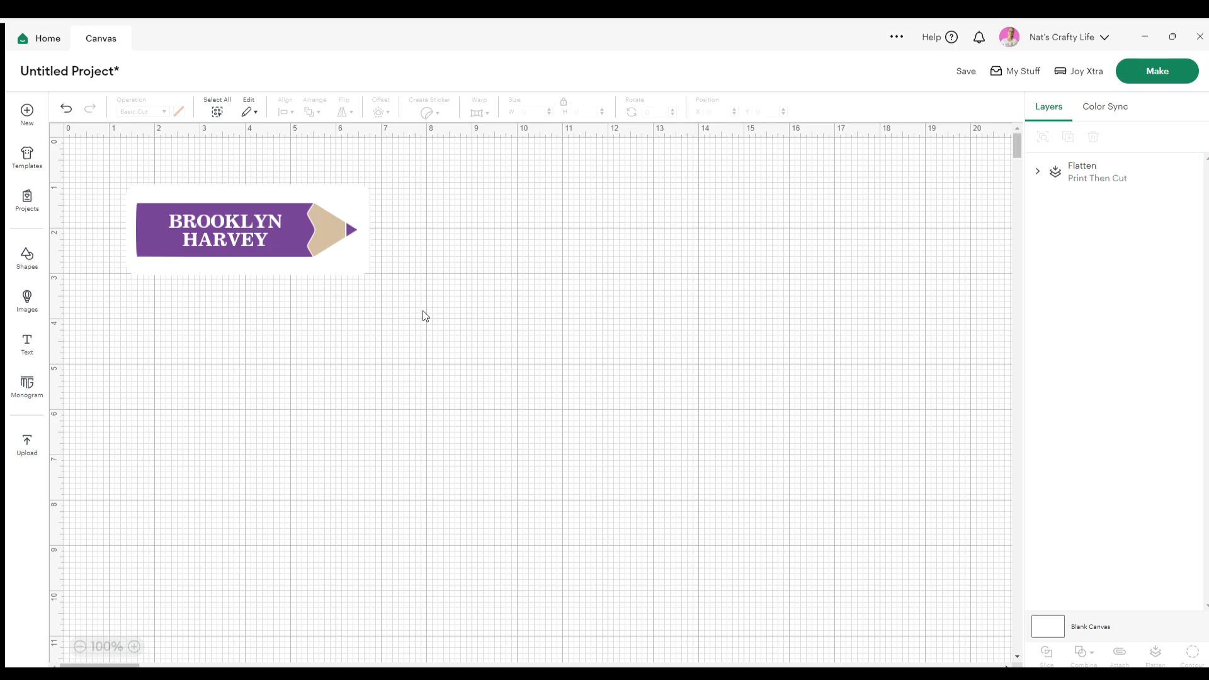
{"action": "mouse_move", "coordinate": [296, 228]}
{"action": "left_mouse_down"}
{"action": "mouse_move", "coordinate": [447, 246]}
{"action": "mouse_move", "coordinate": [548, 234]}
{"action": "mouse_move", "coordinate": [345, 254]}
{"action": "left_mouse_up"}
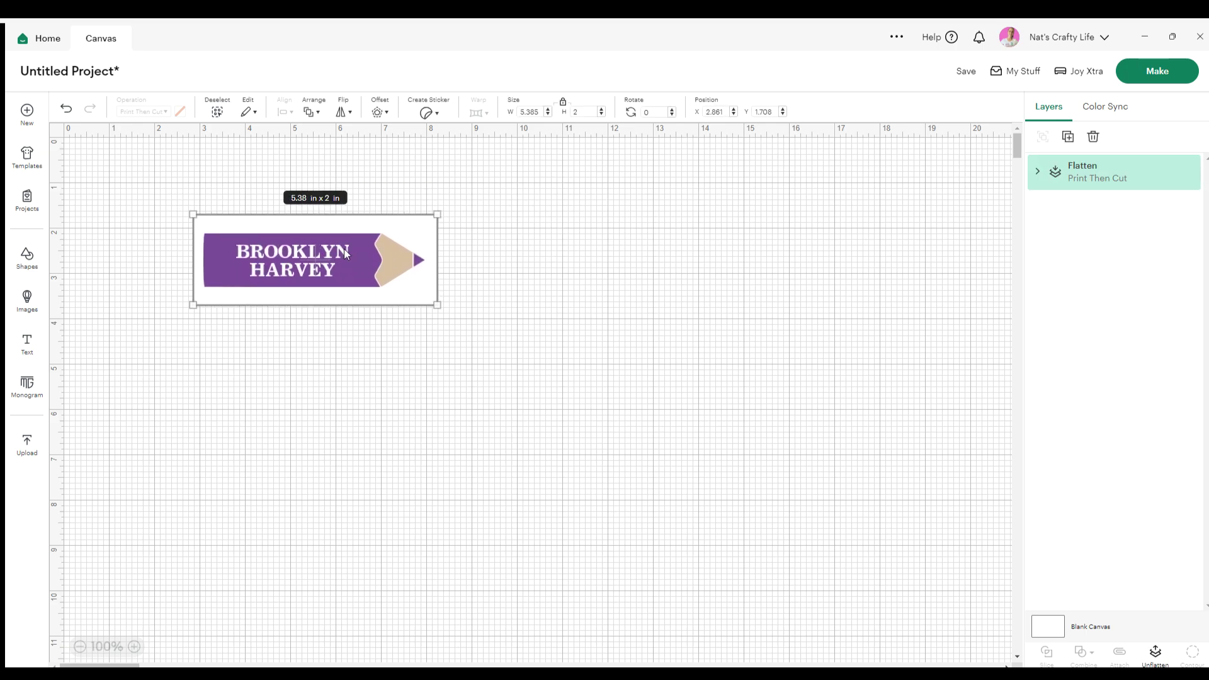
{"action": "key", "text": "Escape"}
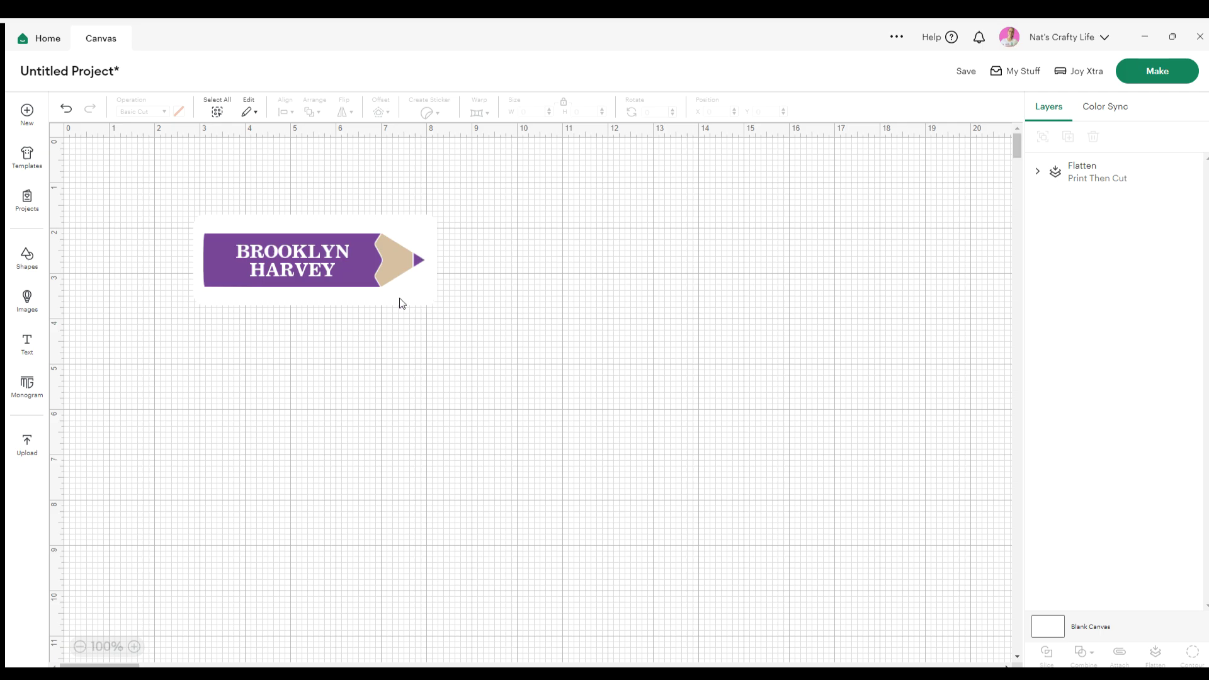
{"action": "left_click_drag", "start_coordinate": [256, 269], "coordinate": [234, 262]}
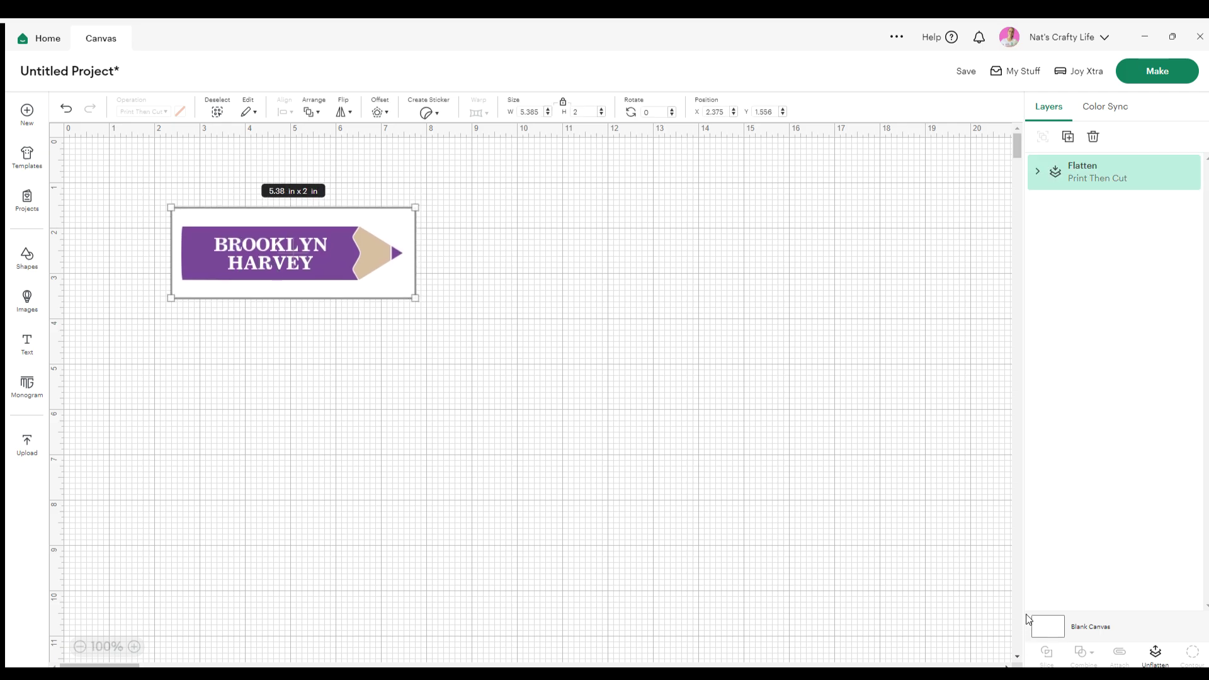
{"action": "left_click", "coordinate": [883, 590]}
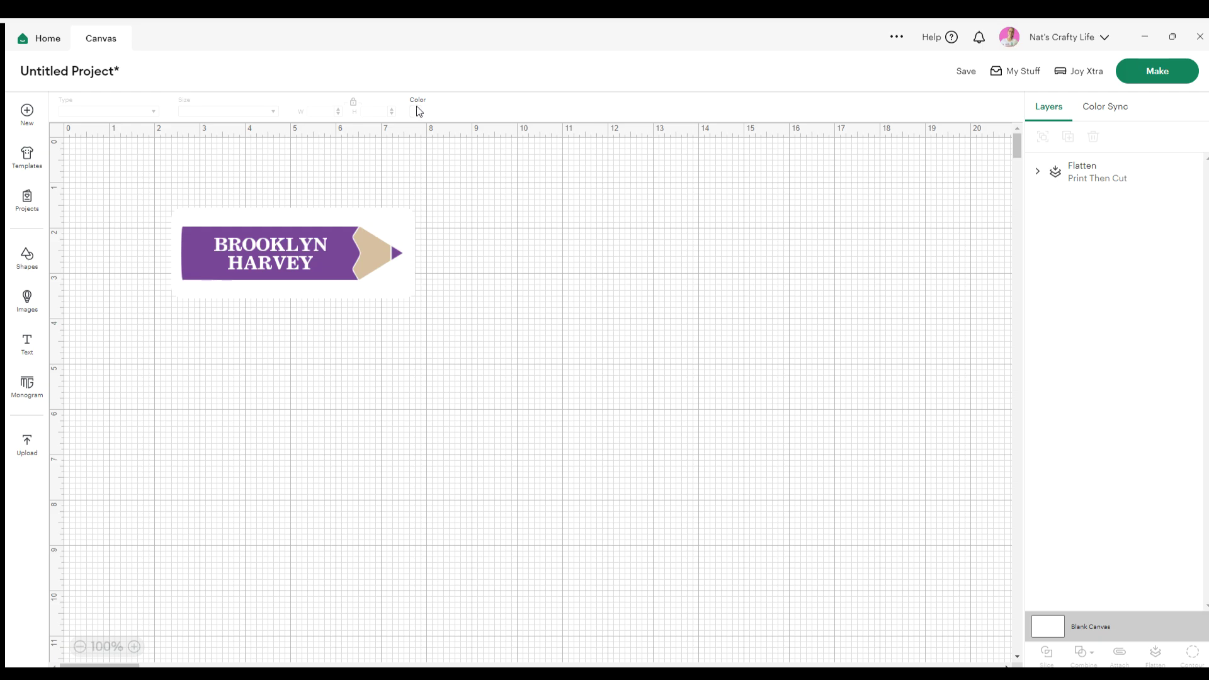
Set the canvas background to dark navy and shift the label left and down
{"action": "left_click", "coordinate": [417, 112]}
{"action": "left_click", "coordinate": [459, 206]}
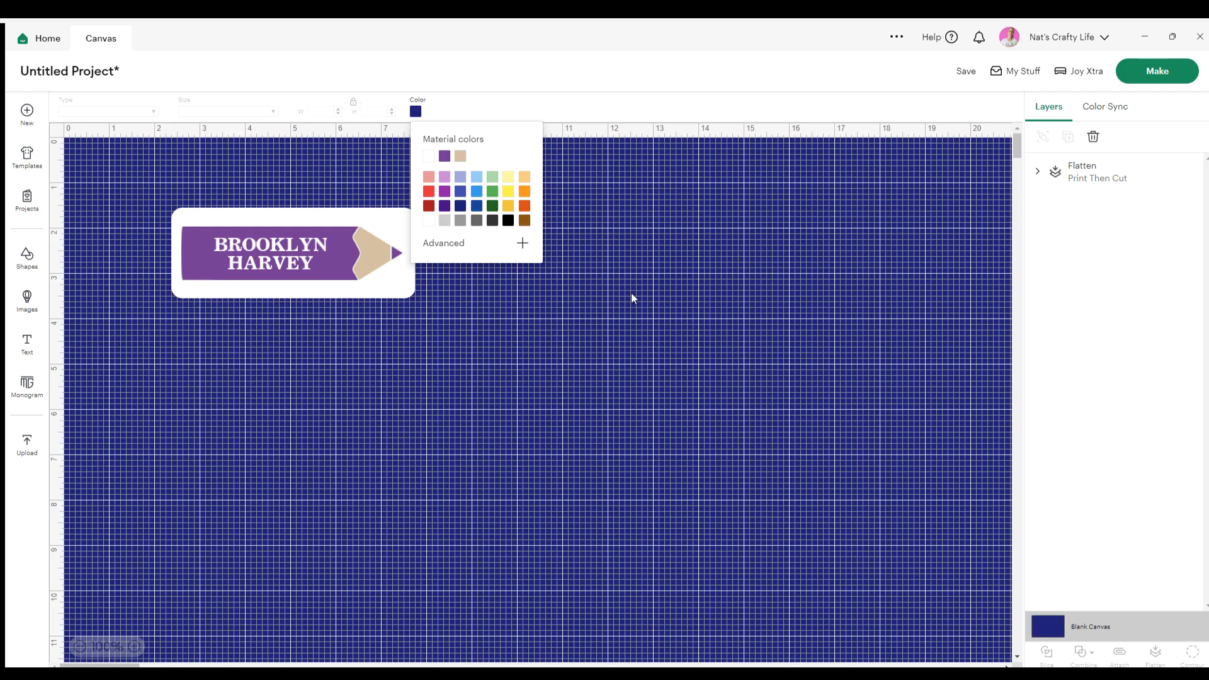
{"action": "left_click", "coordinate": [631, 293]}
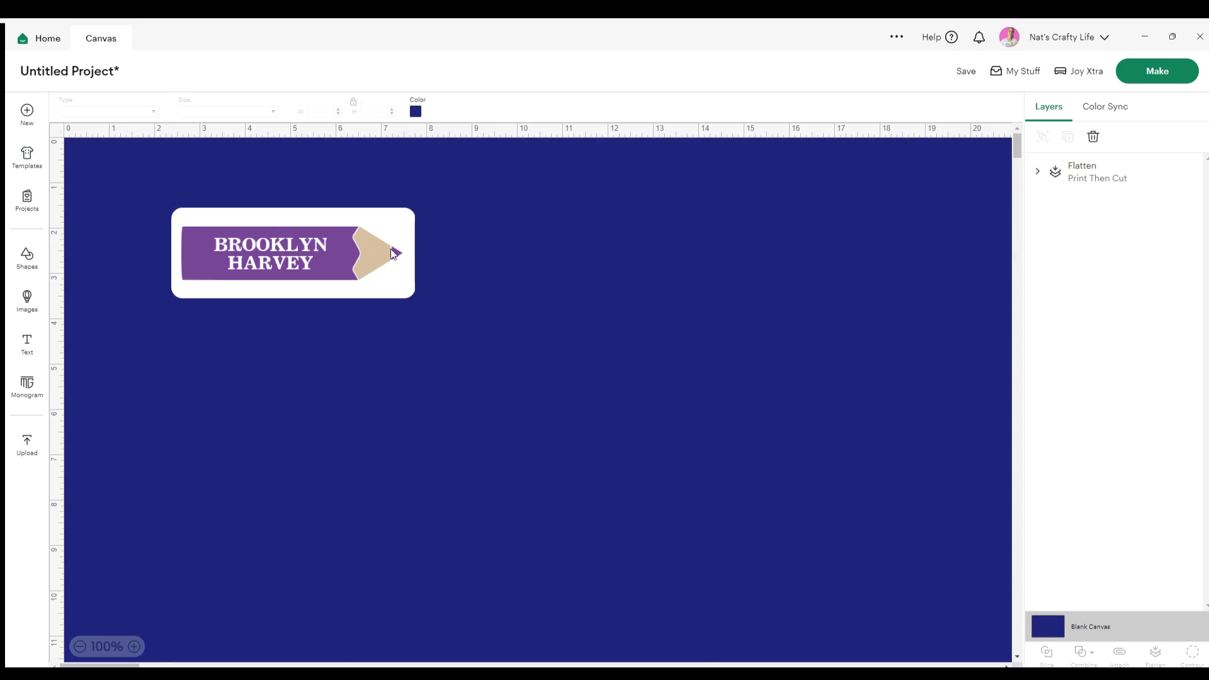
{"action": "mouse_move", "coordinate": [391, 252]}
{"action": "left_mouse_down"}
{"action": "mouse_move", "coordinate": [376, 272]}
{"action": "mouse_move", "coordinate": [339, 273]}
{"action": "left_mouse_up"}
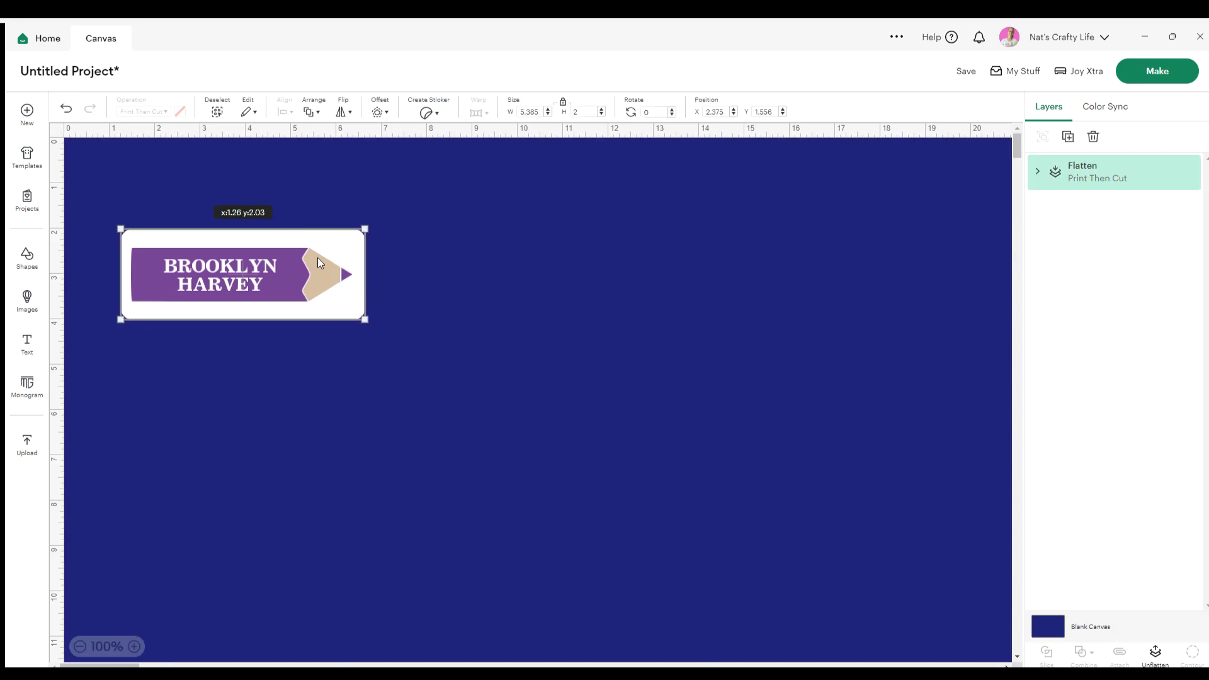
{"action": "left_click", "coordinate": [395, 268]}
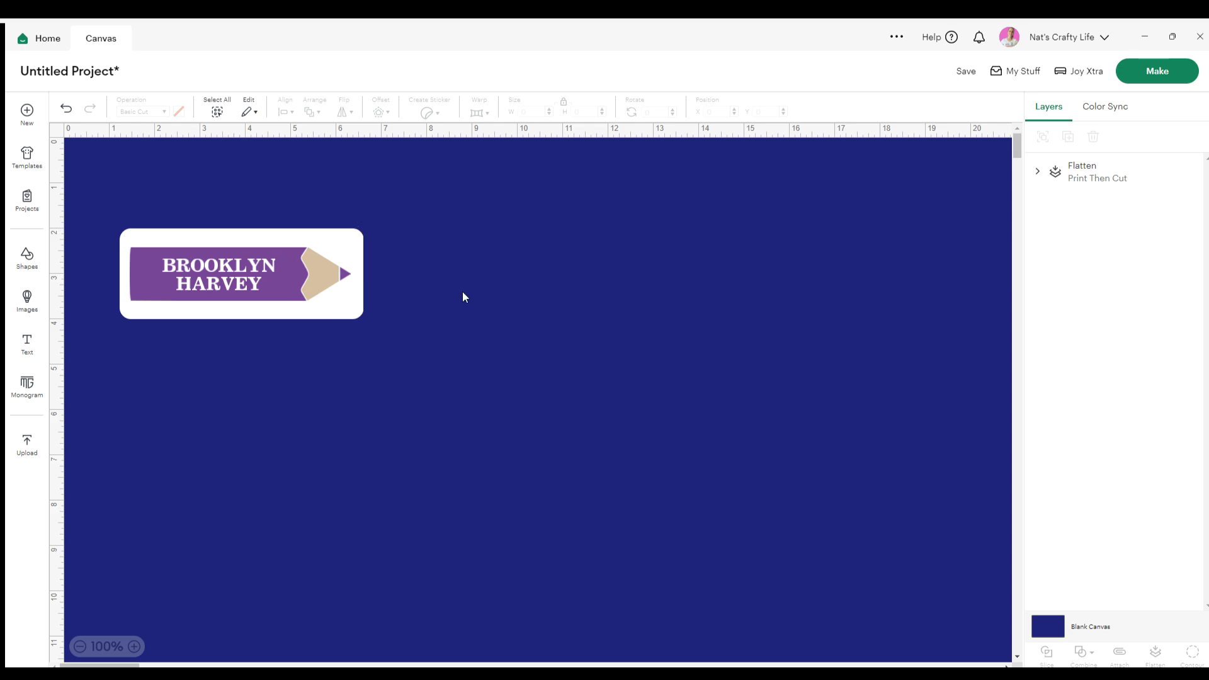
Change the canvas background to white and move the label down and right
{"action": "left_click", "coordinate": [228, 250]}
{"action": "left_click", "coordinate": [55, 130]}
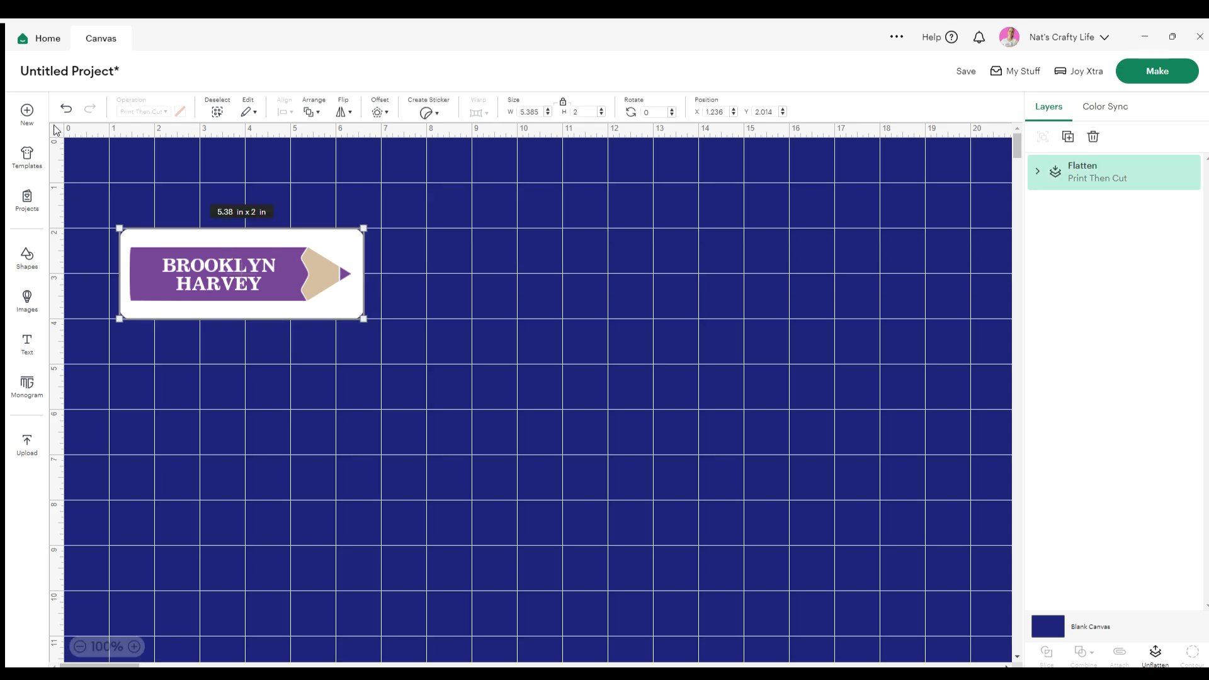
{"action": "left_click", "coordinate": [1049, 624]}
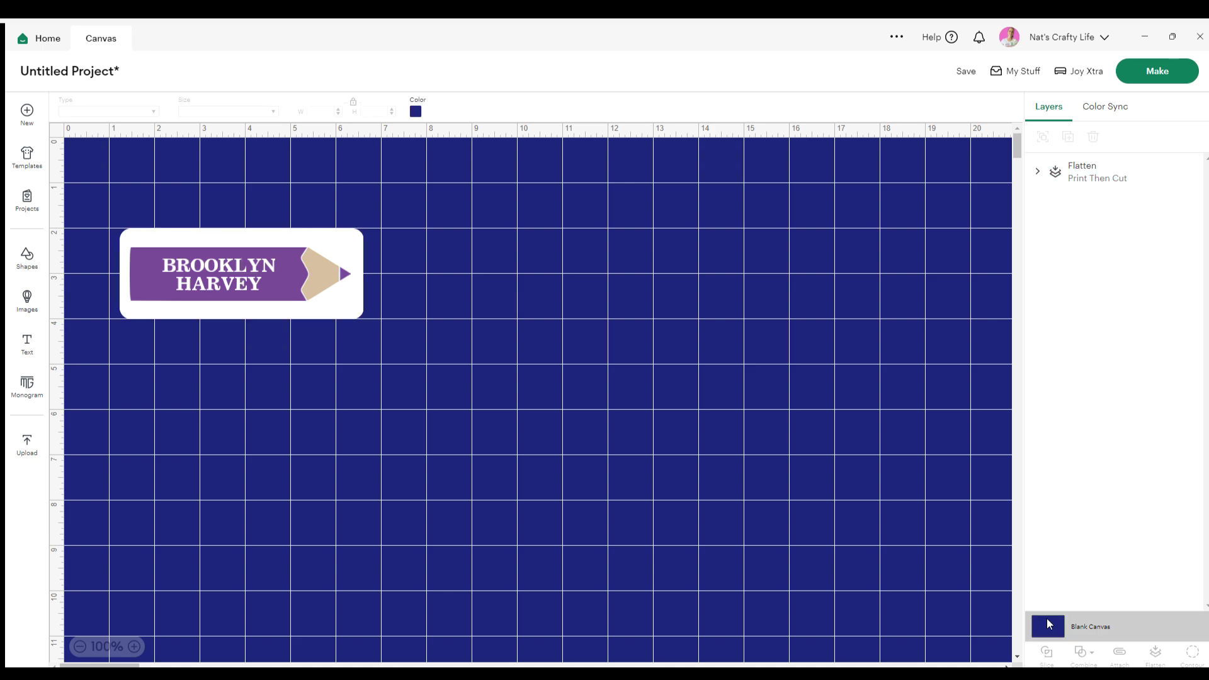
{"action": "left_click", "coordinate": [416, 112]}
{"action": "left_click", "coordinate": [429, 220]}
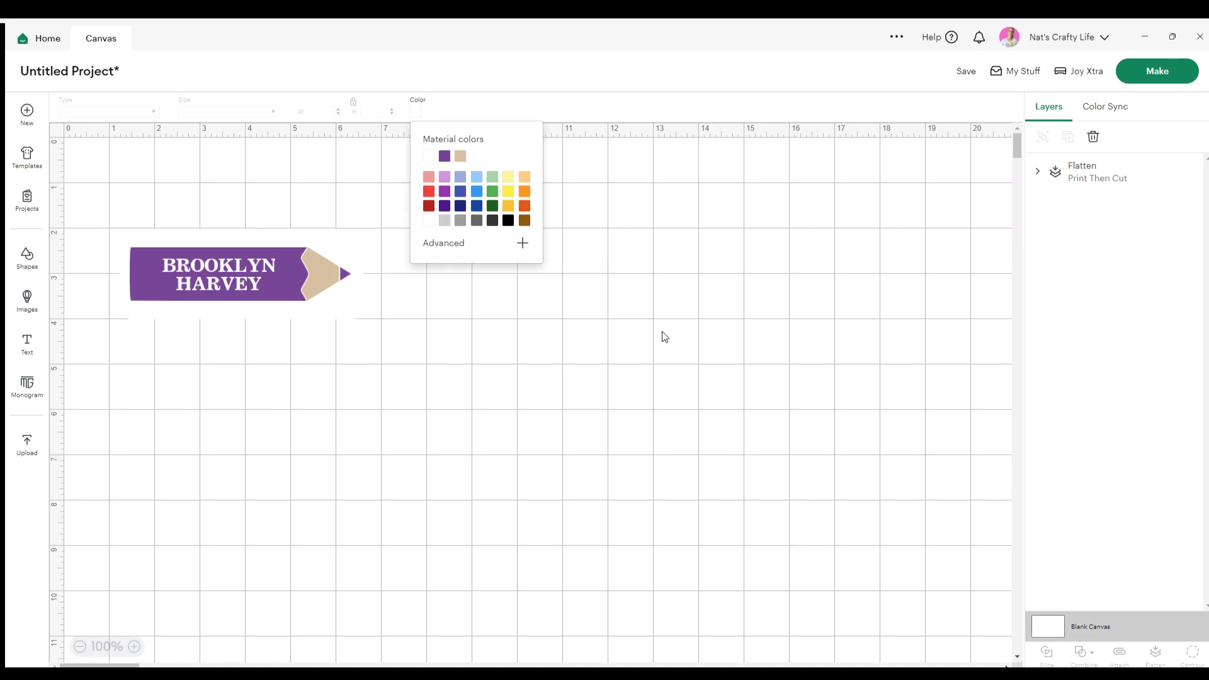
{"action": "left_click", "coordinate": [661, 337]}
{"action": "mouse_move", "coordinate": [305, 310]}
{"action": "left_mouse_down"}
{"action": "mouse_move", "coordinate": [342, 325]}
{"action": "mouse_move", "coordinate": [351, 374]}
{"action": "mouse_move", "coordinate": [351, 338]}
{"action": "mouse_move", "coordinate": [392, 360]}
{"action": "mouse_move", "coordinate": [406, 348]}
{"action": "mouse_move", "coordinate": [282, 301]}
{"action": "mouse_move", "coordinate": [373, 301]}
{"action": "left_mouse_up"}
{"action": "left_click", "coordinate": [399, 390]}
{"action": "left_click", "coordinate": [309, 313]}
{"action": "left_click", "coordinate": [286, 306]}
{"action": "left_click", "coordinate": [272, 287]}
{"action": "left_click", "coordinate": [370, 337]}
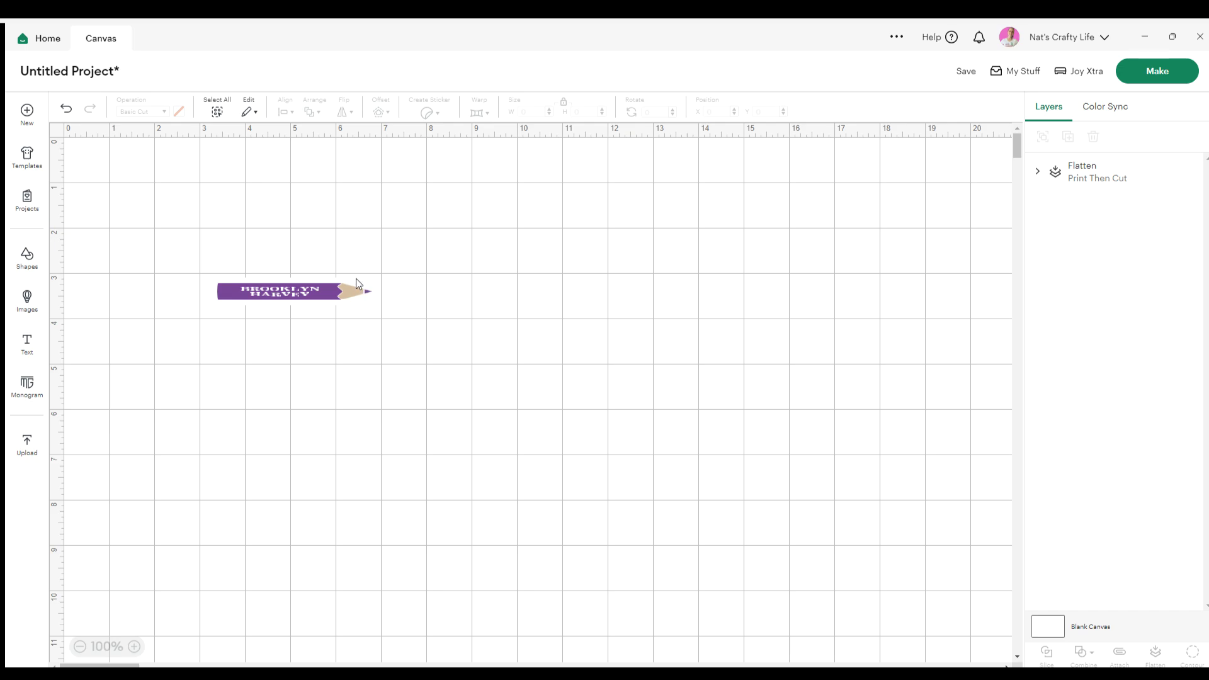
{"action": "left_click", "coordinate": [338, 292]}
{"action": "left_click", "coordinate": [66, 108]}
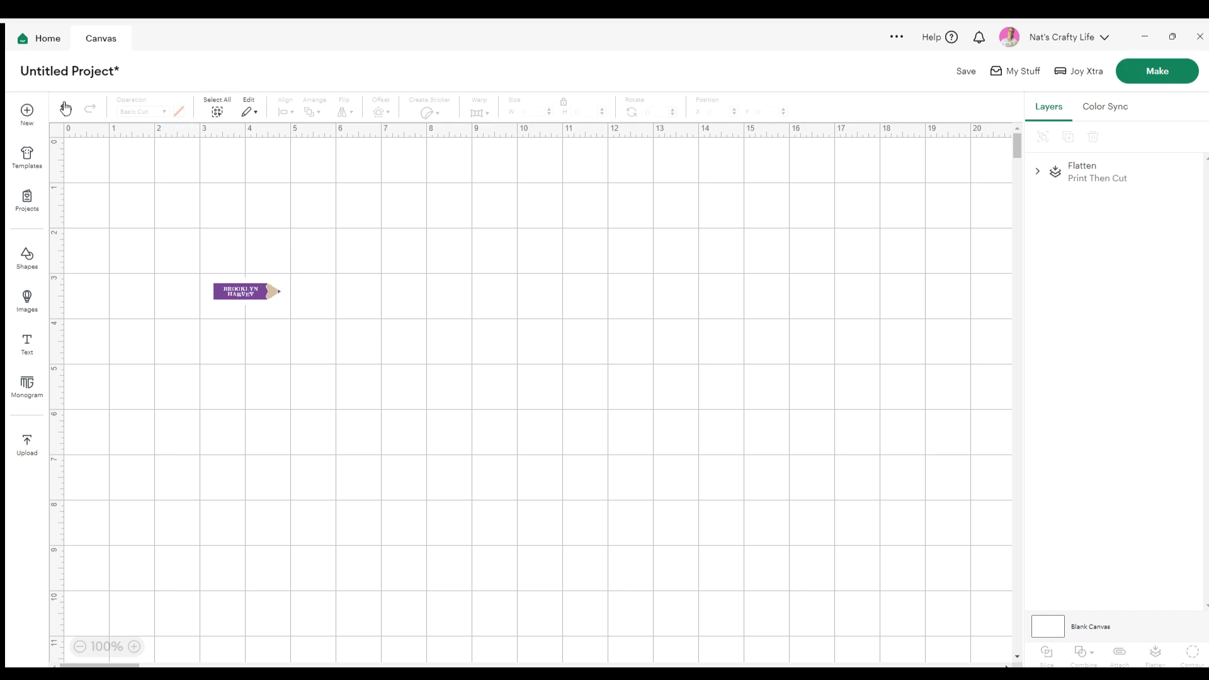
{"action": "left_click", "coordinate": [238, 291]}
{"action": "mouse_move", "coordinate": [281, 304]}
{"action": "left_mouse_down"}
{"action": "mouse_move", "coordinate": [503, 386]}
{"action": "mouse_move", "coordinate": [291, 303]}
{"action": "mouse_move", "coordinate": [291, 315]}
{"action": "mouse_move", "coordinate": [404, 356]}
{"action": "left_mouse_up"}
{"action": "left_click", "coordinate": [443, 315]}
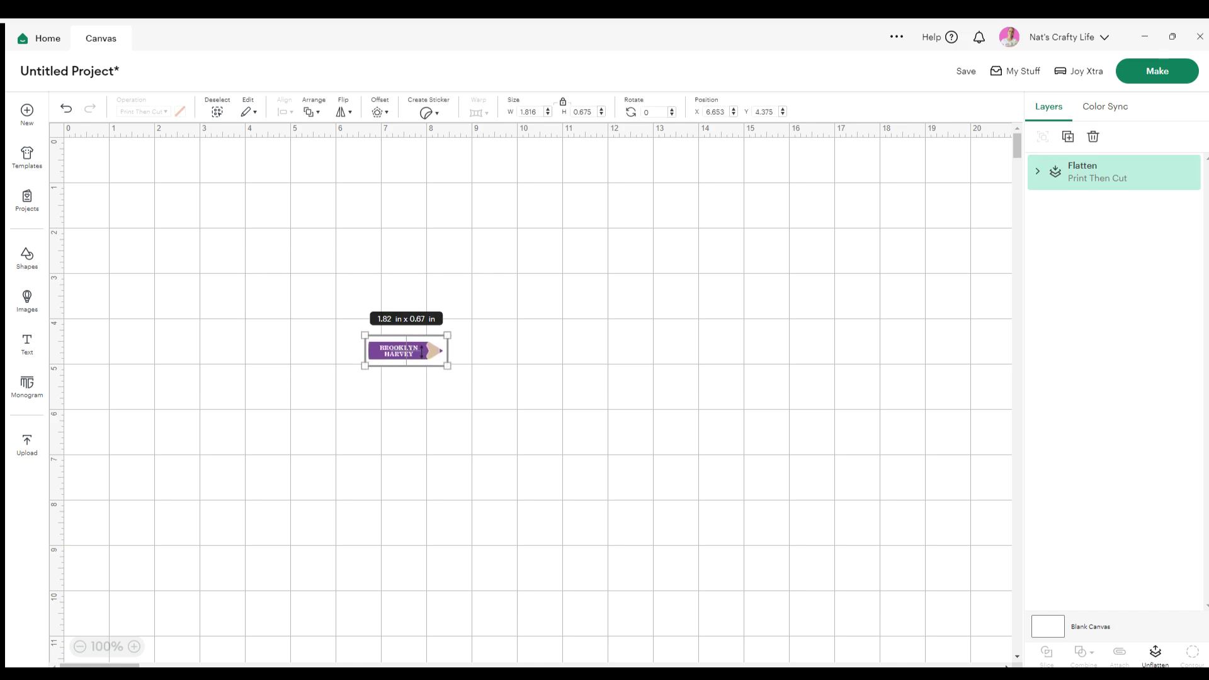
{"action": "left_click", "coordinate": [27, 300]}
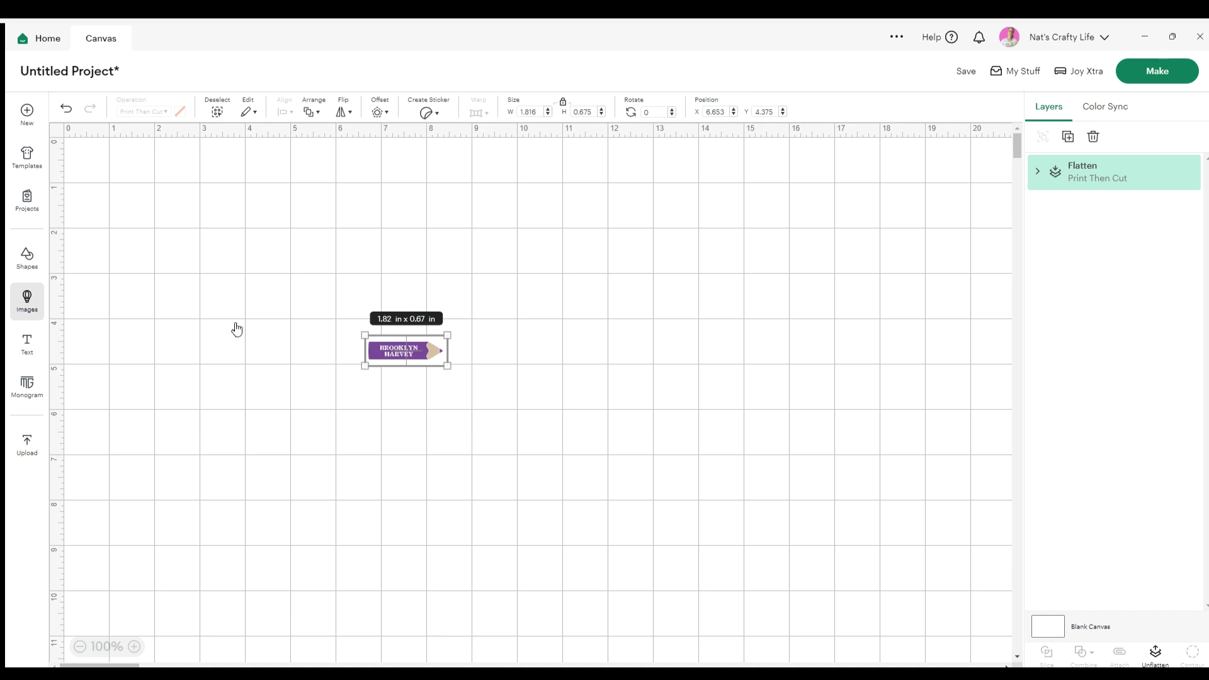
Insert the Blank Rainbow Label at 5.39 × 2 in and nudge it slightly down
{"action": "scroll", "coordinate": [157, 434], "scroll_direction": "down", "scroll_amount": 10}
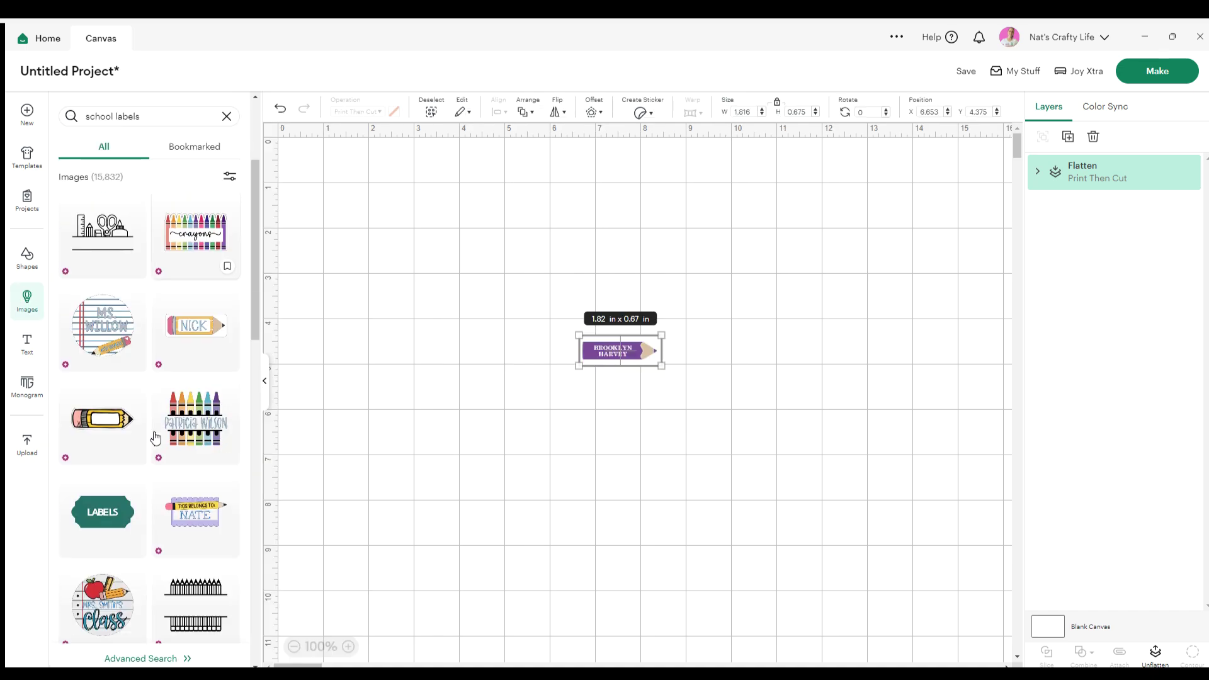
{"action": "scroll", "coordinate": [156, 430], "scroll_direction": "down", "scroll_amount": 2}
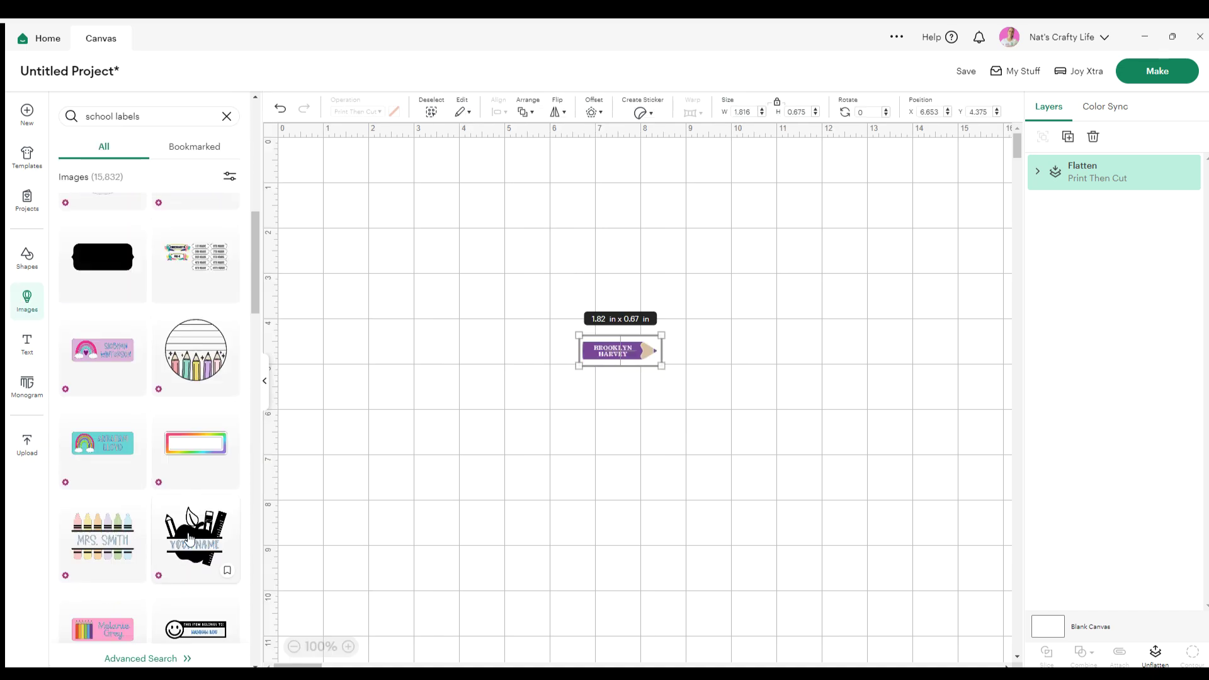
{"action": "left_click", "coordinate": [195, 444]}
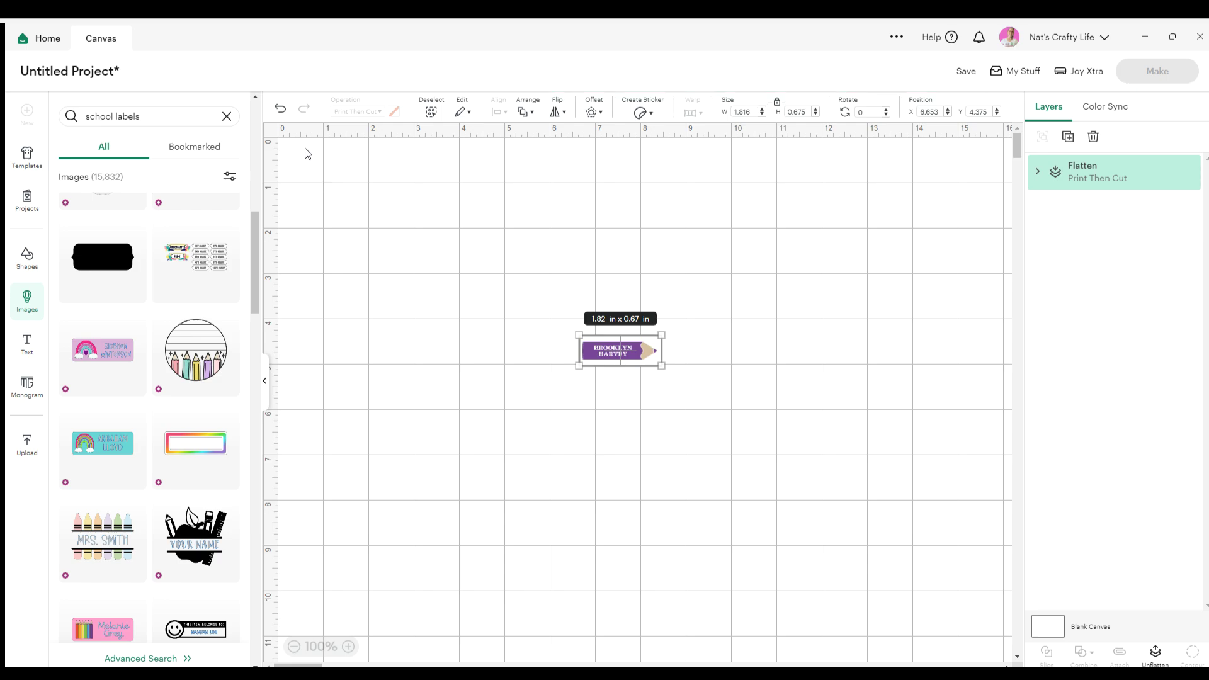
{"action": "left_click_drag", "start_coordinate": [451, 246], "coordinate": [440, 293]}
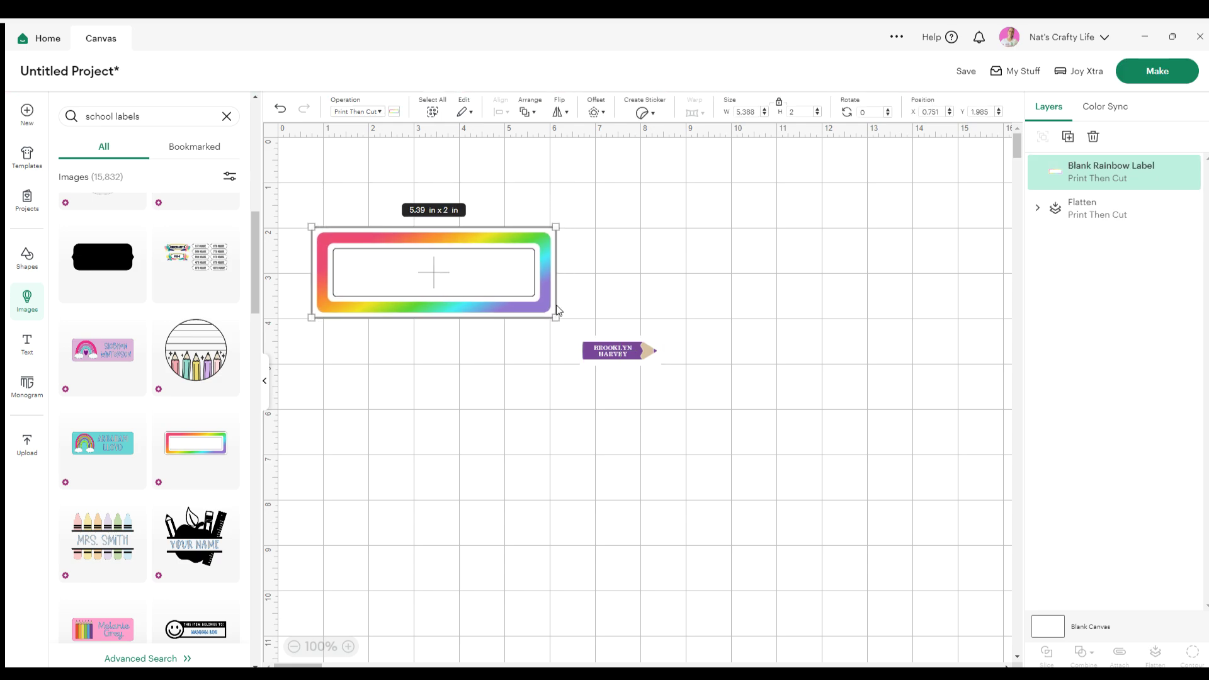
{"action": "left_click", "coordinate": [616, 357]}
{"action": "left_click", "coordinate": [265, 378]}
{"action": "left_click", "coordinate": [209, 259]}
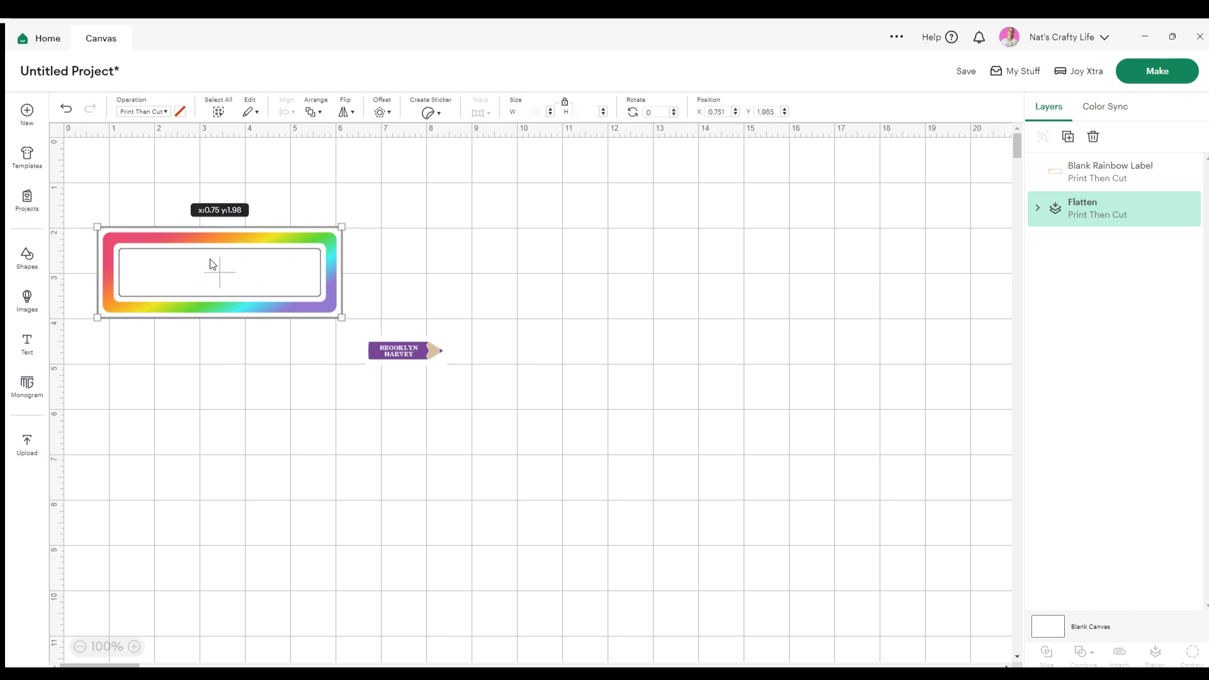
{"action": "left_click", "coordinate": [26, 343]}
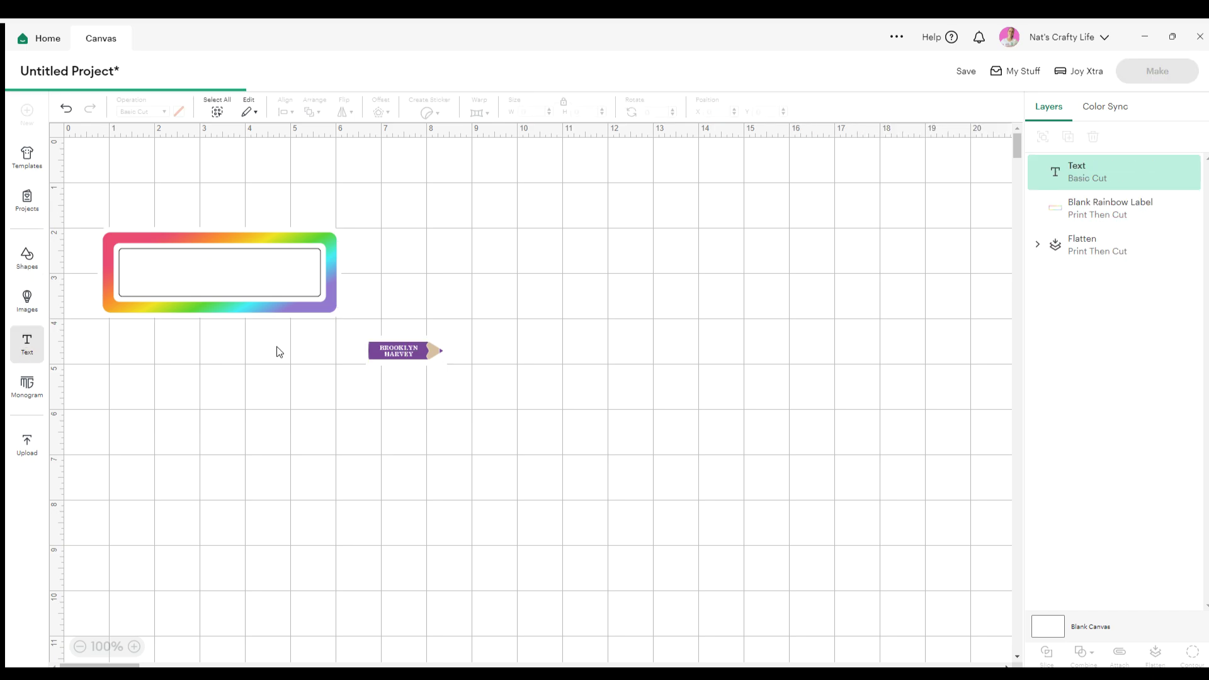
{"action": "left_click", "coordinate": [229, 440]}
{"action": "type", "text": "brookl"}
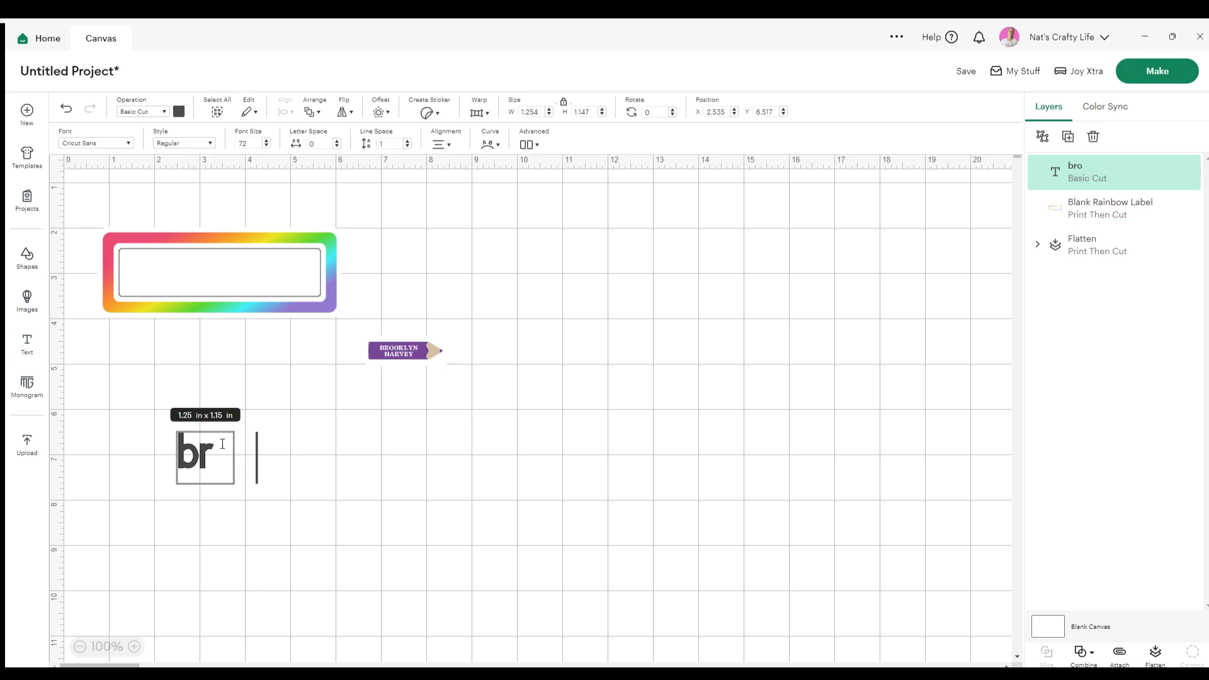
{"action": "key", "text": "BackSpace"}
{"action": "key", "text": "BackSpace"}
{"action": "key", "text": "BackSpace"}
{"action": "key", "text": "BackSpace"}
{"action": "key", "text": "BackSpace"}
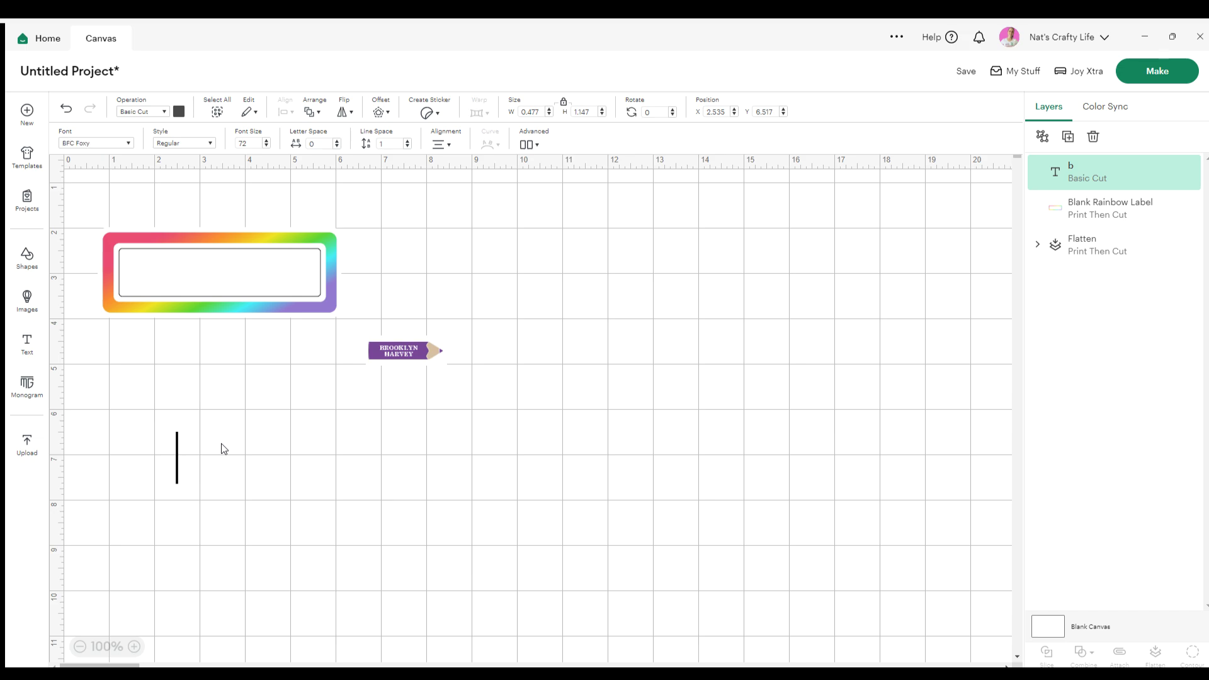
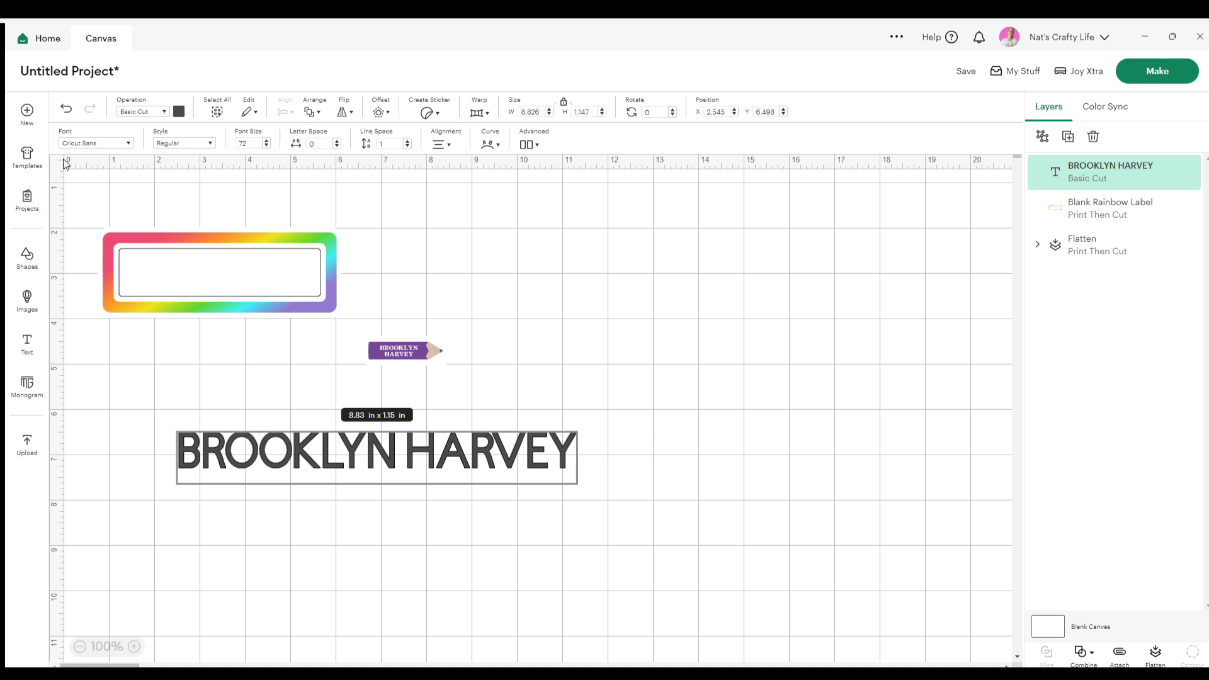
{"action": "left_click", "coordinate": [107, 140]}
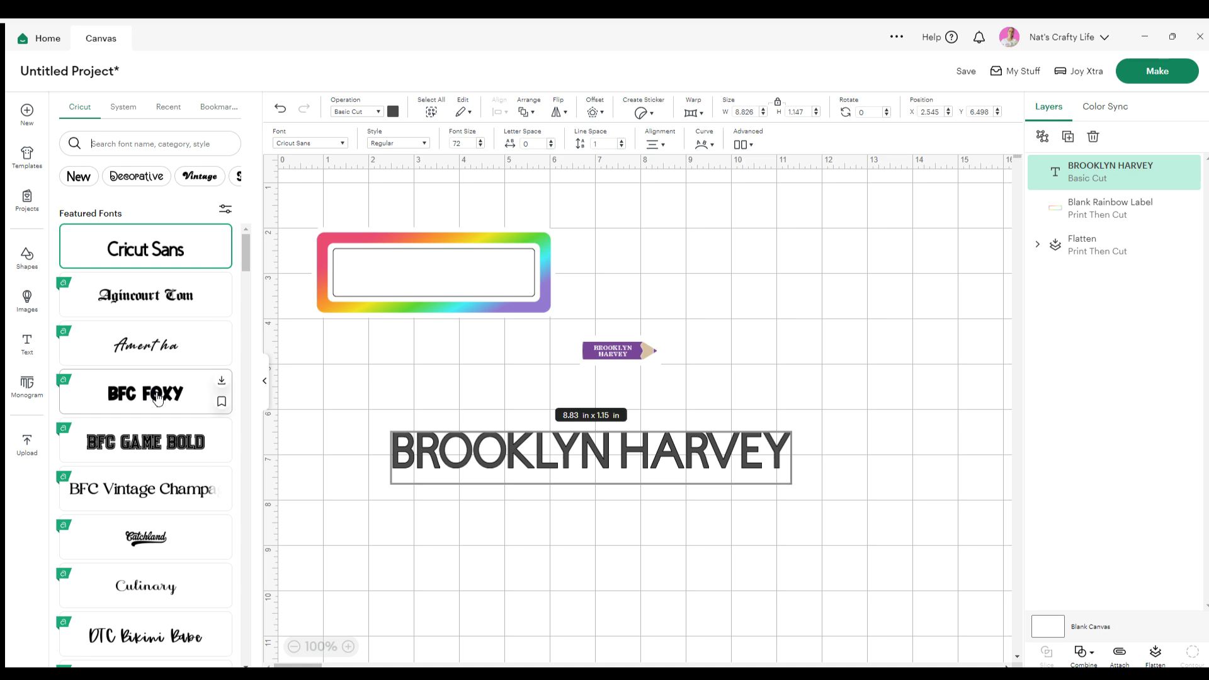
{"action": "left_click", "coordinate": [207, 489]}
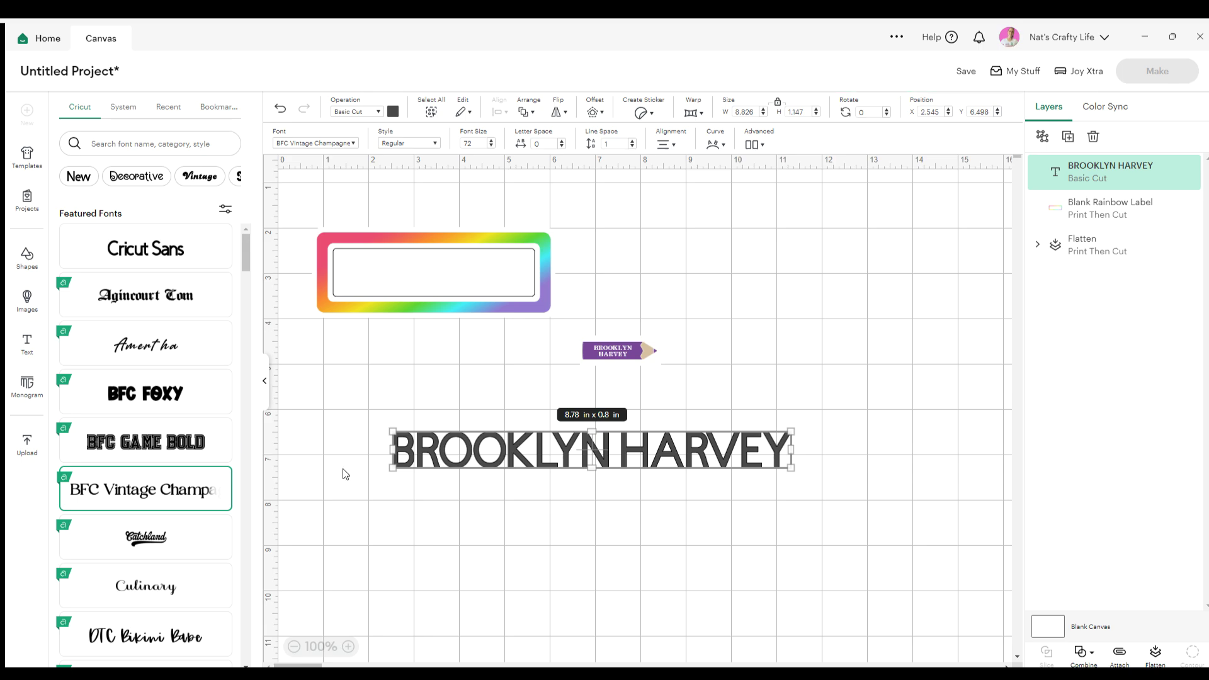
{"action": "left_click", "coordinate": [637, 556]}
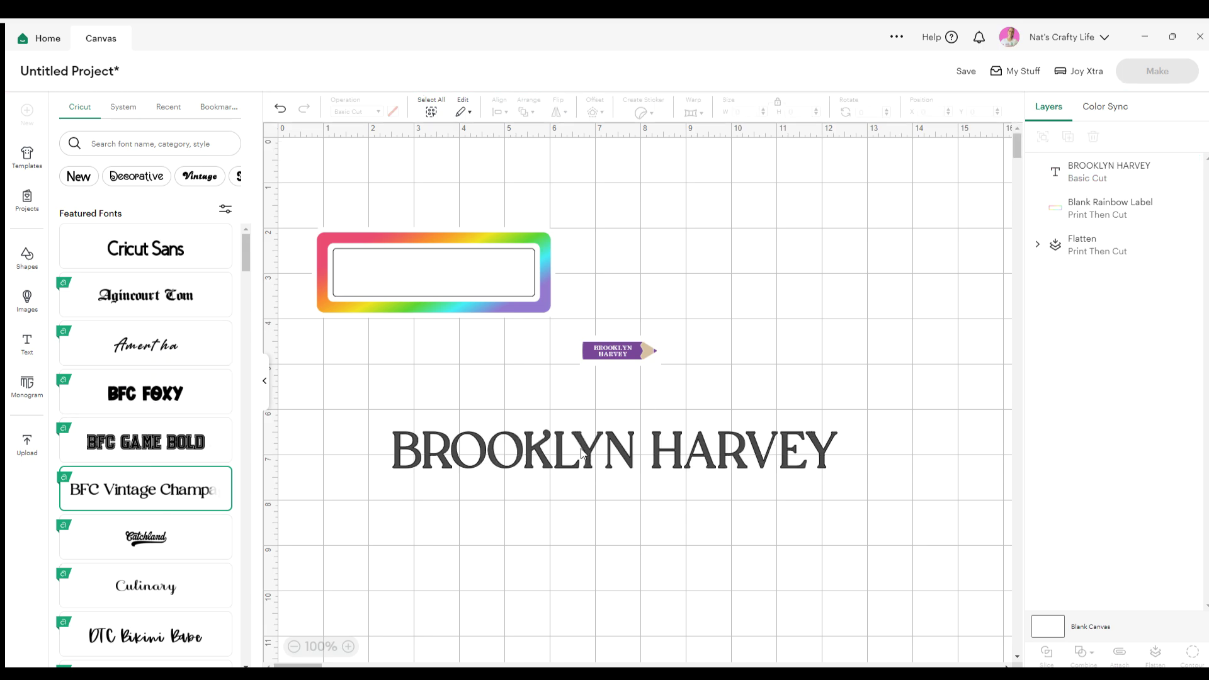
Shrink the name text to about 6.21 × 0.53 in and colour it purple
{"action": "left_click", "coordinate": [623, 467]}
{"action": "left_click_drag", "start_coordinate": [623, 471], "coordinate": [461, 454]}
{"action": "left_click", "coordinate": [179, 112]}
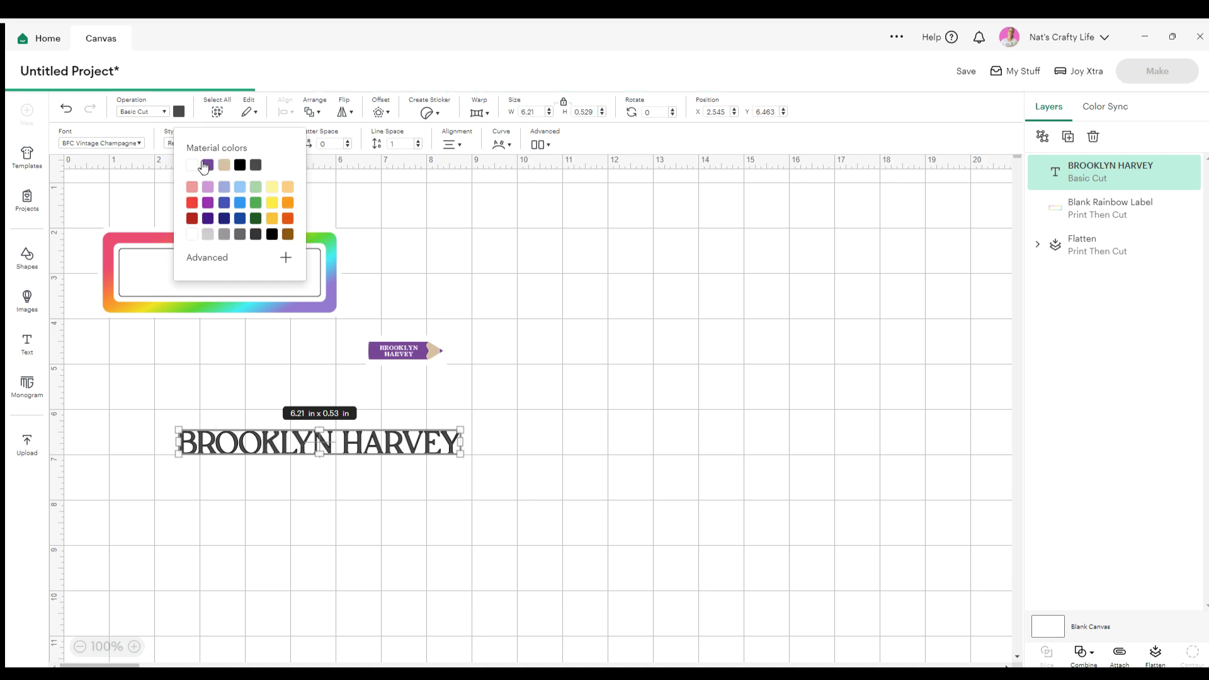
{"action": "left_click", "coordinate": [207, 165]}
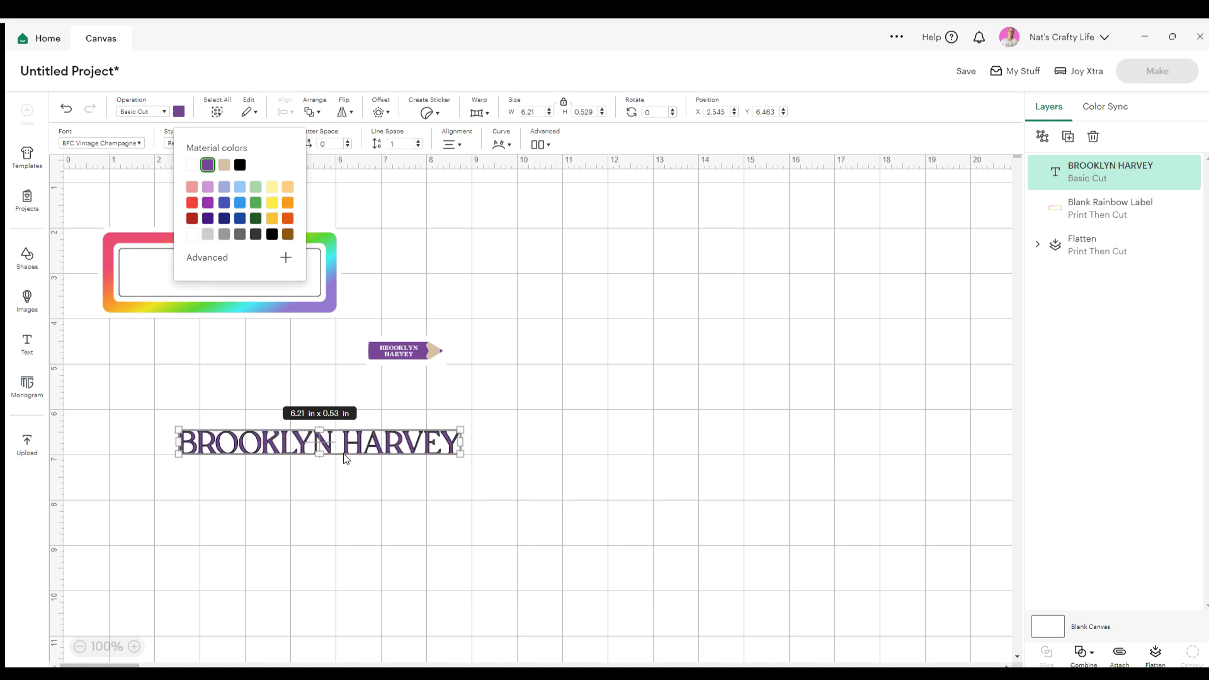
{"action": "left_click", "coordinate": [349, 429]}
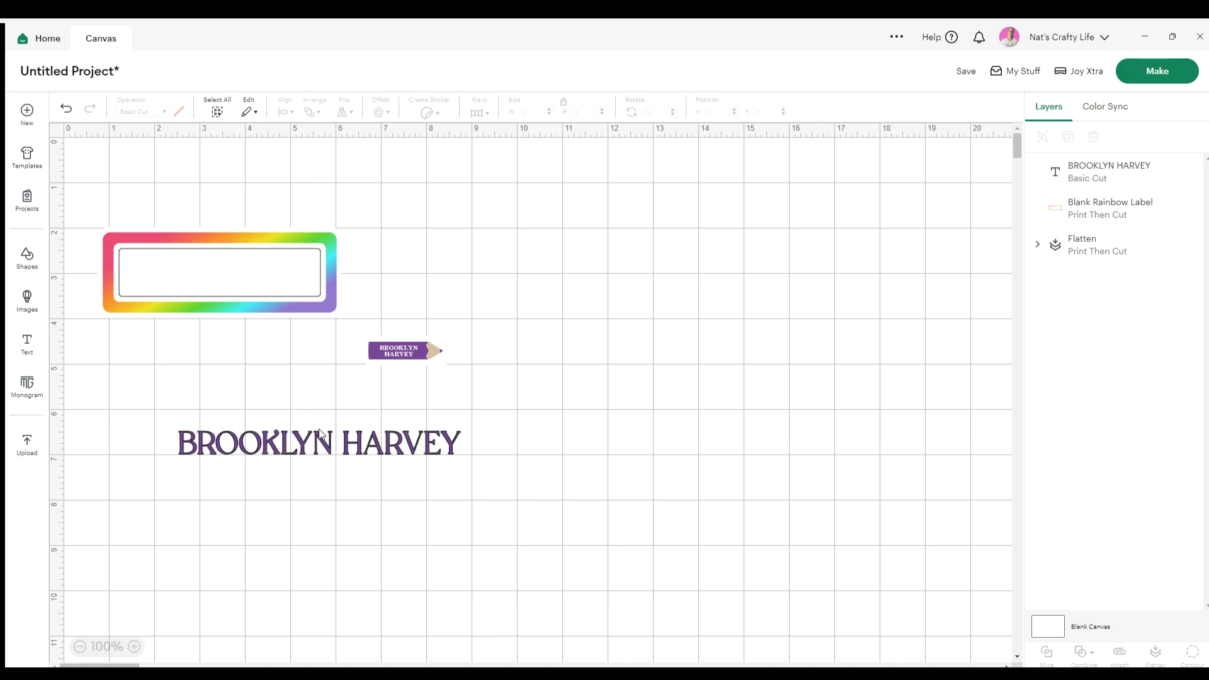
{"action": "left_click", "coordinate": [328, 444]}
{"action": "left_click_drag", "start_coordinate": [343, 439], "coordinate": [293, 272]}
{"action": "left_click_drag", "start_coordinate": [409, 282], "coordinate": [313, 278]}
{"action": "left_click", "coordinate": [301, 327]}
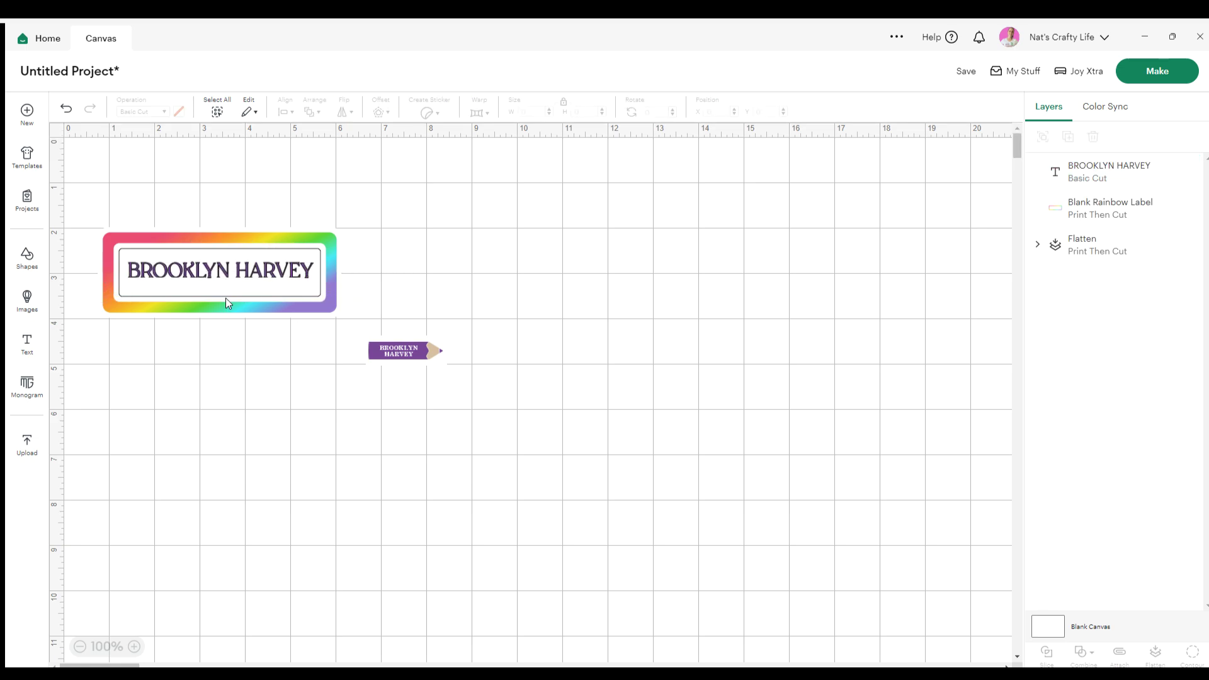
{"action": "left_click", "coordinate": [225, 298]}
{"action": "left_click_drag", "start_coordinate": [220, 308], "coordinate": [243, 249]}
{"action": "left_click", "coordinate": [237, 285]}
{"action": "left_click", "coordinate": [359, 304]}
Center the name within the rainbow label and flatten both into one 5.39 × 1.4 in image
{"action": "left_click_drag", "start_coordinate": [360, 303], "coordinate": [205, 239]}
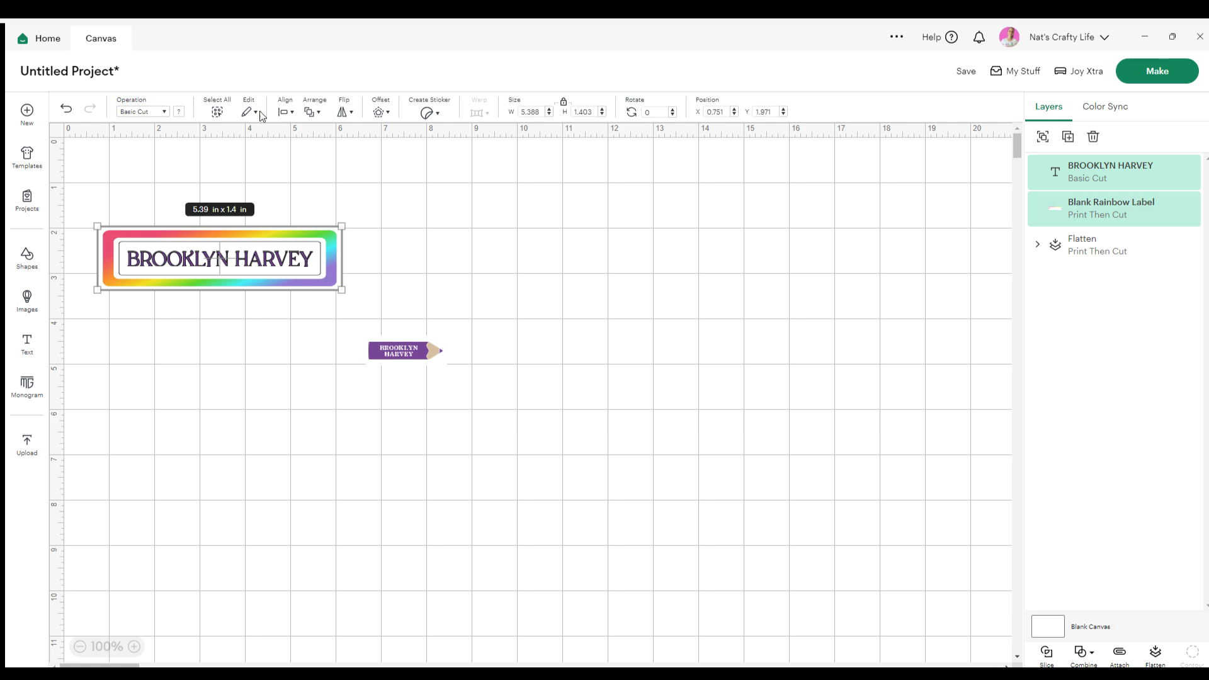
{"action": "left_click_drag", "start_coordinate": [410, 302], "coordinate": [95, 221]}
{"action": "left_click", "coordinate": [284, 114]}
{"action": "left_click", "coordinate": [305, 285]}
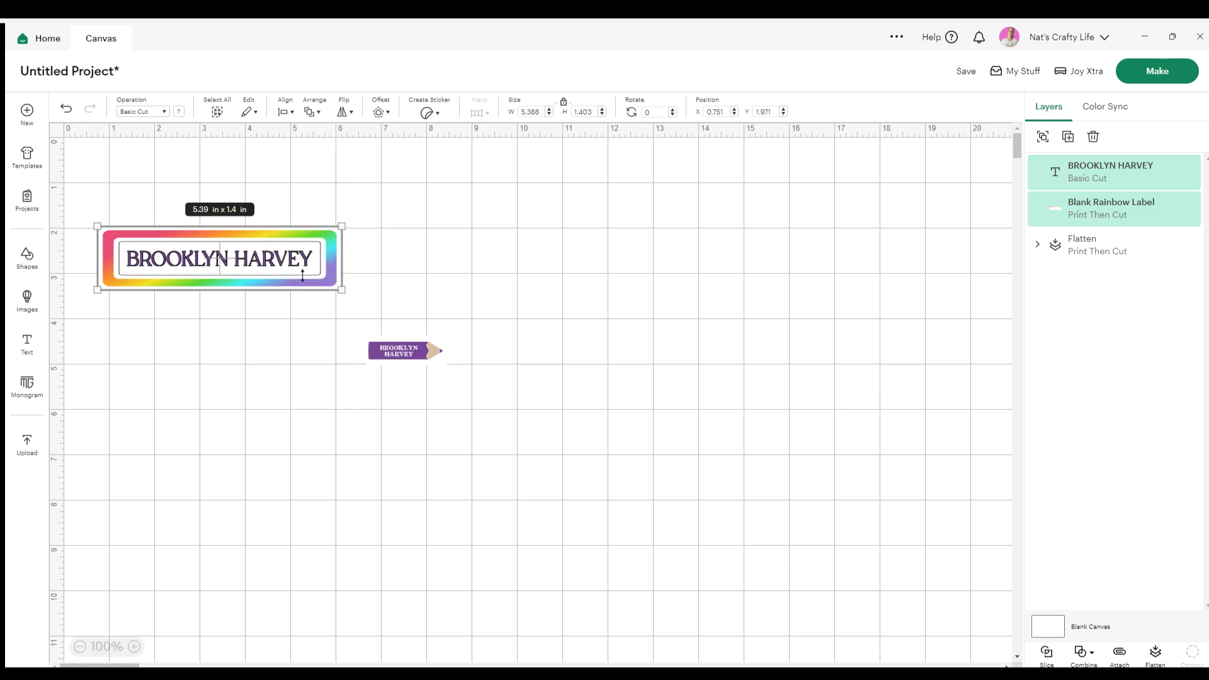
{"action": "left_click", "coordinate": [424, 311]}
{"action": "left_click_drag", "start_coordinate": [375, 320], "coordinate": [175, 244]}
{"action": "left_click", "coordinate": [1156, 655]}
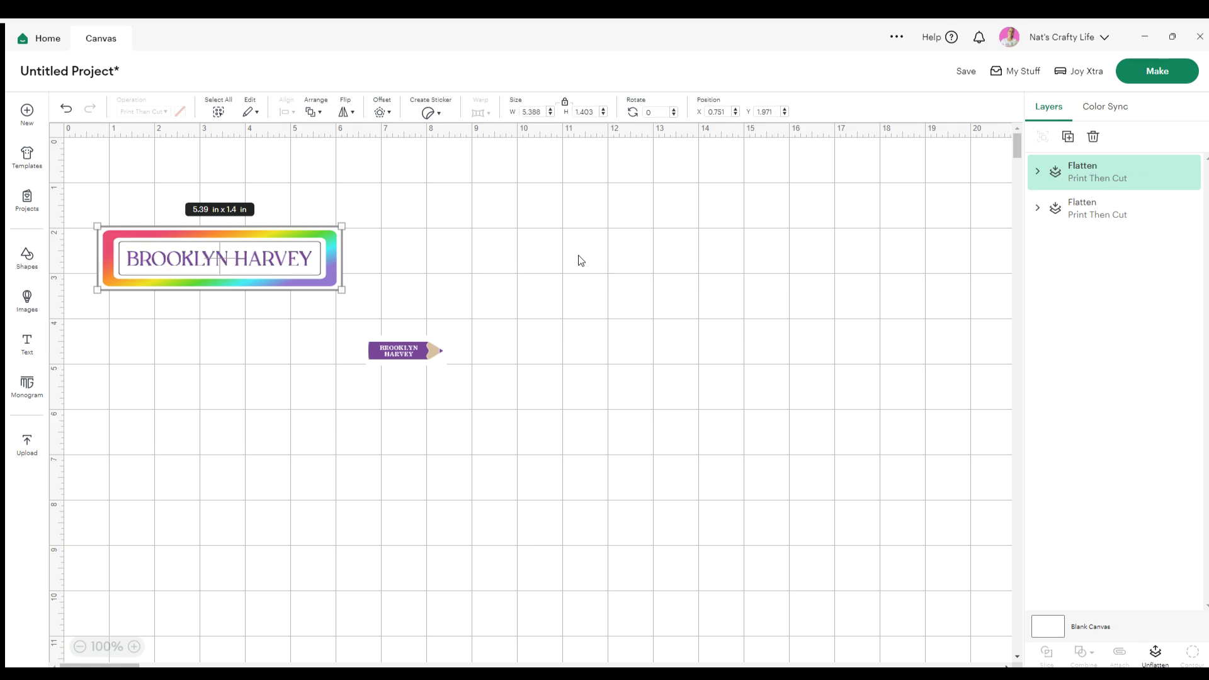
{"action": "left_click", "coordinate": [572, 252]}
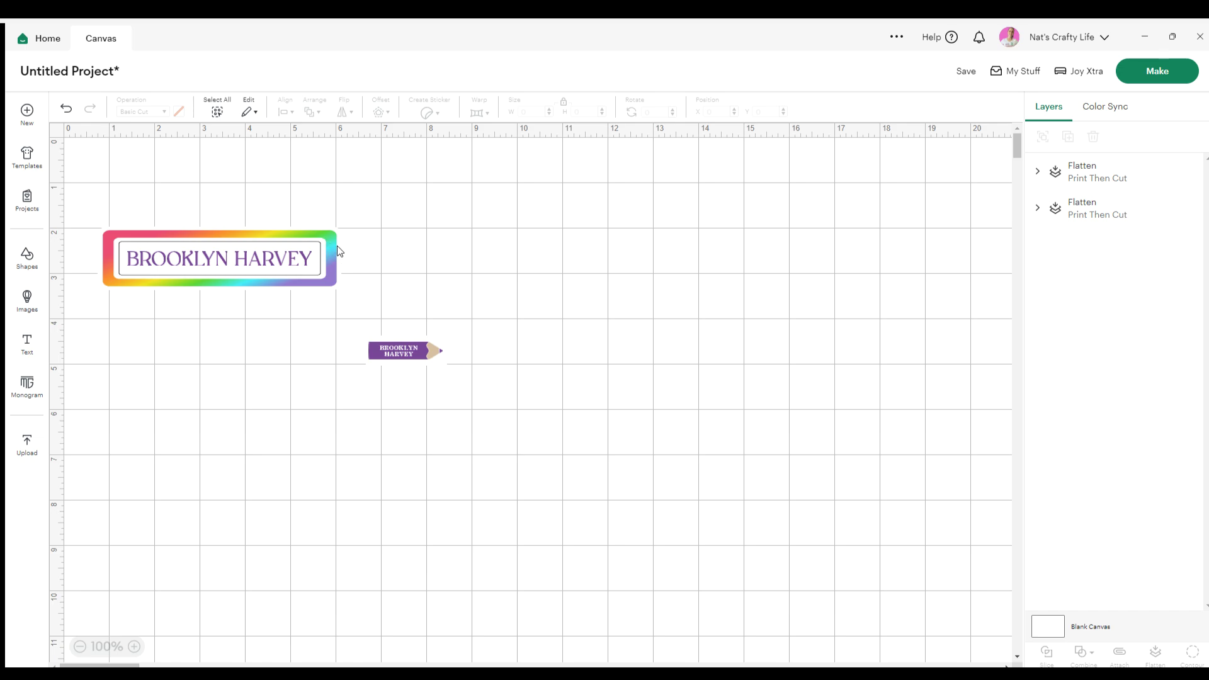
{"action": "left_click", "coordinate": [384, 362]}
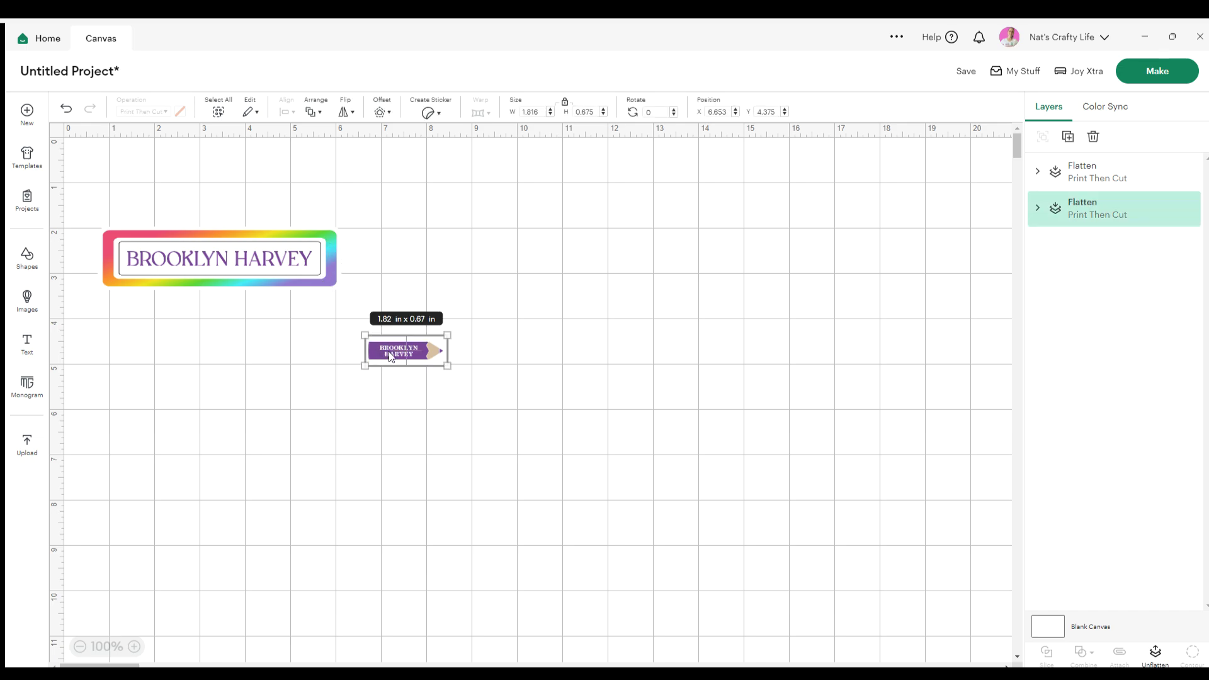
{"action": "key", "text": "Delete"}
{"action": "left_click", "coordinate": [284, 260]}
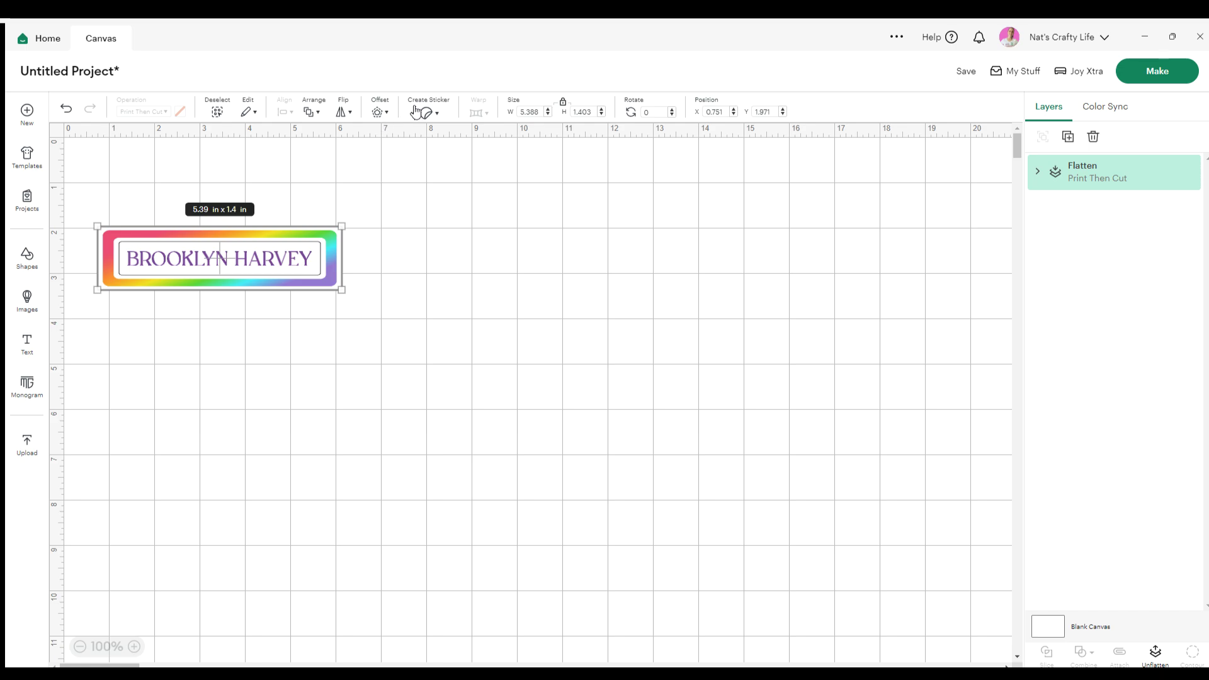
Resize the rainbow label to 2.5 in wide by 0.5 in high with proportions unlocked
{"action": "left_click", "coordinate": [540, 109]}
{"action": "type", "text": "2.5"}
{"action": "key", "text": "Tab"}
{"action": "left_click", "coordinate": [563, 103]}
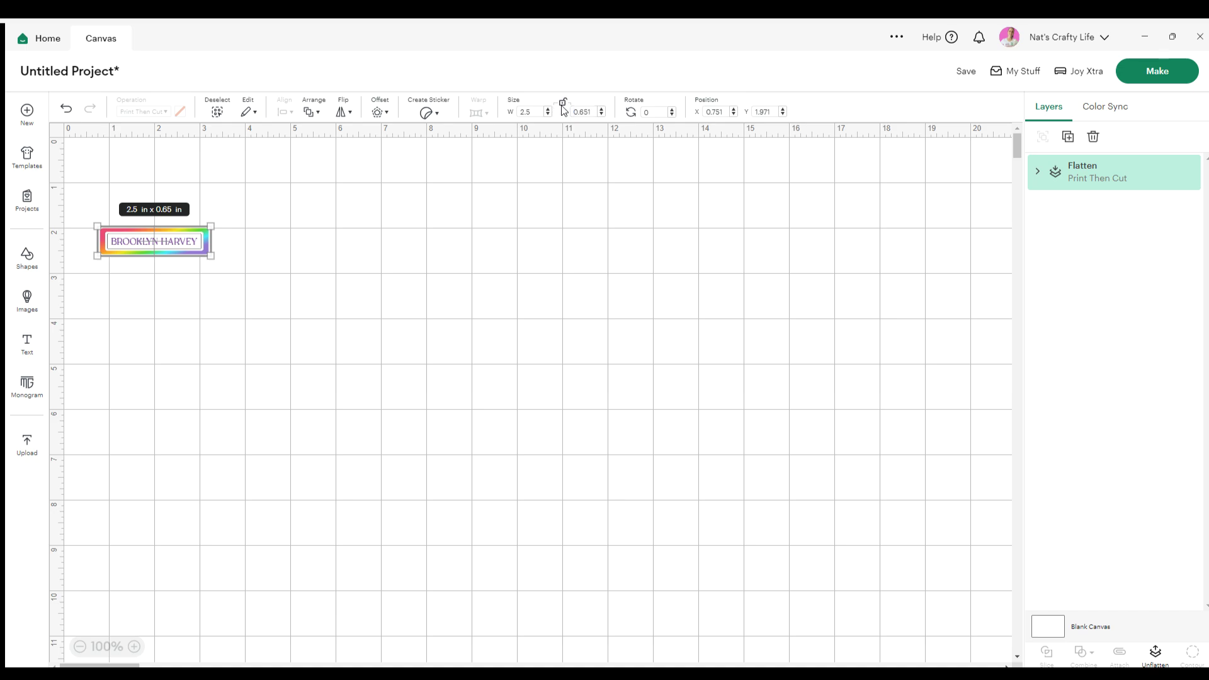
{"action": "double_click", "coordinate": [588, 110]}
{"action": "type", "text": "0.5"}
{"action": "key", "text": "Tab"}
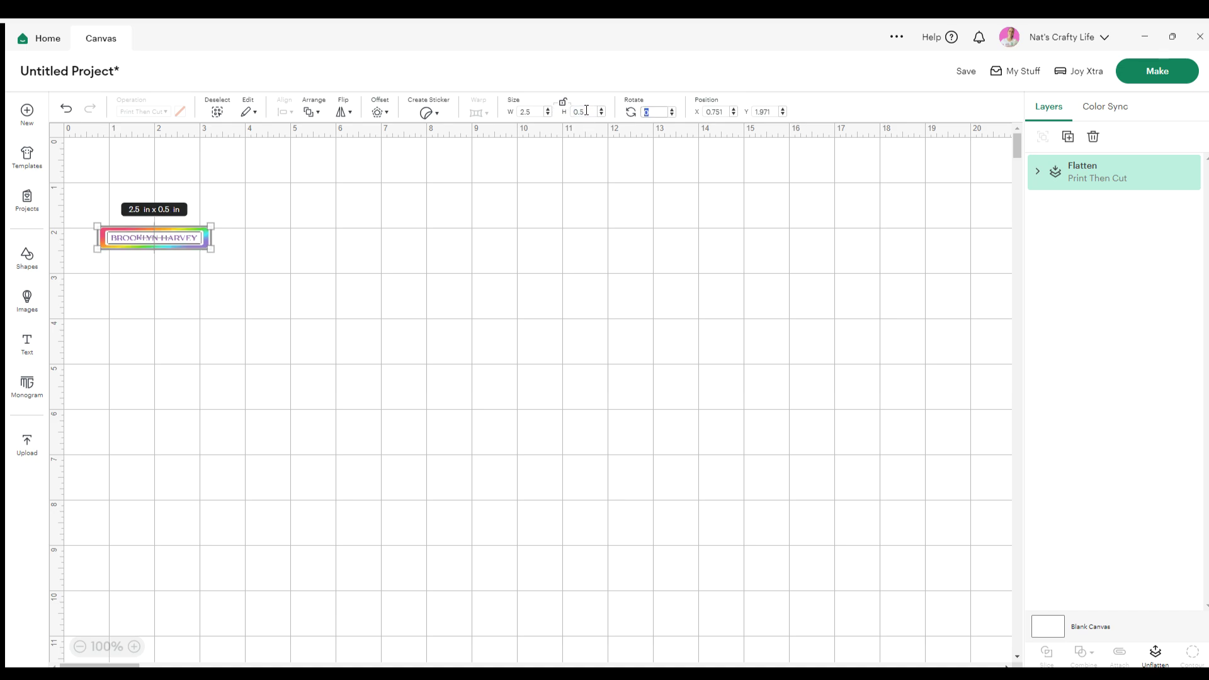
Move the label to the top-left corner of the canvas
{"action": "left_click", "coordinate": [474, 266]}
{"action": "left_click_drag", "start_coordinate": [155, 238], "coordinate": [171, 219]}
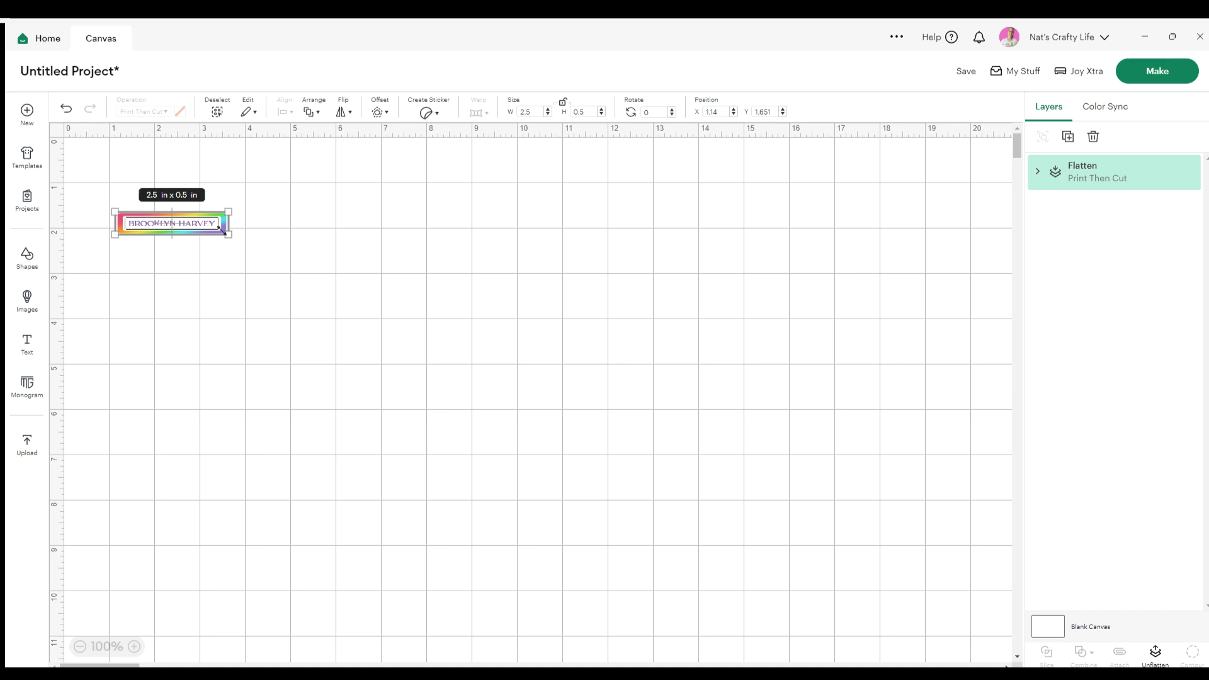
{"action": "left_click", "coordinate": [181, 270]}
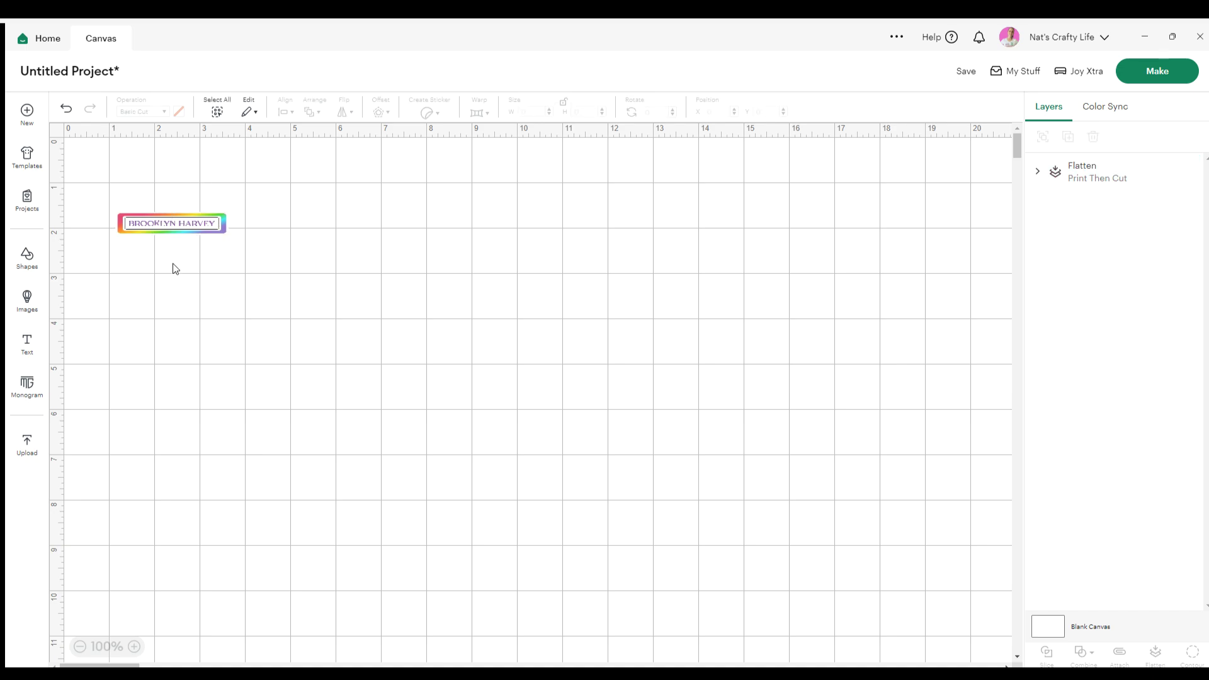
{"action": "left_click_drag", "start_coordinate": [157, 231], "coordinate": [115, 152]}
Duplicate the label, delete the duplicate, and check the original's size
{"action": "left_click_drag", "start_coordinate": [200, 212], "coordinate": [123, 157]}
{"action": "key", "text": "ctrl+d"}
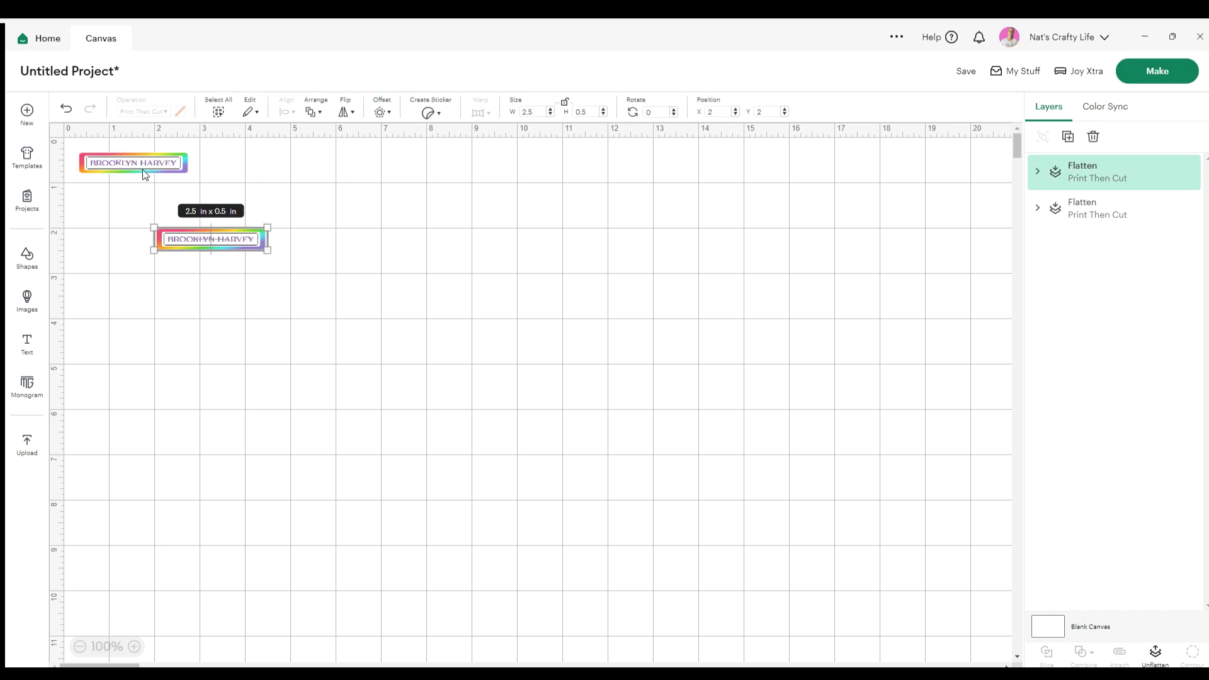
{"action": "left_click", "coordinate": [252, 283]}
{"action": "left_click", "coordinate": [232, 238]}
{"action": "key", "text": "Delete"}
{"action": "left_click", "coordinate": [133, 165]}
{"action": "left_click", "coordinate": [360, 174]}
Make the project without saving, with 100 copies across three Print Then Cut mats
{"action": "left_click", "coordinate": [1156, 64]}
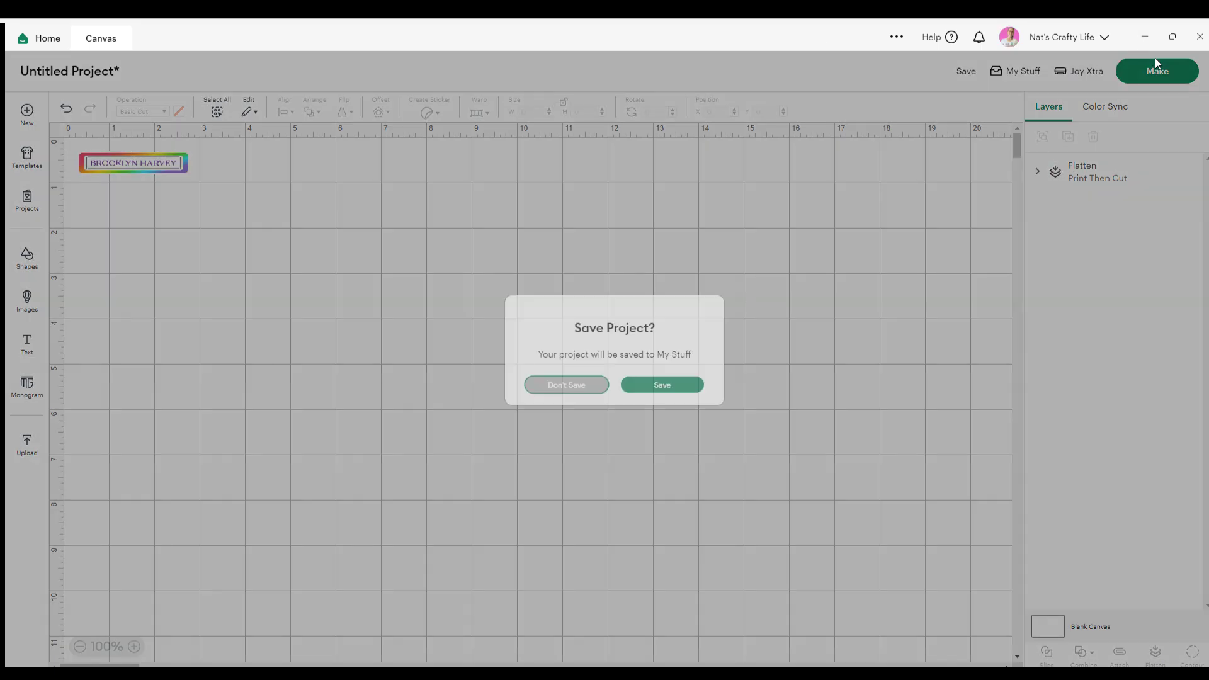
{"action": "left_click", "coordinate": [567, 402]}
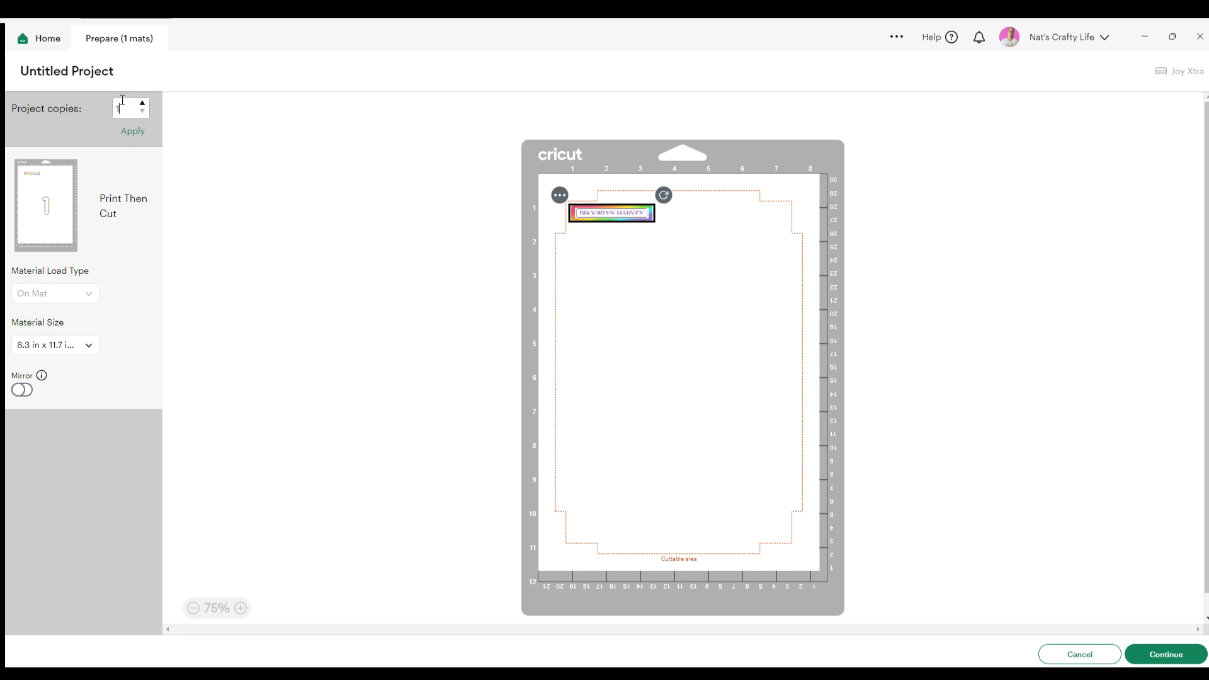
{"action": "left_click", "coordinate": [133, 131]}
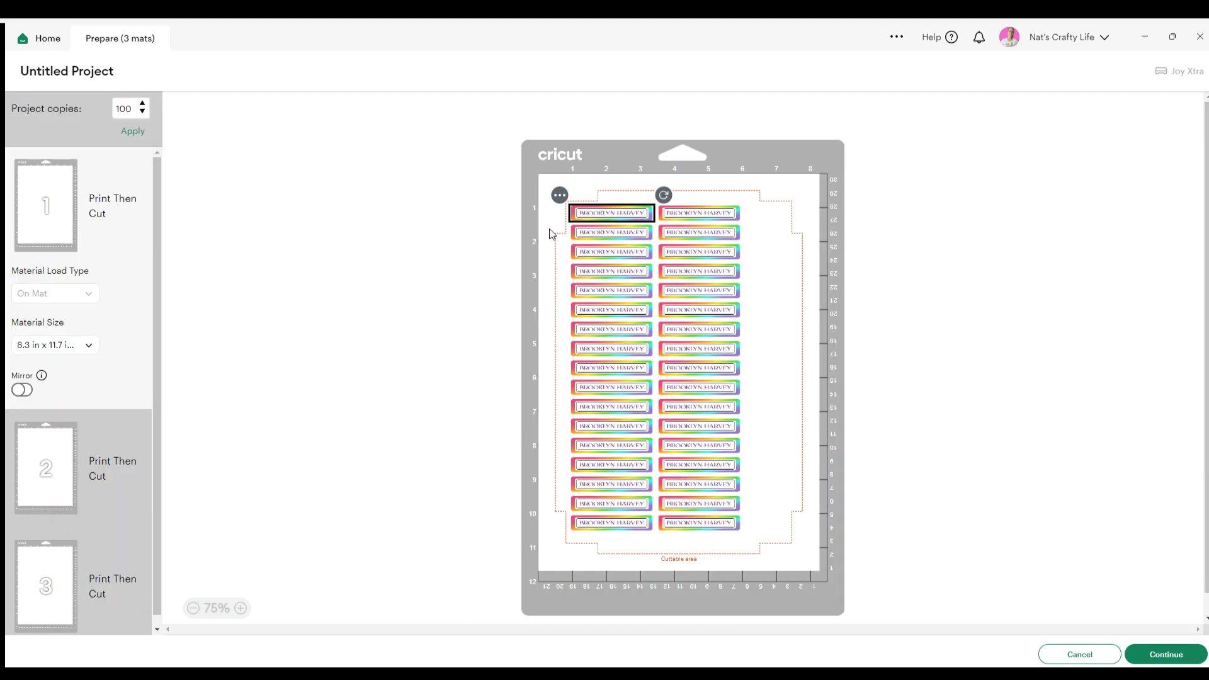
Rotate the two leftover labels on mat 3 upright and move them to mat 1
{"action": "scroll", "coordinate": [73, 437], "scroll_direction": "down", "scroll_amount": 1}
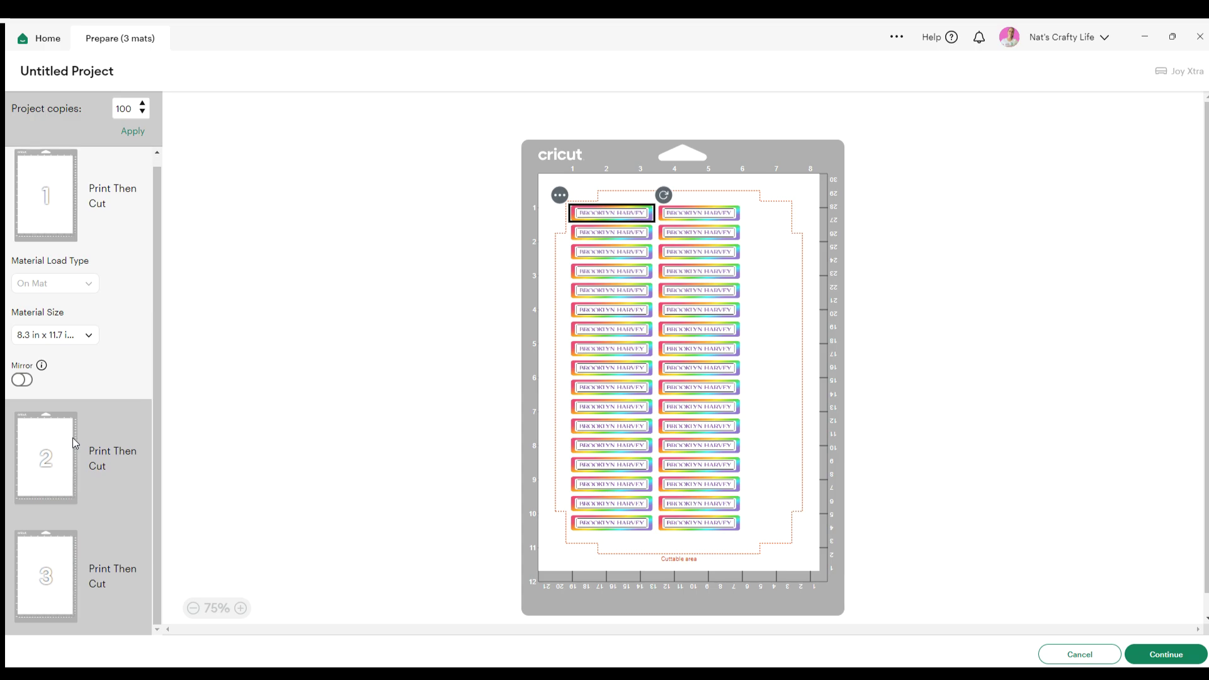
{"action": "left_click", "coordinate": [50, 461]}
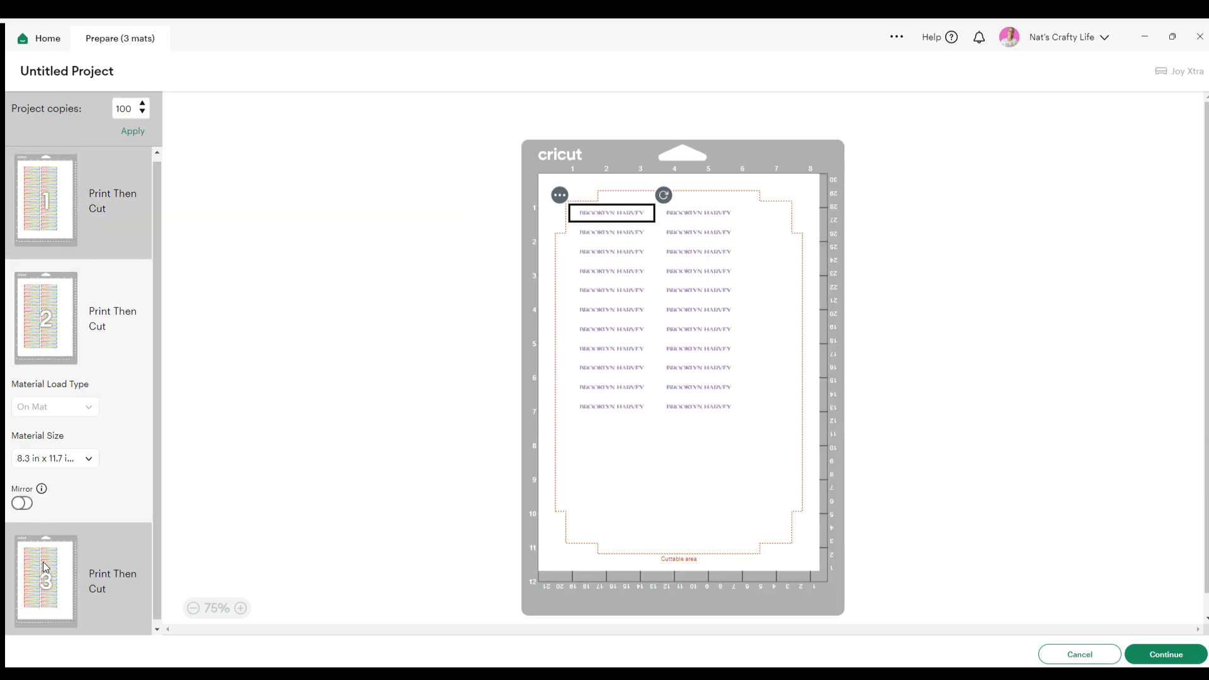
{"action": "left_click", "coordinate": [43, 562]}
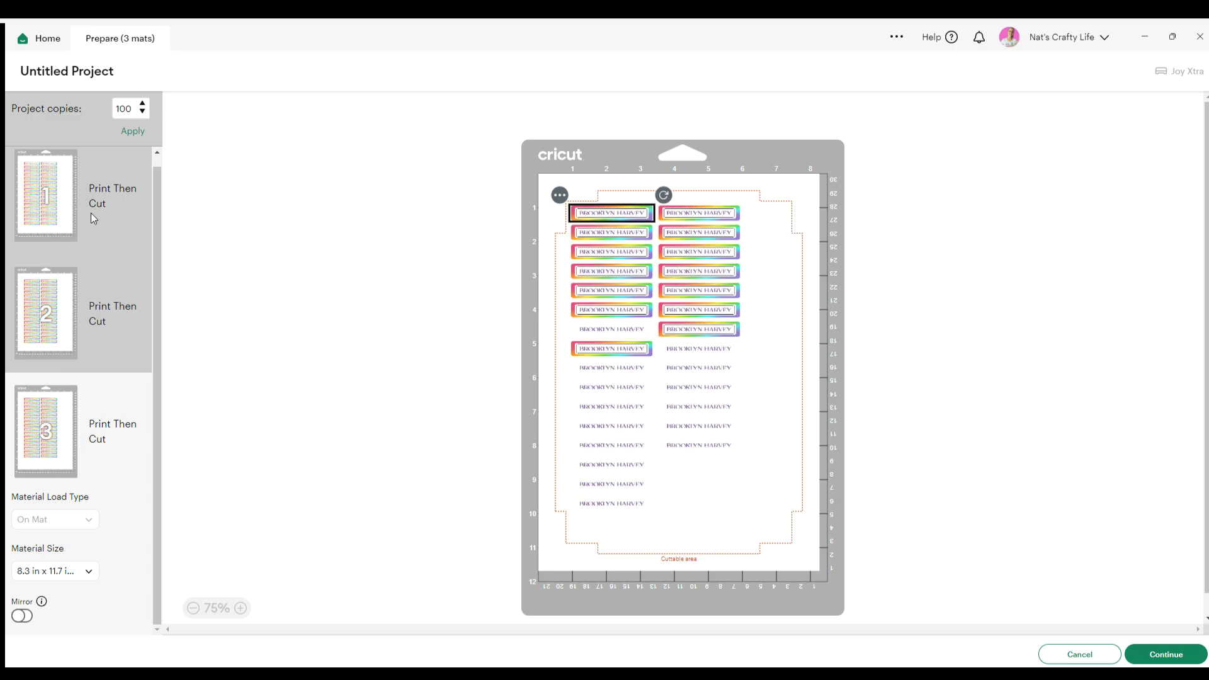
{"action": "left_click_drag", "start_coordinate": [754, 523], "coordinate": [773, 499]}
{"action": "left_click_drag", "start_coordinate": [762, 435], "coordinate": [777, 260]}
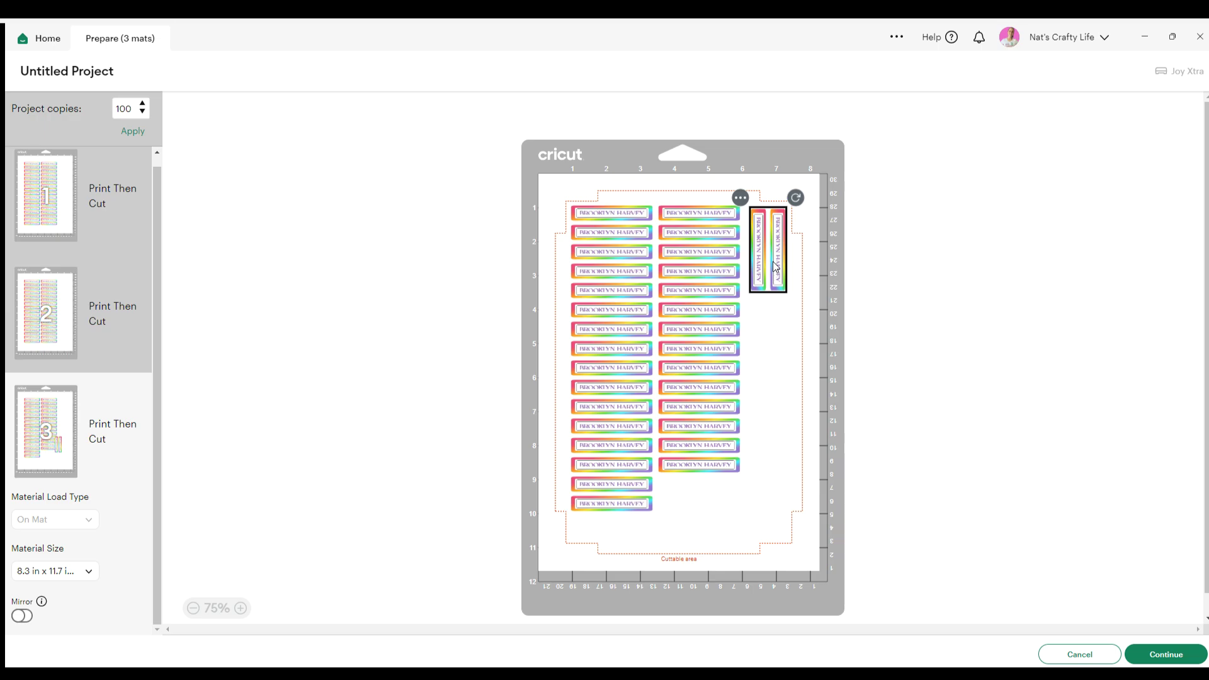
{"action": "left_click", "coordinate": [738, 196]}
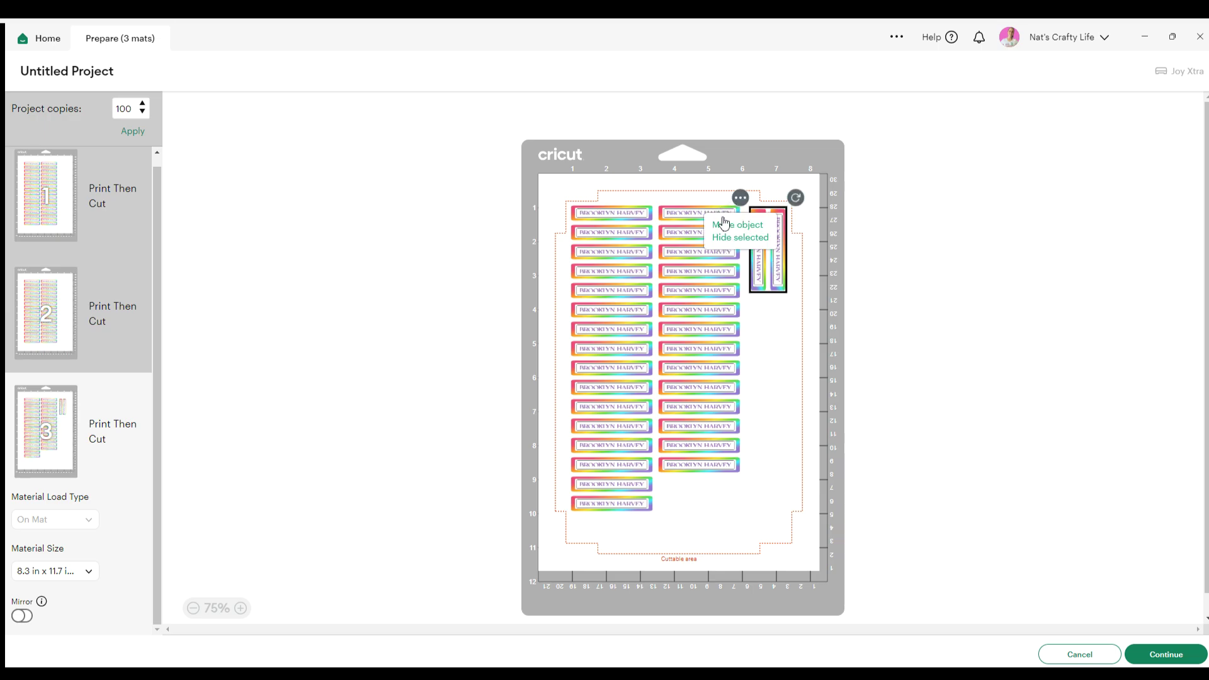
{"action": "left_click", "coordinate": [737, 225]}
{"action": "left_click", "coordinate": [473, 197]}
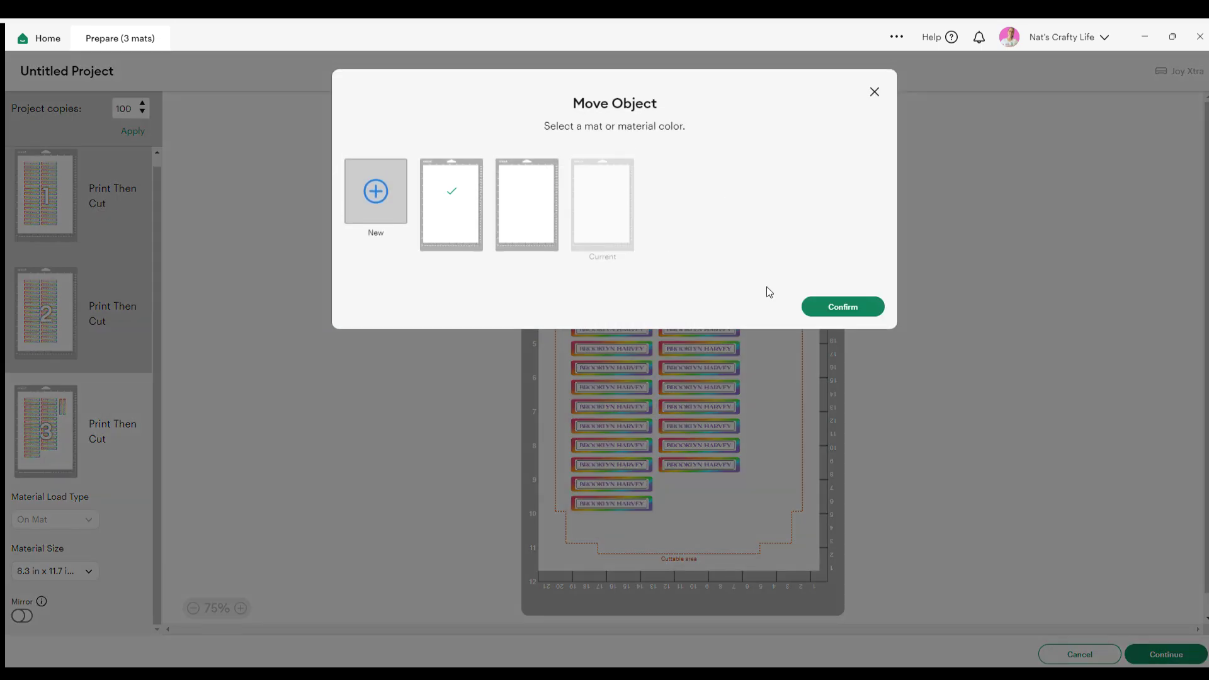
{"action": "left_click", "coordinate": [847, 307]}
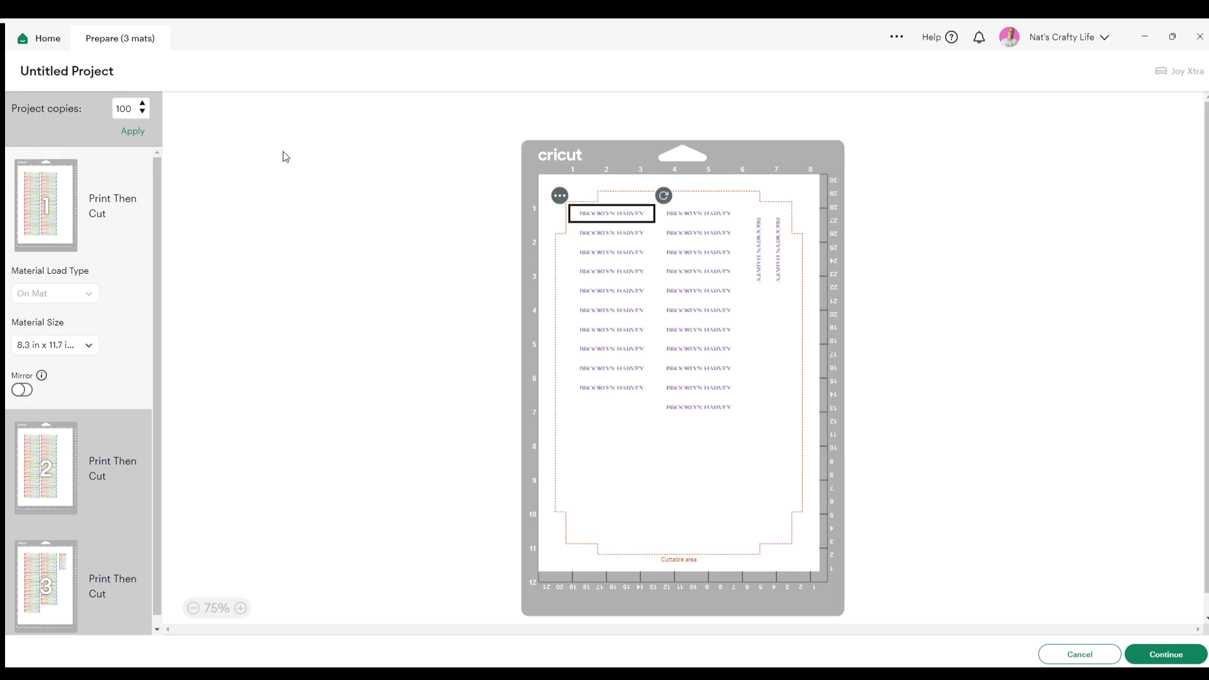
Rotate three more labels on mat 3 to vertical and move them to mat 1
{"action": "left_click", "coordinate": [34, 591]}
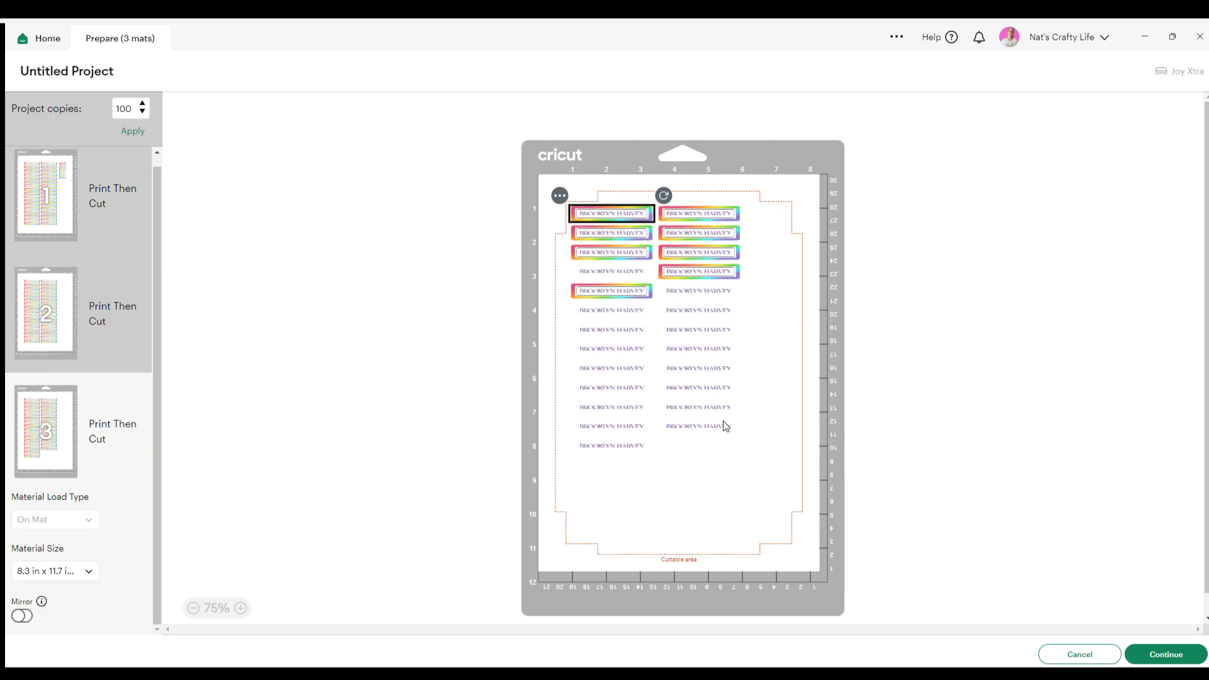
{"action": "mouse_move", "coordinate": [755, 497]}
{"action": "left_mouse_down"}
{"action": "mouse_move", "coordinate": [699, 422]}
{"action": "mouse_move", "coordinate": [735, 497]}
{"action": "left_mouse_up"}
{"action": "left_click_drag", "start_coordinate": [696, 458], "coordinate": [768, 365]}
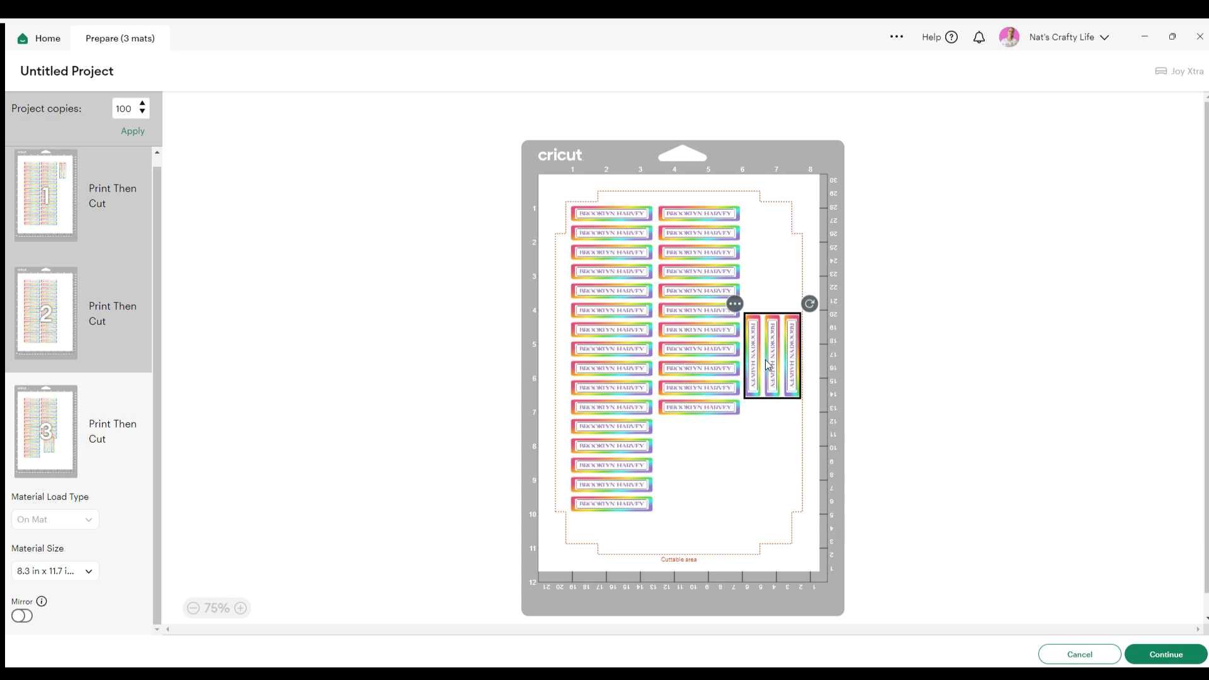
{"action": "left_click", "coordinate": [735, 305]}
{"action": "left_click", "coordinate": [715, 330]}
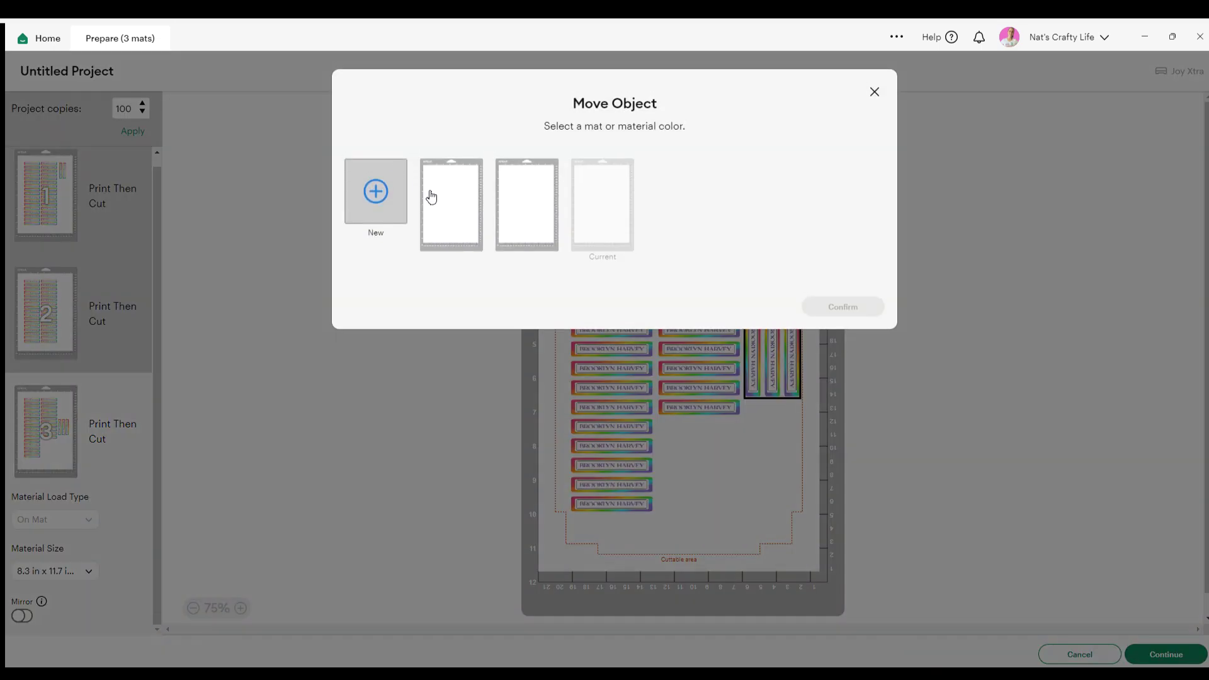
{"action": "left_click", "coordinate": [430, 195]}
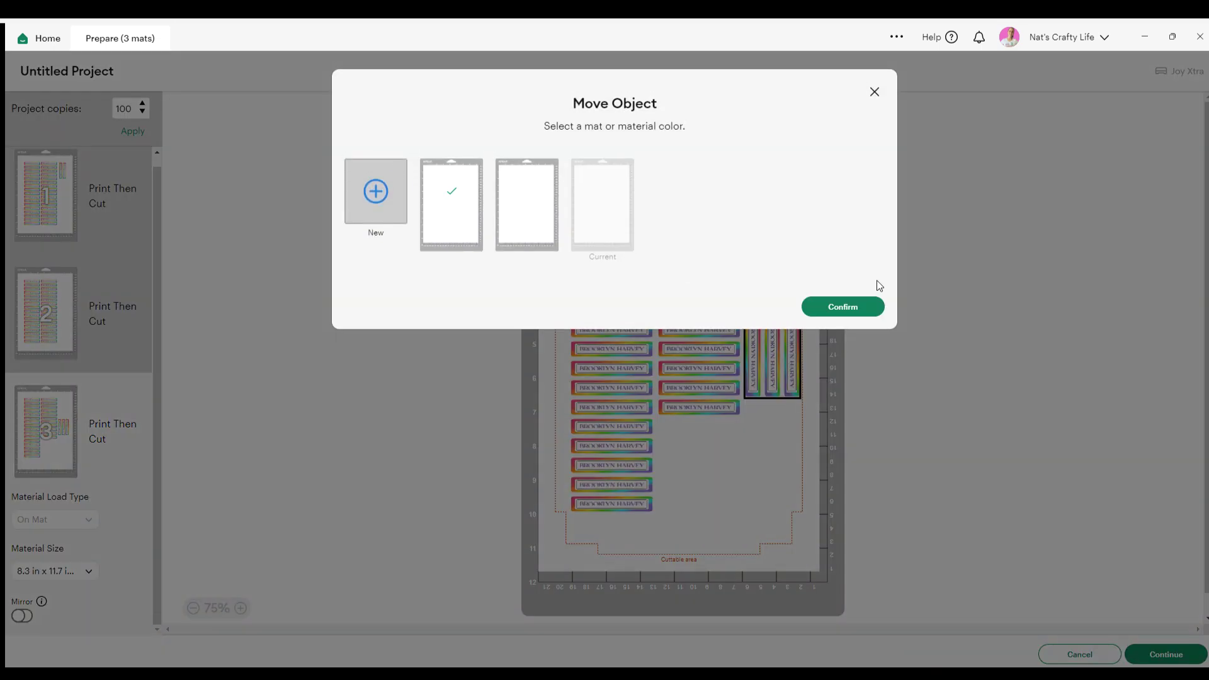
{"action": "left_click", "coordinate": [861, 307]}
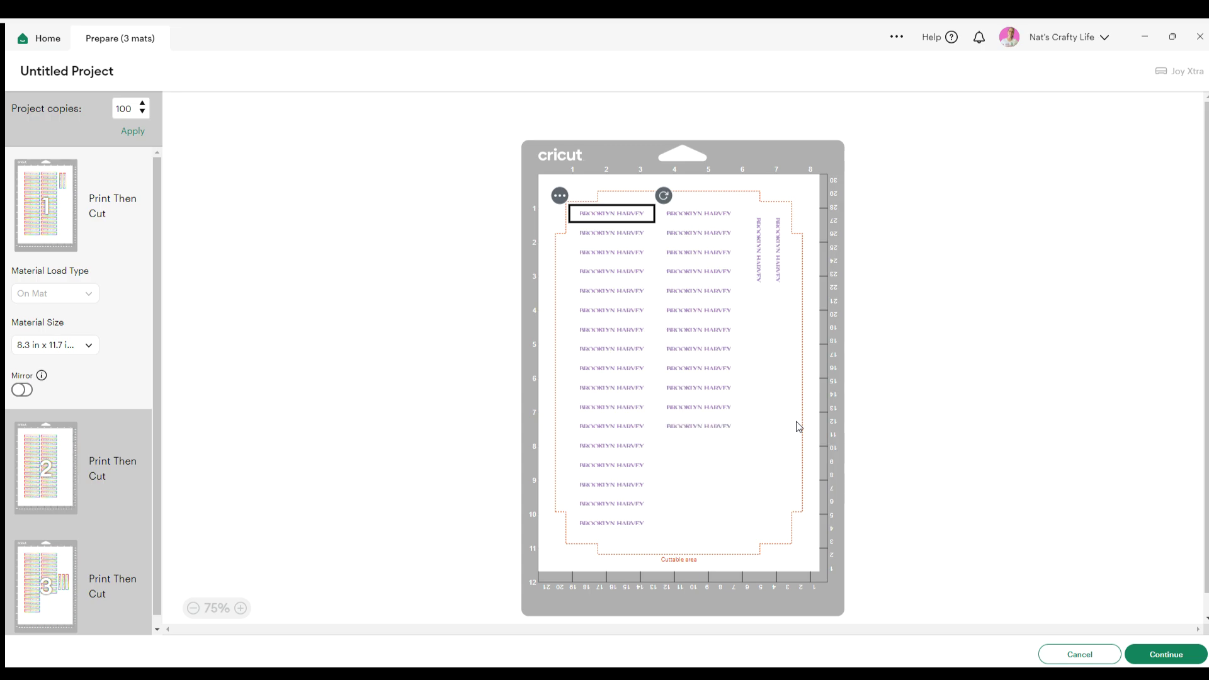
Arrange the three new vertical labels below the first two on mat 1's right edge
{"action": "left_click_drag", "start_coordinate": [796, 422], "coordinate": [762, 354]}
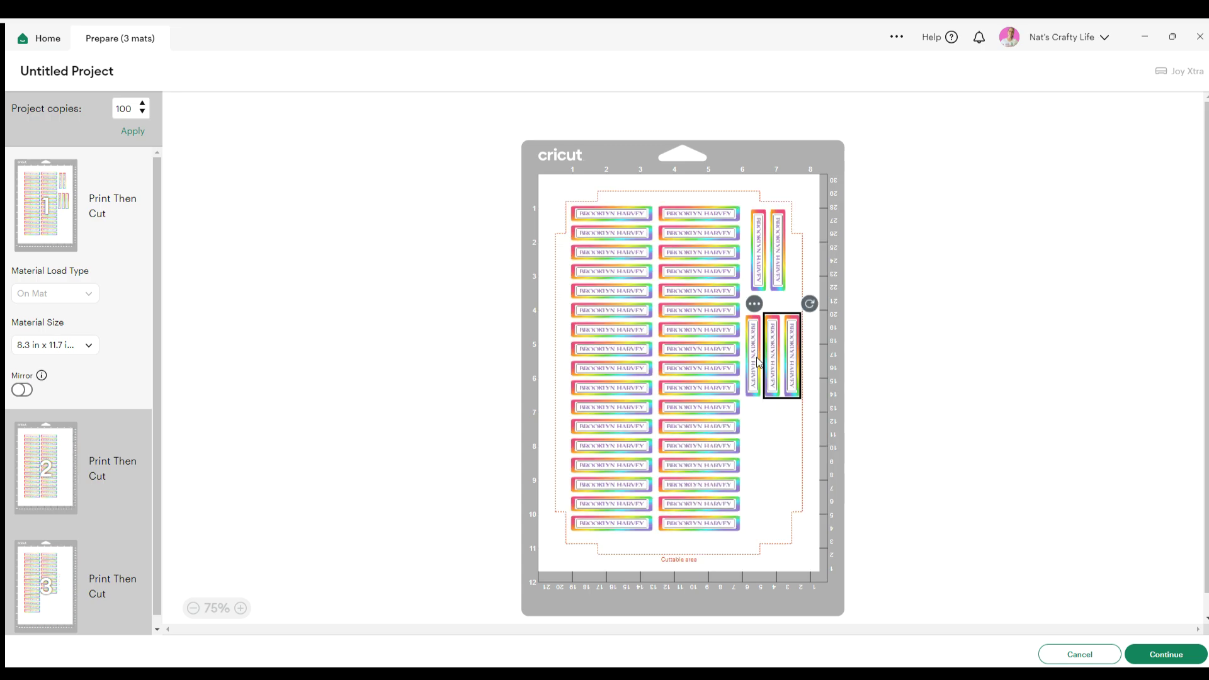
{"action": "left_click_drag", "start_coordinate": [801, 436], "coordinate": [752, 332]}
{"action": "left_click", "coordinate": [781, 411]}
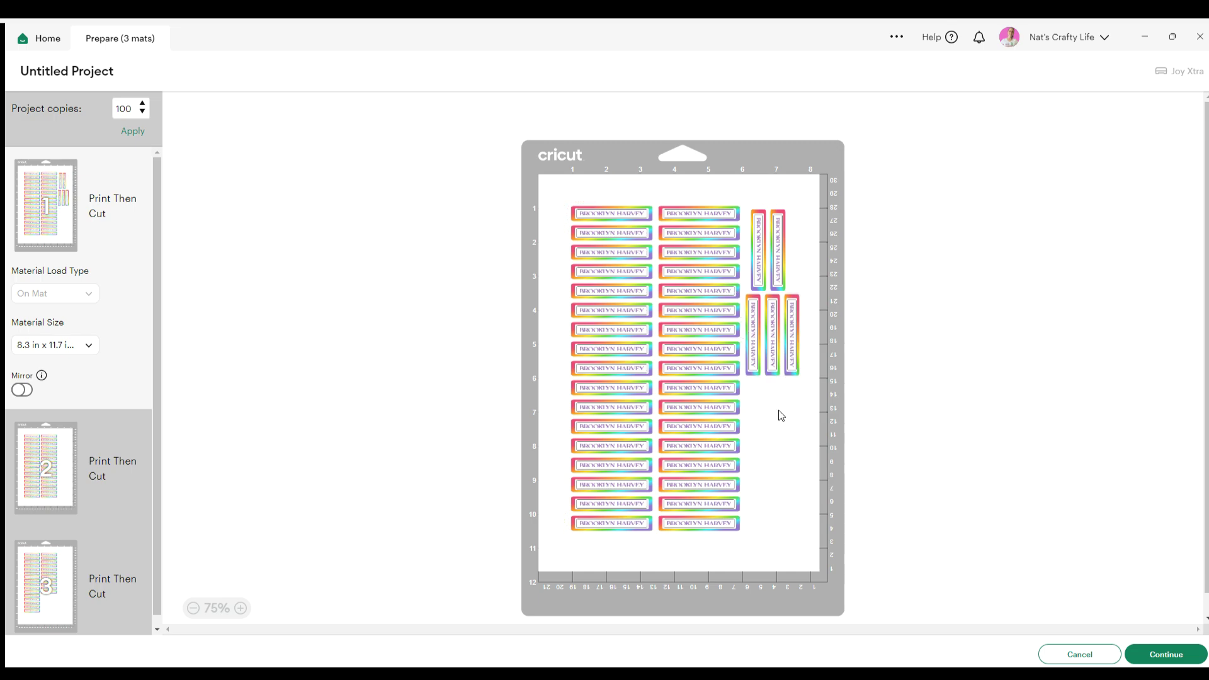
{"action": "left_click_drag", "start_coordinate": [799, 433], "coordinate": [754, 333]}
{"action": "left_click", "coordinate": [764, 402]}
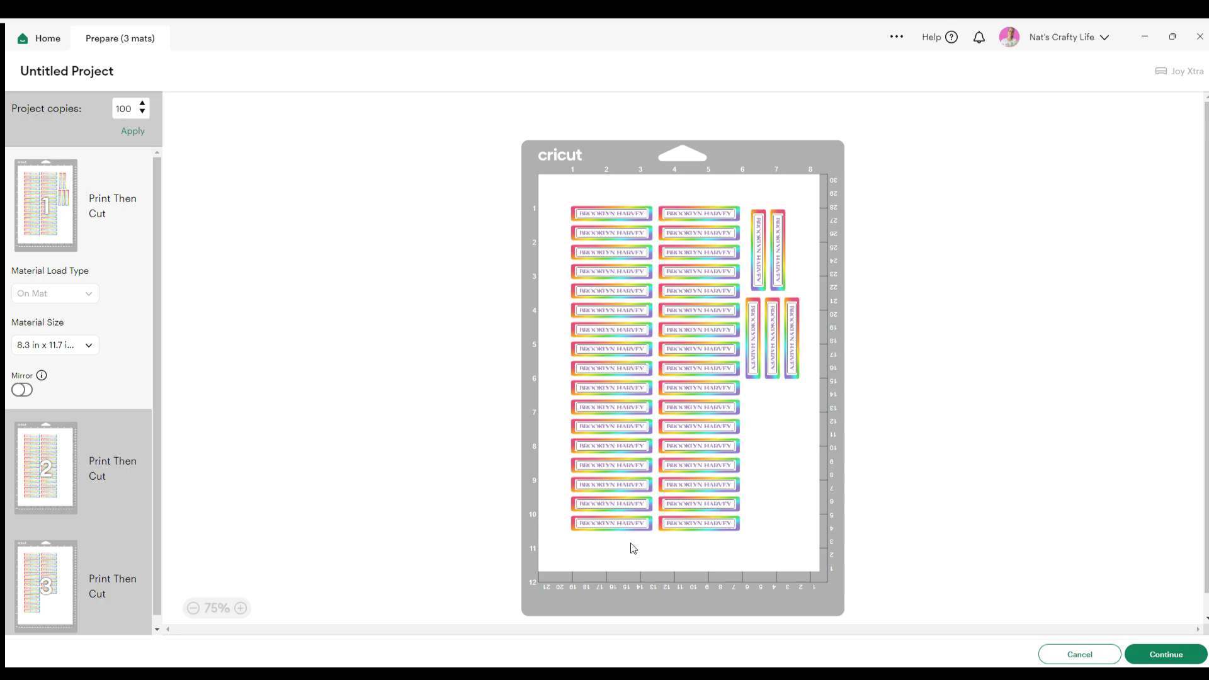
{"action": "left_click", "coordinate": [791, 366]}
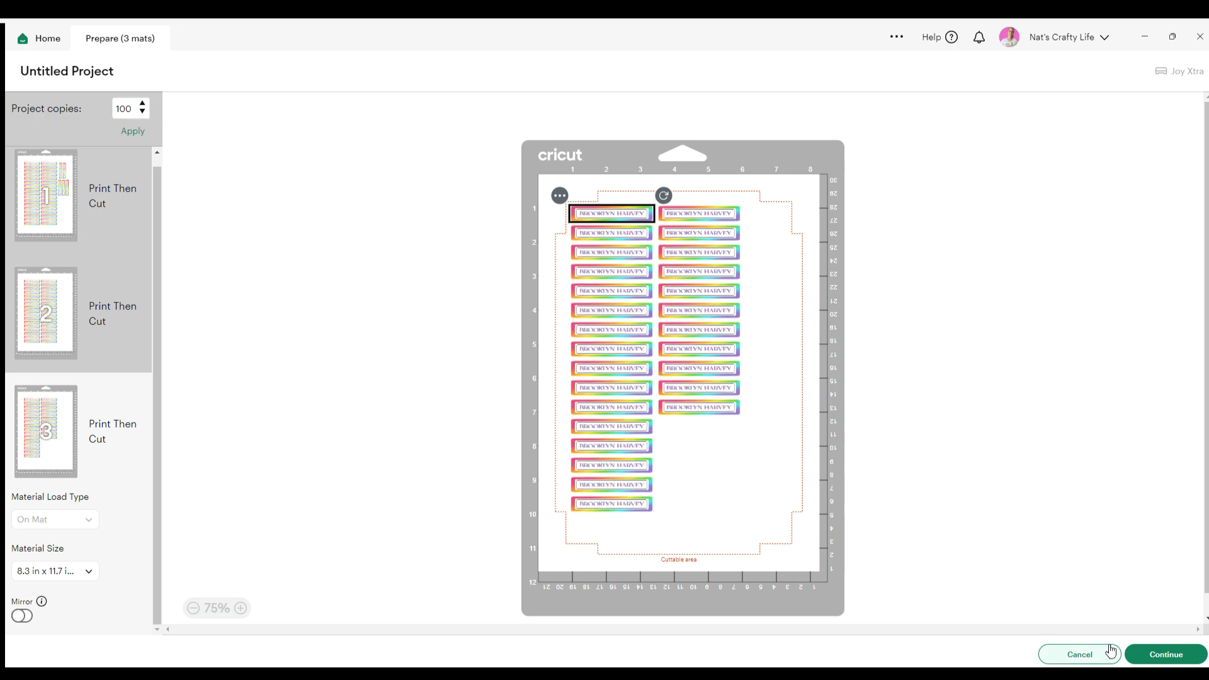
{"action": "left_click", "coordinate": [72, 206]}
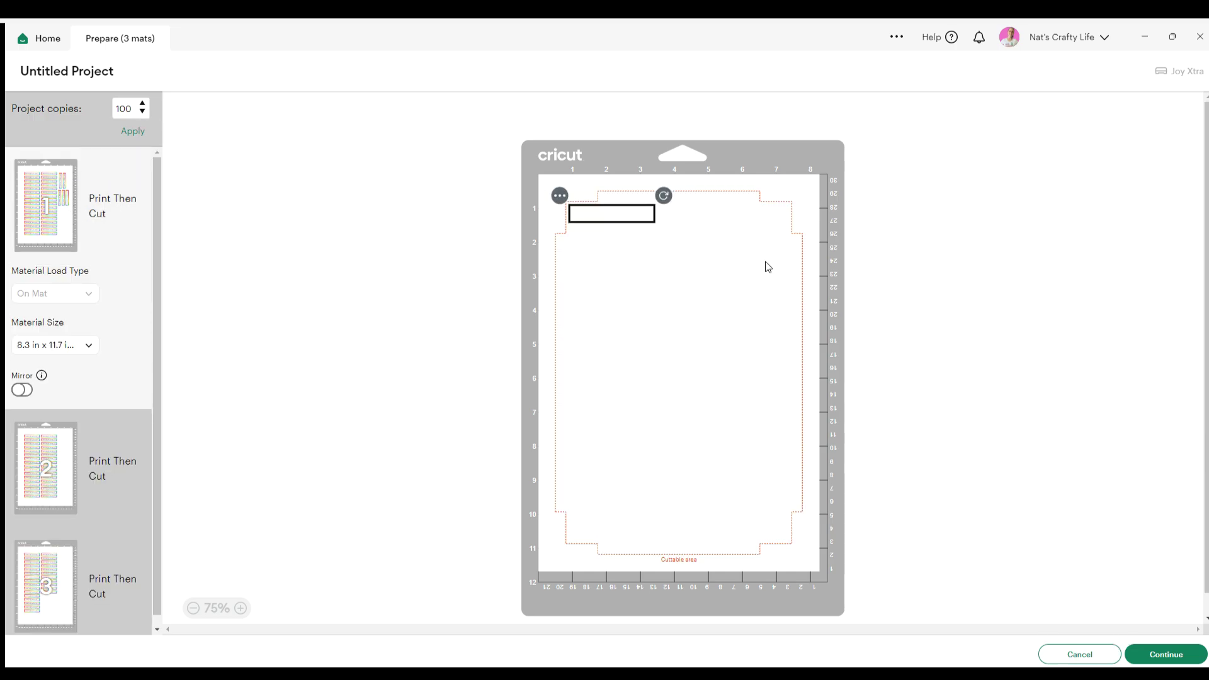
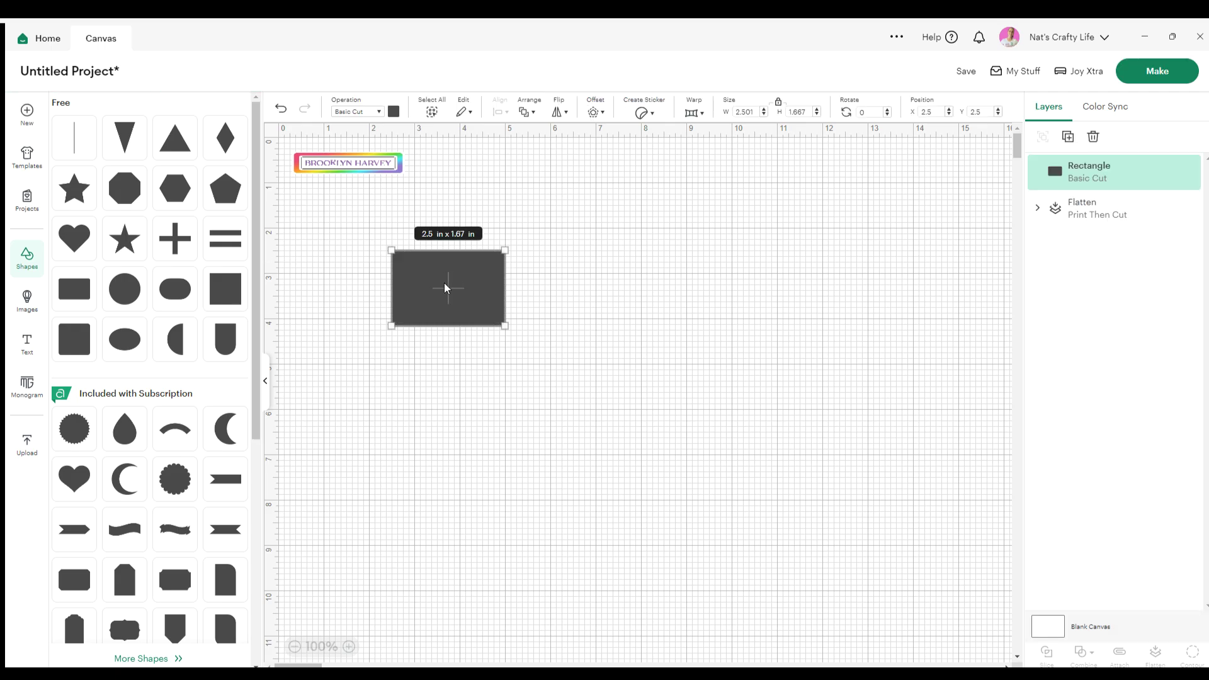
Colour the rectangle periwinkle lavender
{"action": "left_click", "coordinate": [266, 381]}
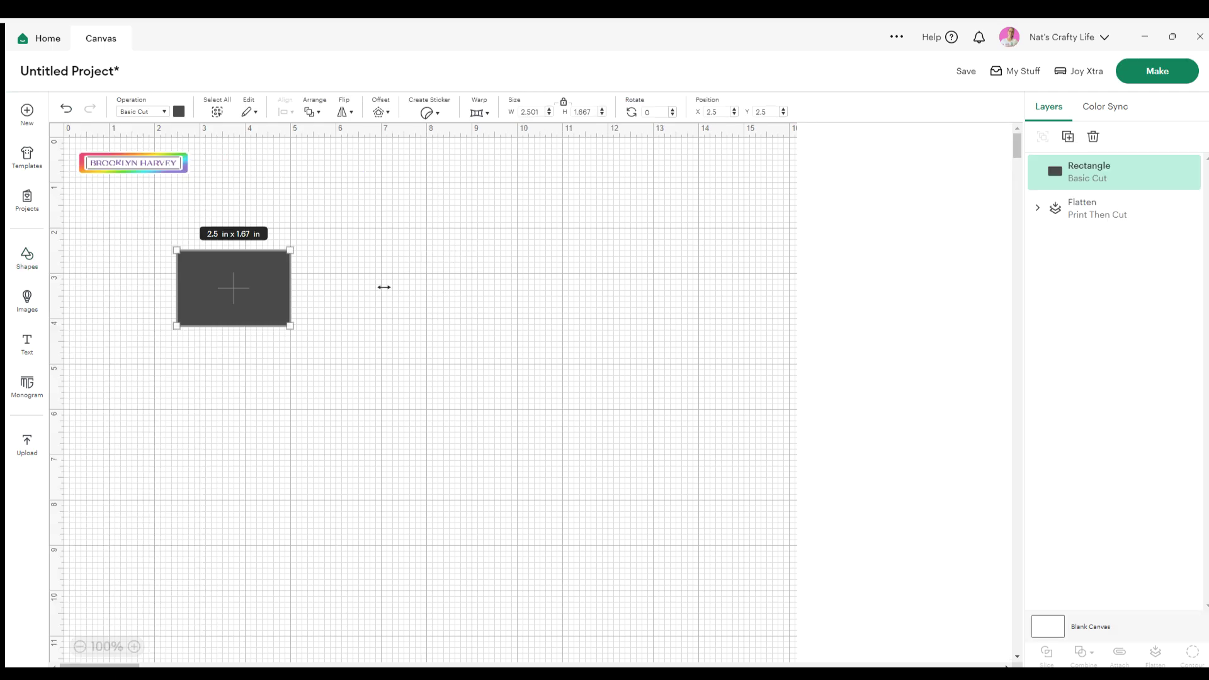
{"action": "left_click", "coordinate": [178, 112]}
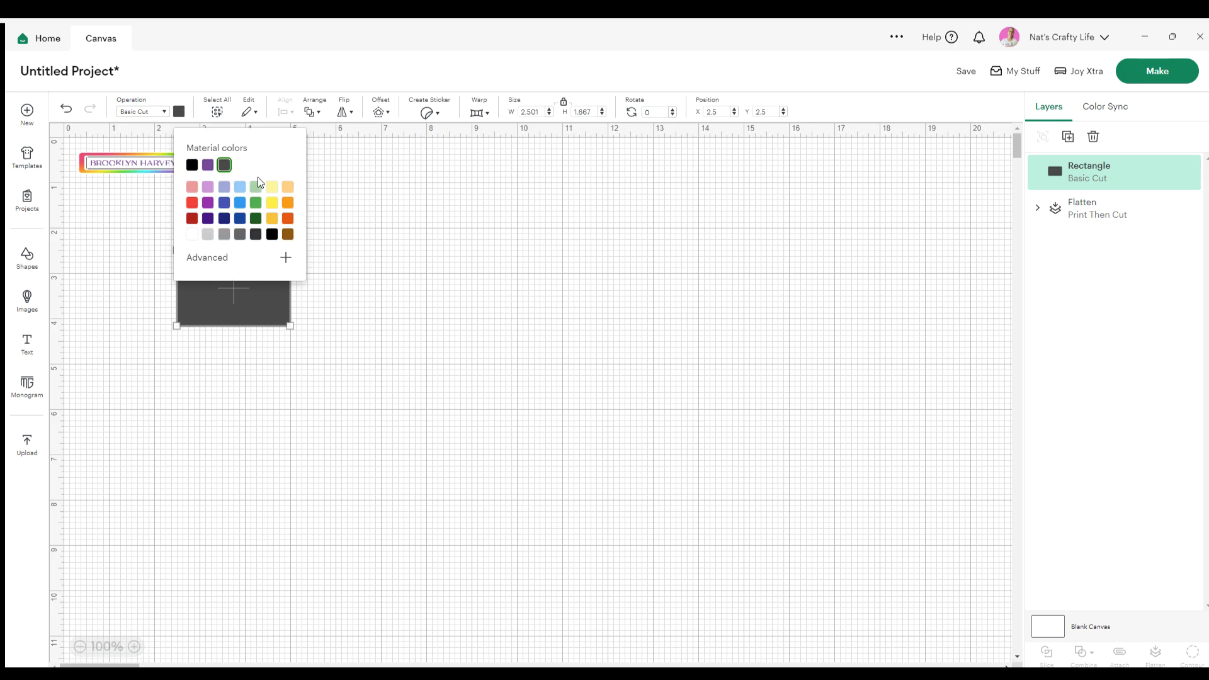
{"action": "left_click", "coordinate": [220, 188]}
{"action": "left_click", "coordinate": [257, 308]}
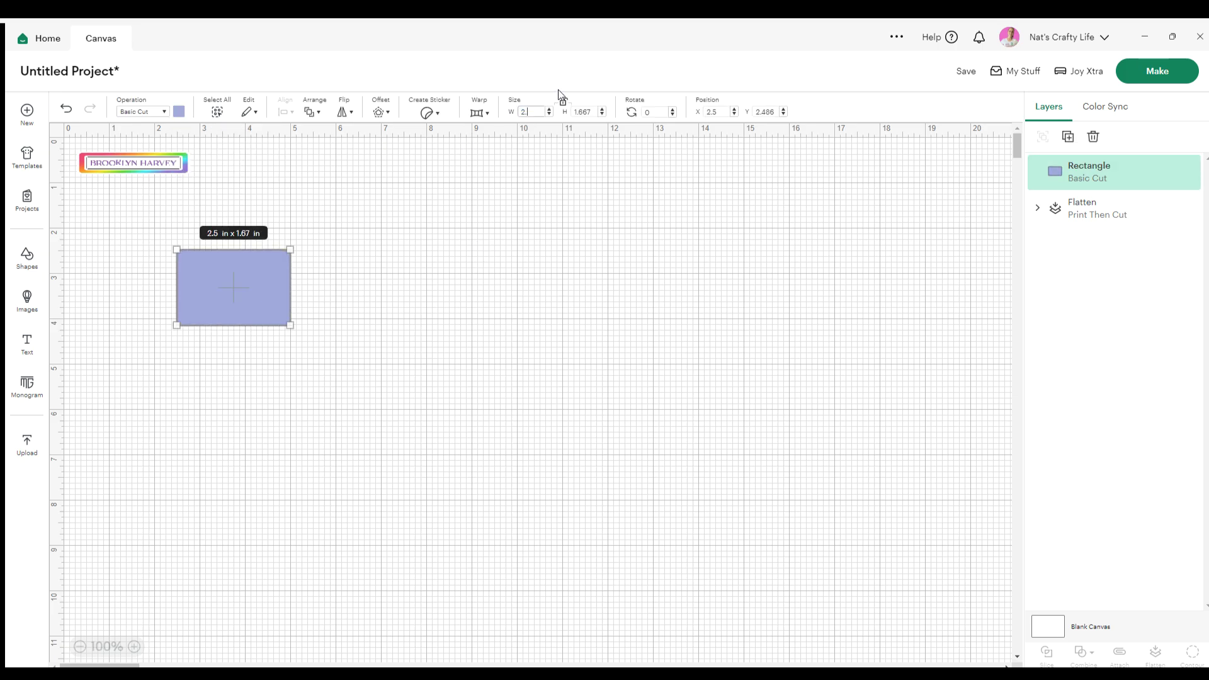
Set the rectangle's height to 0.5 in for a 2.5 x 0.5 in bar, then add a text box
{"action": "type", "text": "0.5"}
{"action": "key", "text": "Return"}
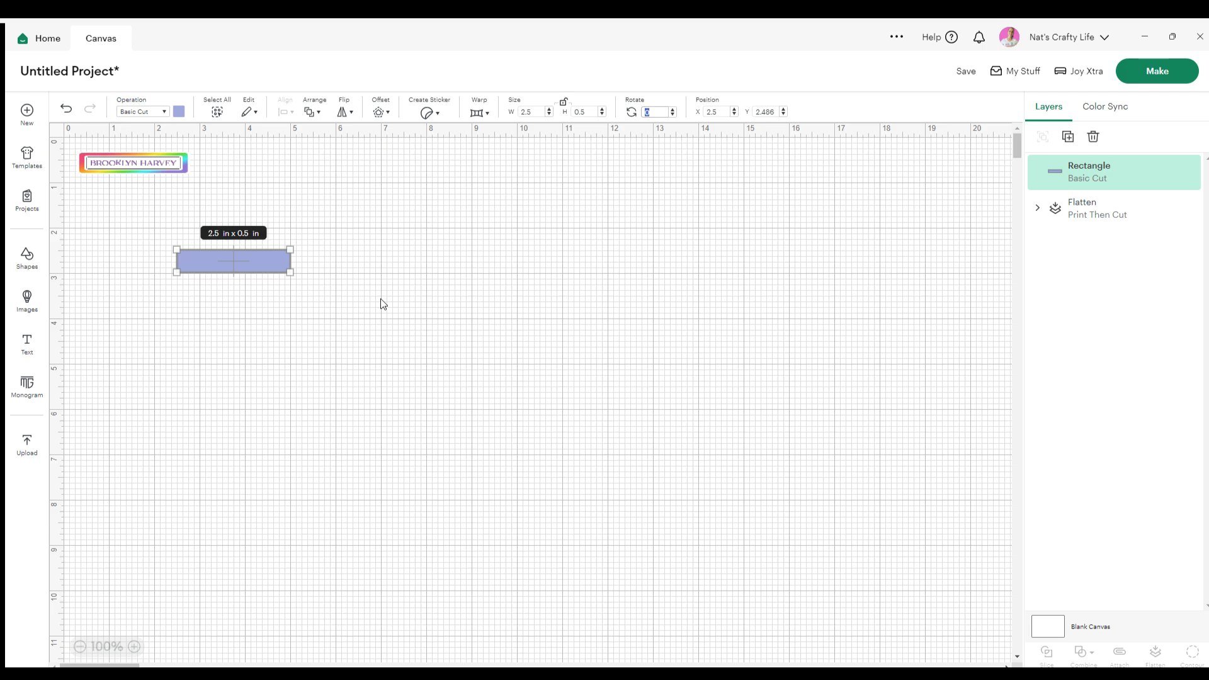
{"action": "left_click", "coordinate": [158, 232]}
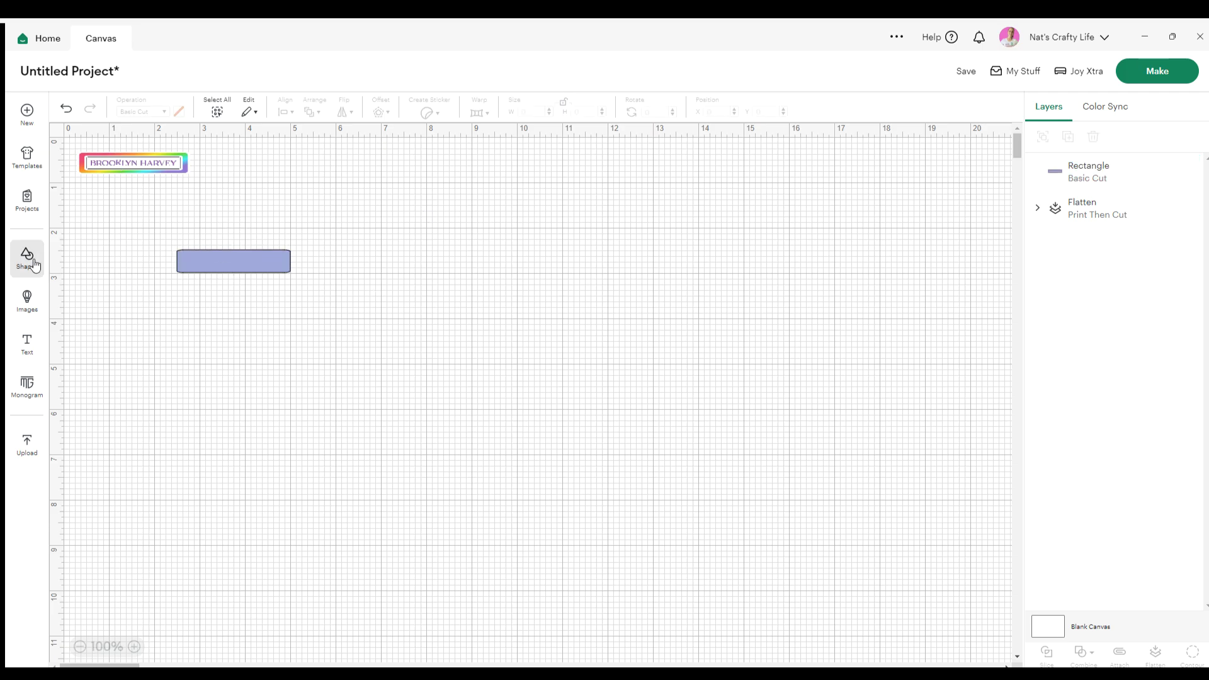
{"action": "left_click", "coordinate": [27, 343]}
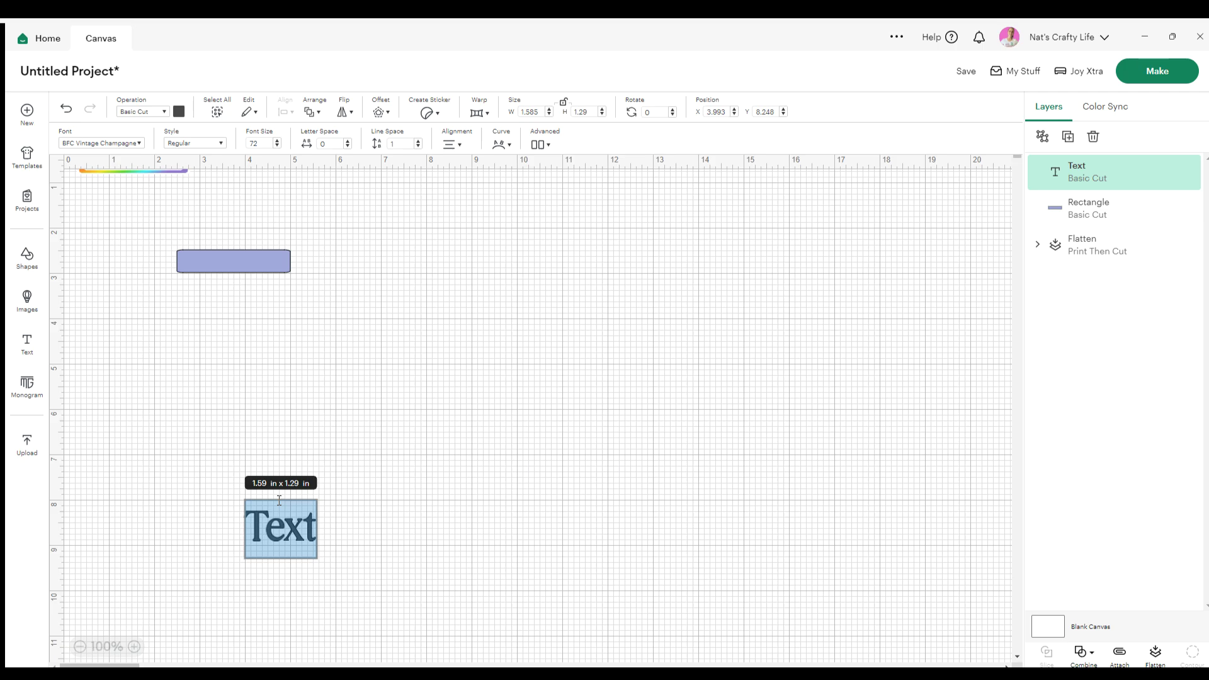
Type the person's full name in capital letters as the new text
{"action": "type", "text": "nata"}
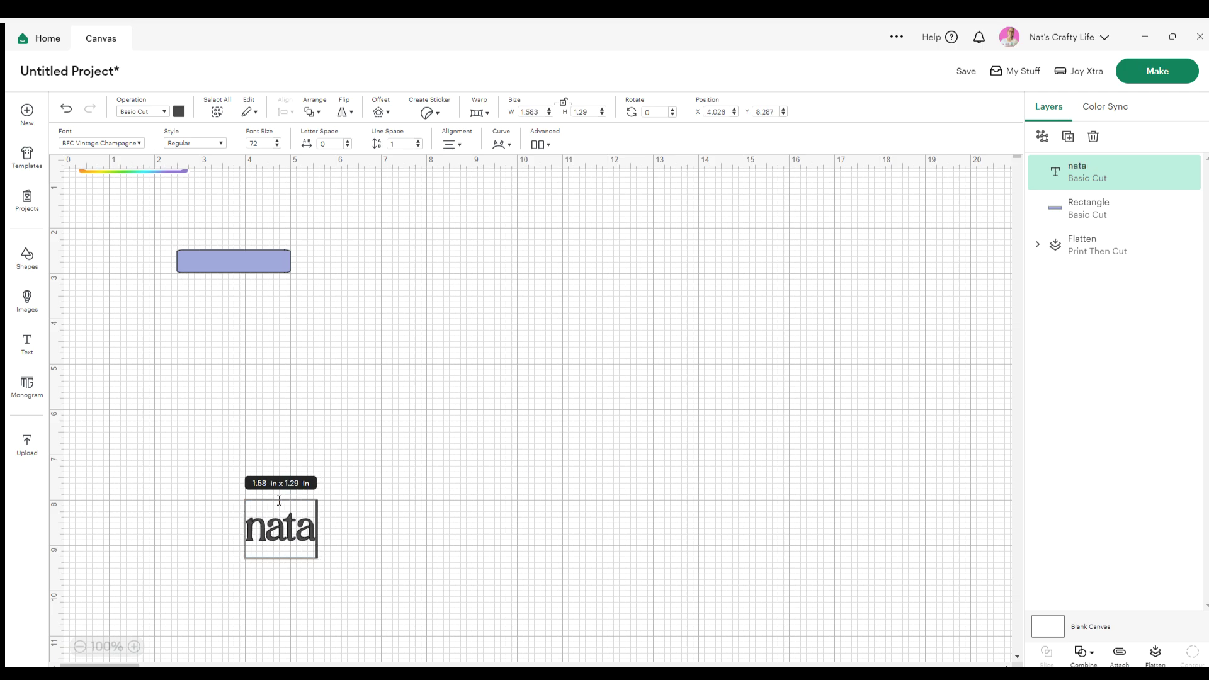
{"action": "key", "text": "BackSpace"}
{"action": "key", "text": "BackSpace"}
{"action": "key", "text": "BackSpace"}
{"action": "key", "text": "BackSpace"}
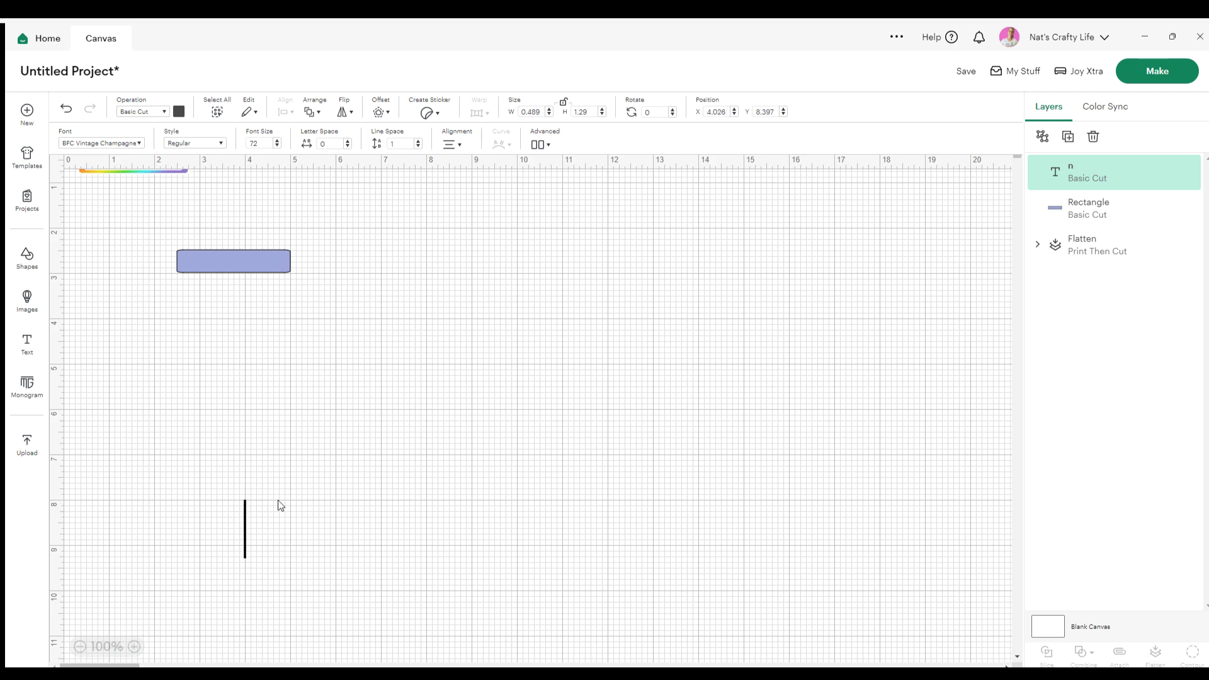
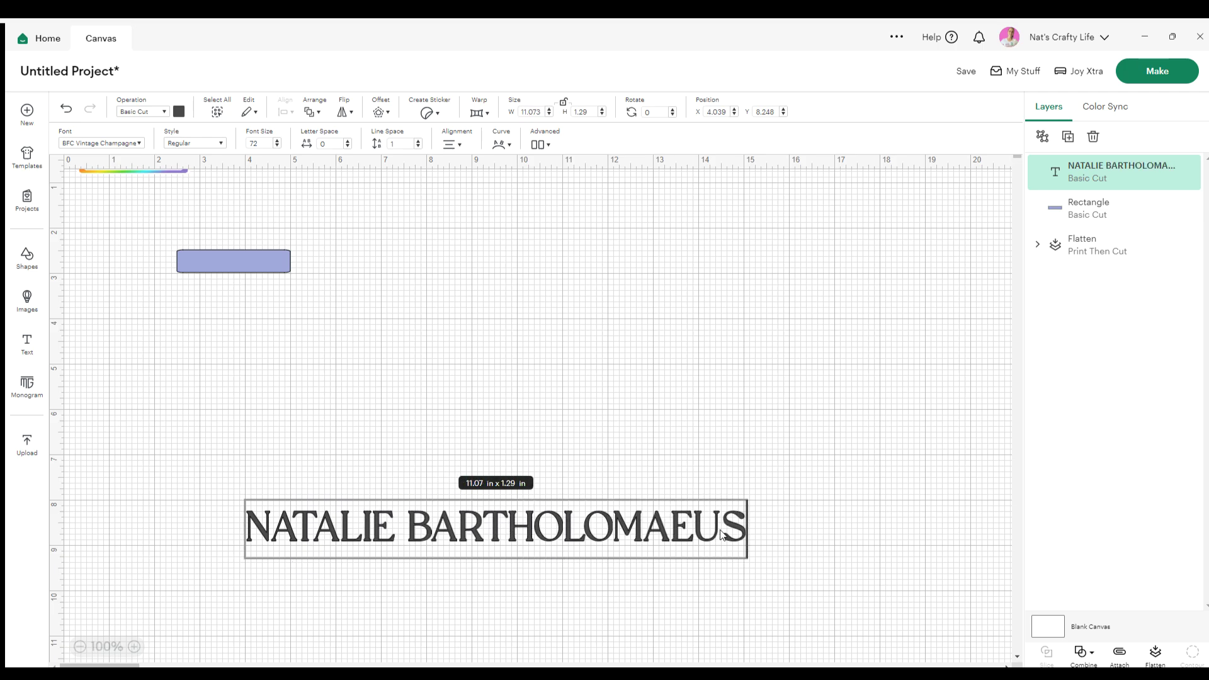
{"action": "left_click", "coordinate": [707, 528]}
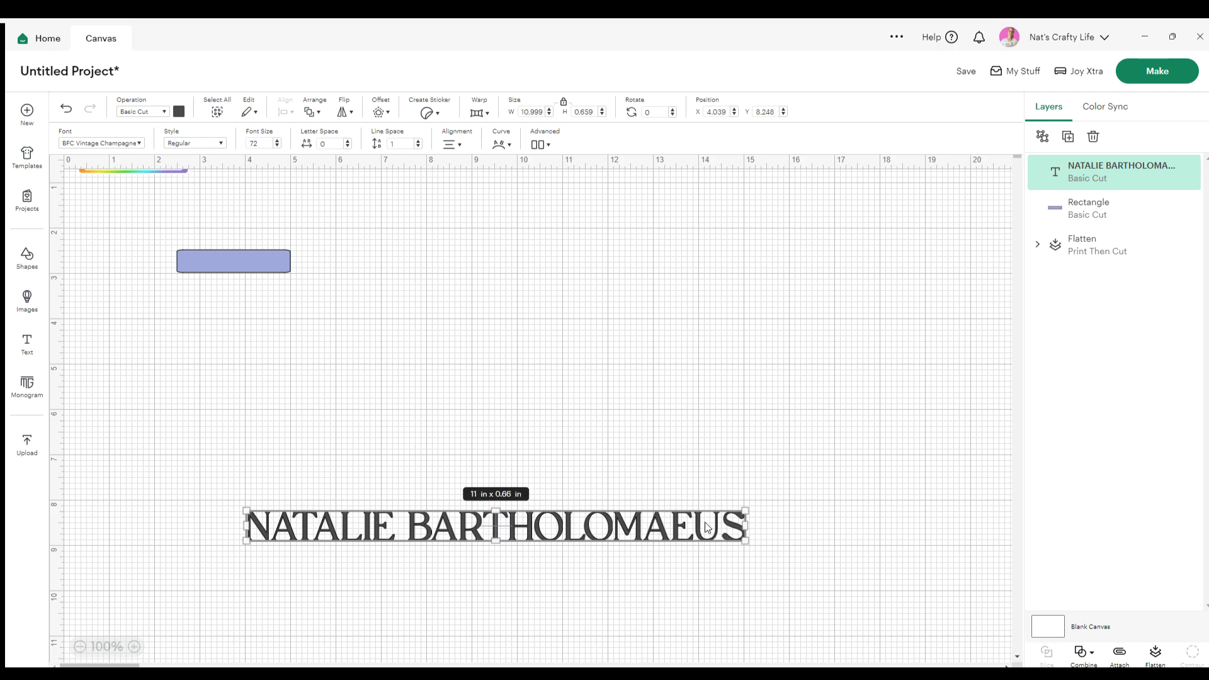
Shrink the name text and move it onto the lavender rectangle
{"action": "left_click_drag", "start_coordinate": [745, 540], "coordinate": [494, 525]}
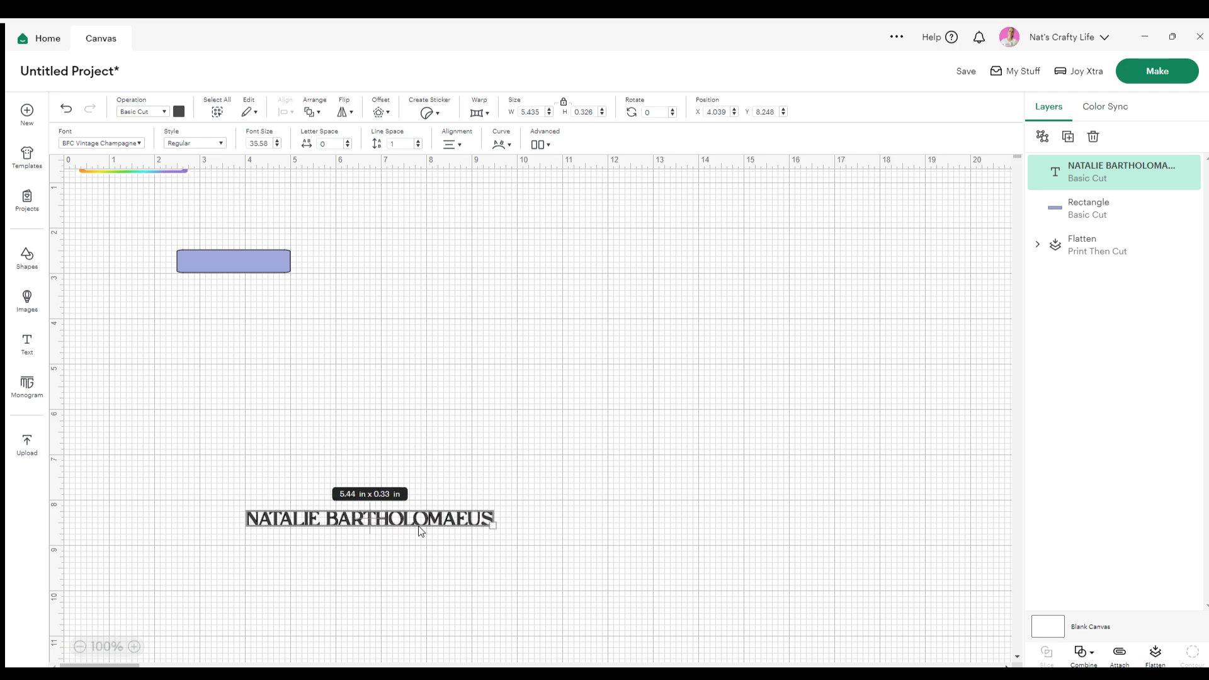
{"action": "left_click_drag", "start_coordinate": [409, 511], "coordinate": [328, 264]}
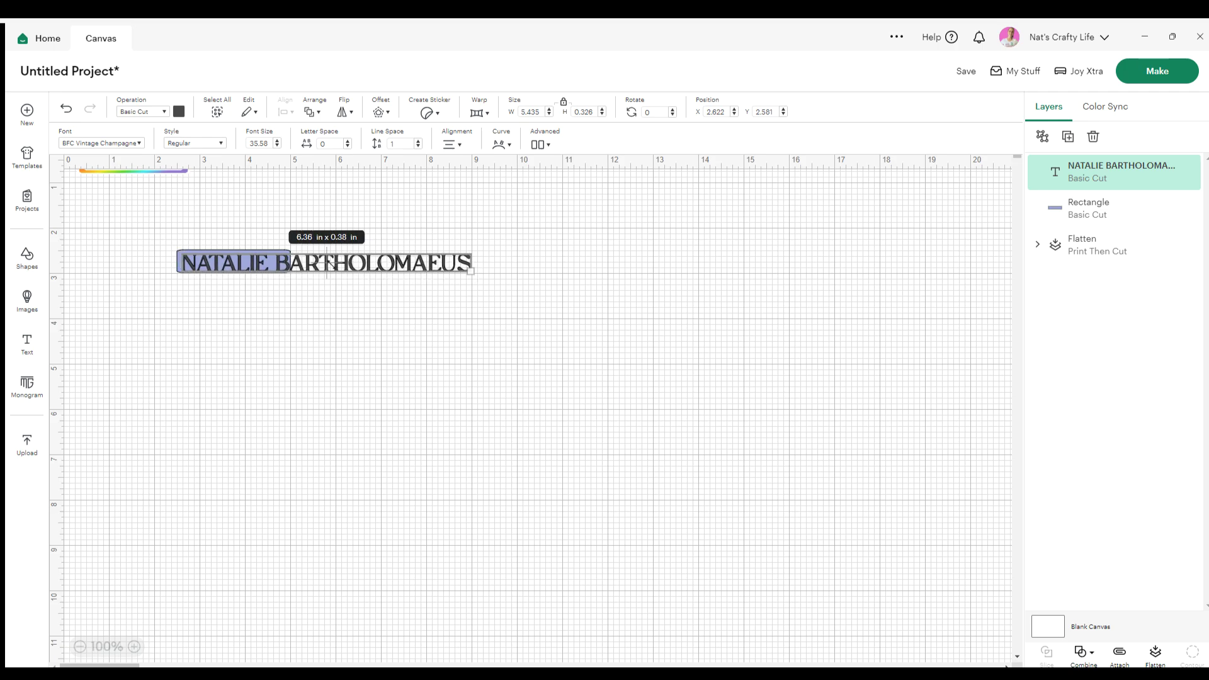
{"action": "left_click", "coordinate": [128, 140]}
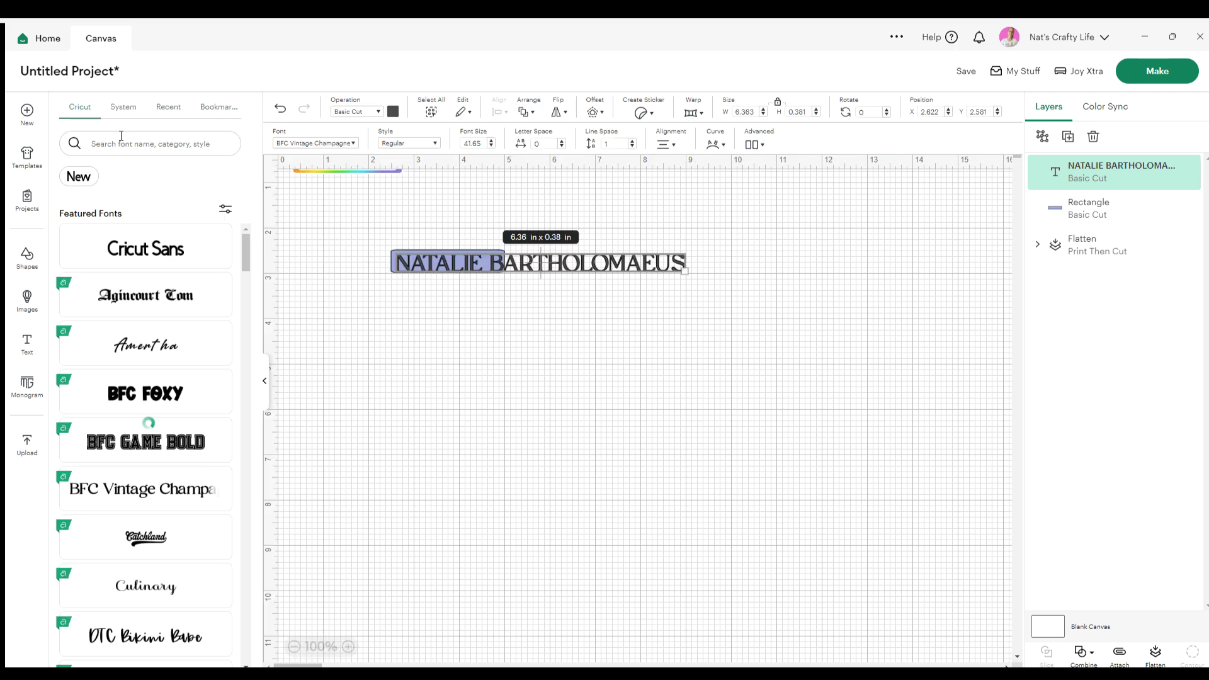
Switch the name to Amertha script in title case and shrink it to 2.33 x 0.28 in
{"action": "left_click", "coordinate": [120, 344]}
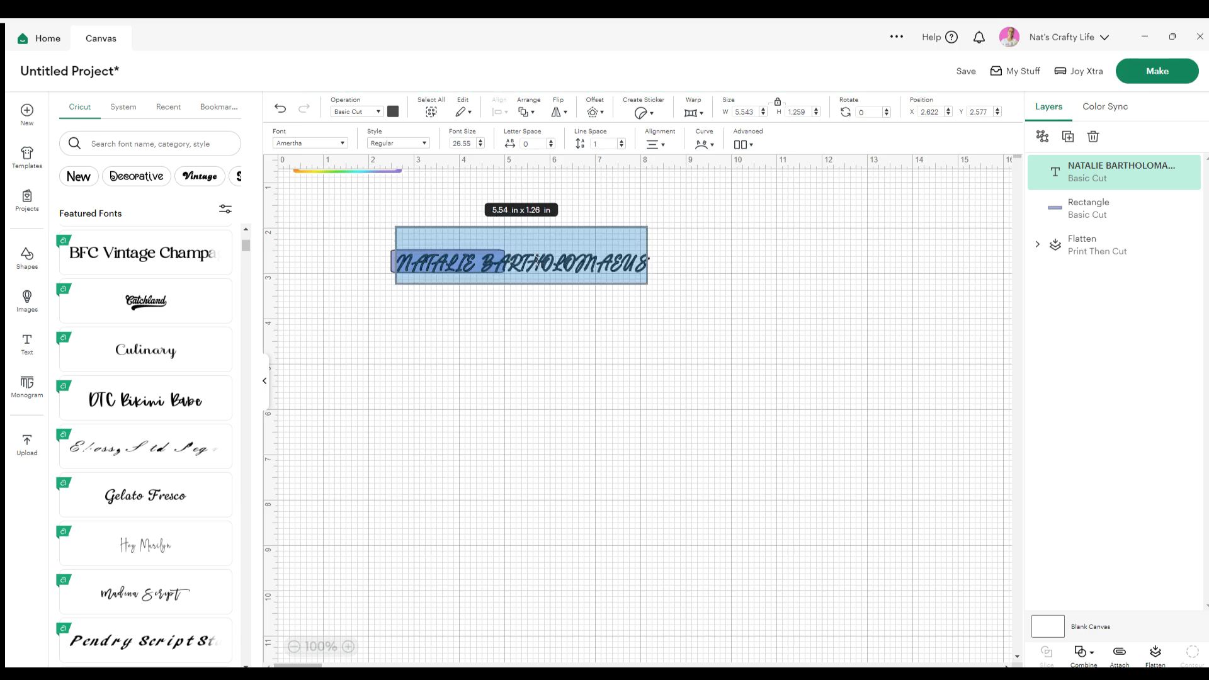
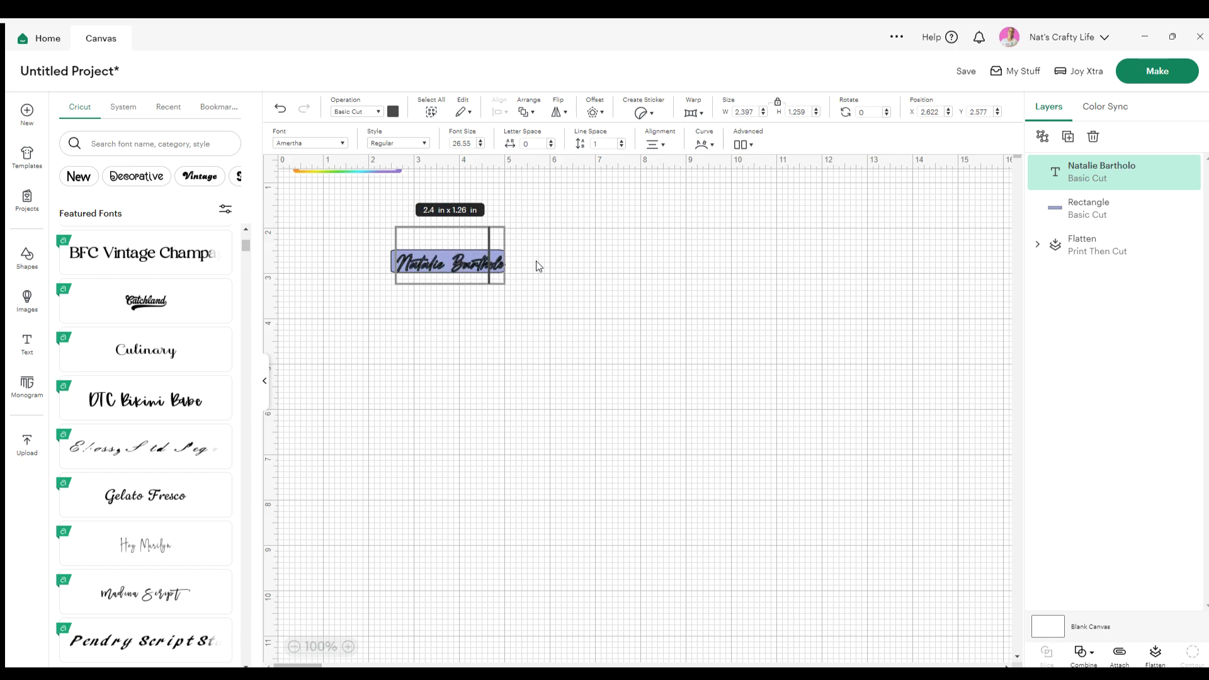
{"action": "left_click_drag", "start_coordinate": [544, 271], "coordinate": [502, 267]}
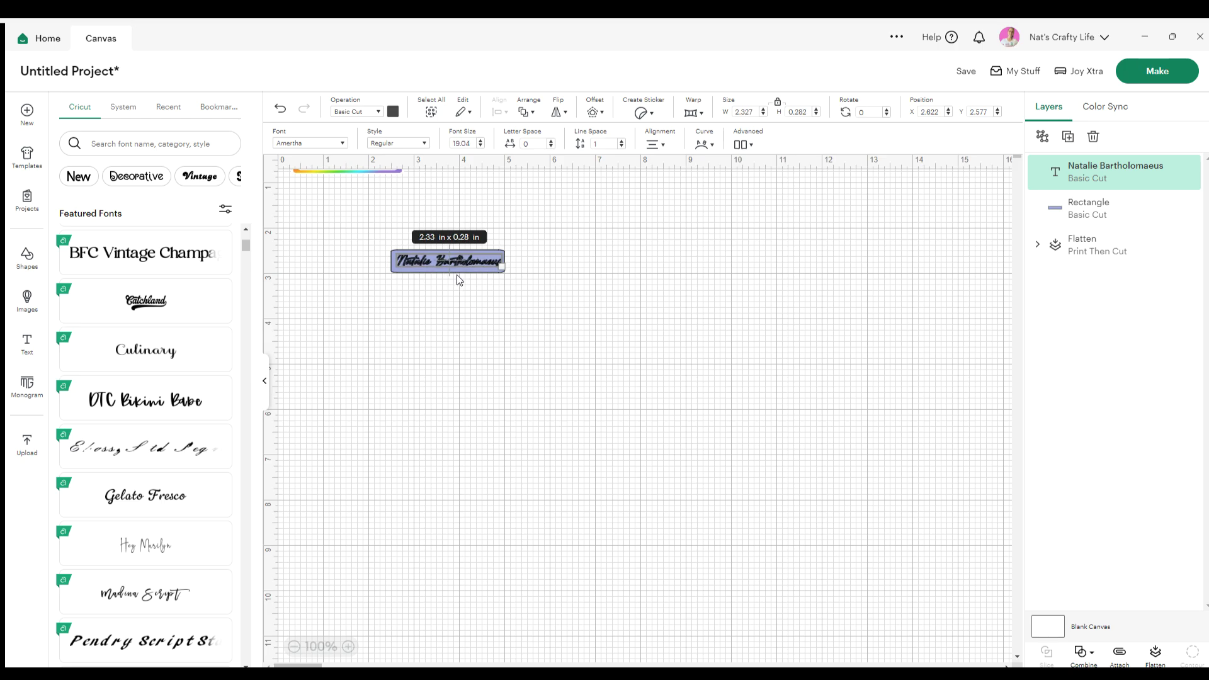
{"action": "left_click", "coordinate": [459, 280]}
Centre the name on the lavender rectangle with Align
{"action": "left_click_drag", "start_coordinate": [294, 313], "coordinate": [177, 226]}
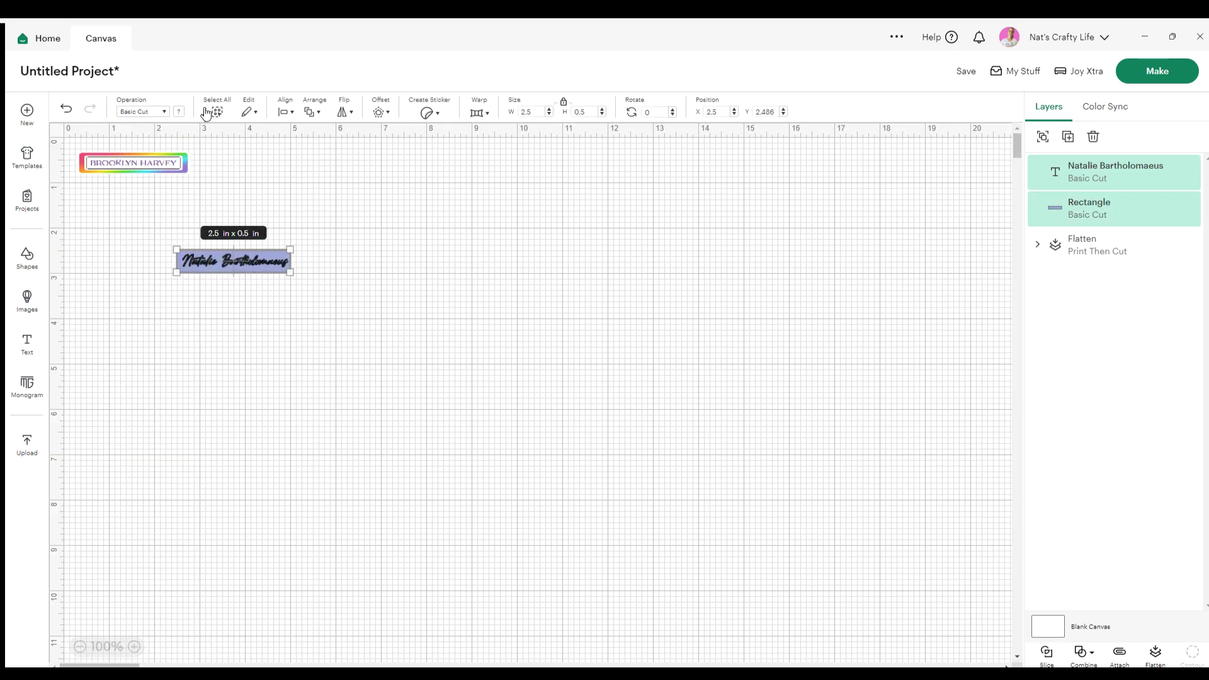
{"action": "left_click", "coordinate": [286, 110]}
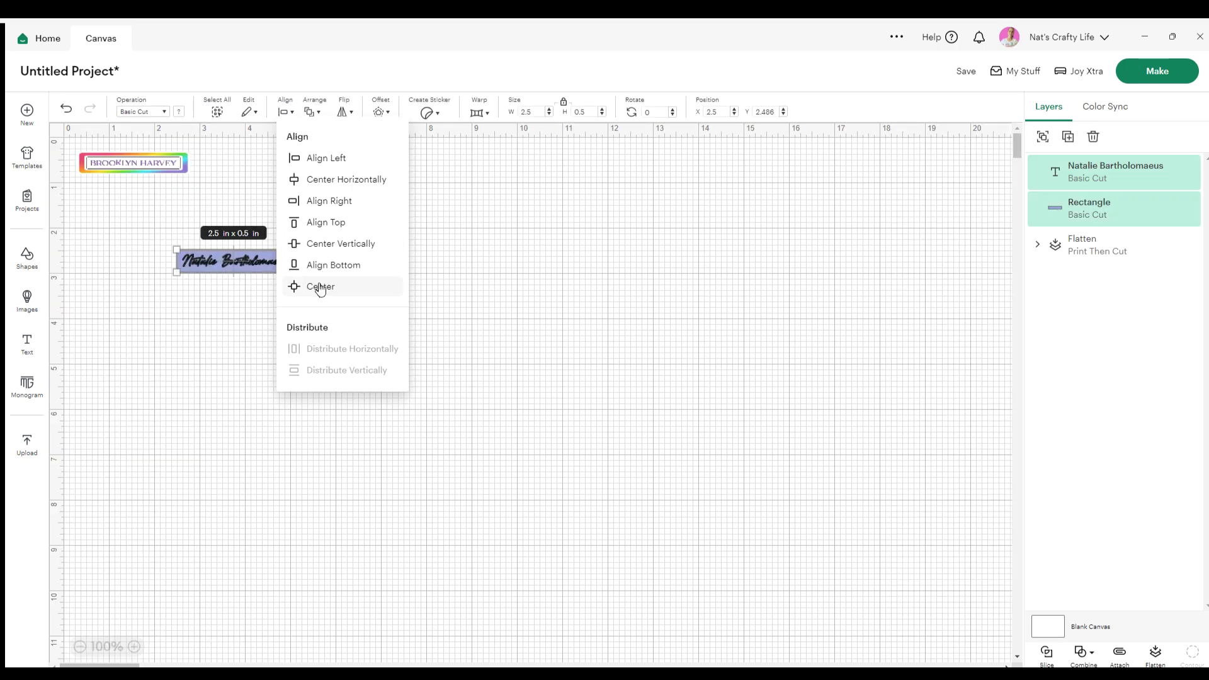
{"action": "left_click", "coordinate": [316, 286]}
{"action": "left_click", "coordinate": [315, 289]}
Make the script name text white
{"action": "left_click", "coordinate": [250, 261]}
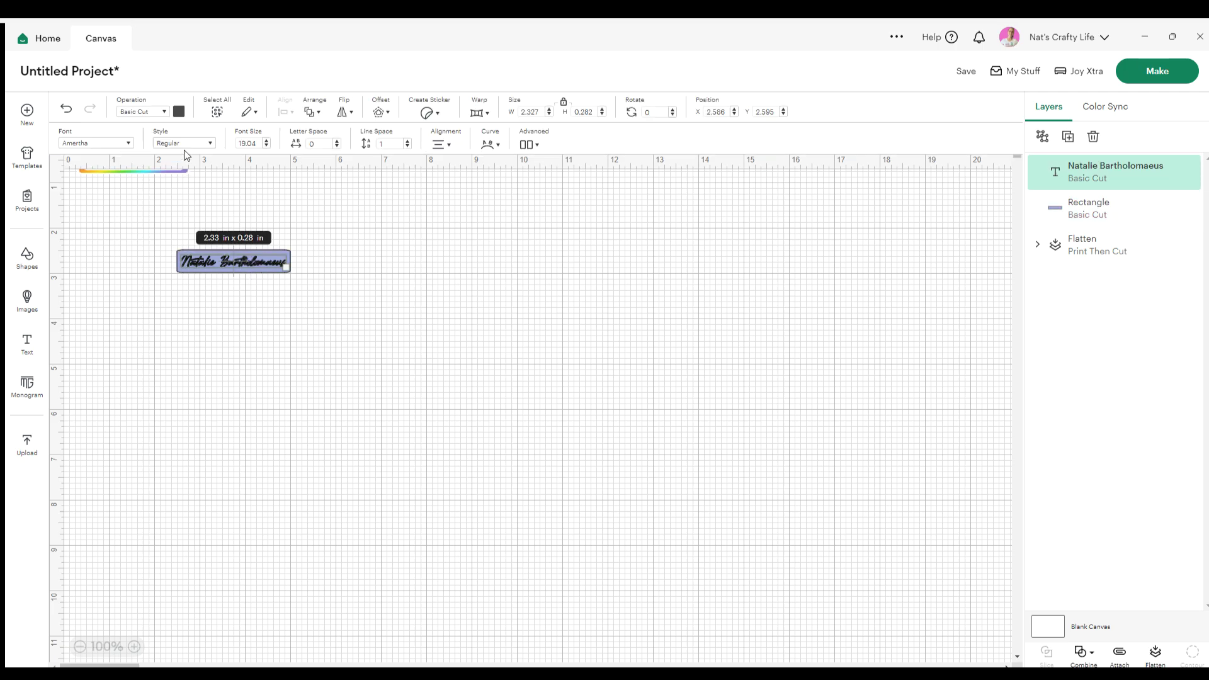
{"action": "left_click", "coordinate": [178, 111]}
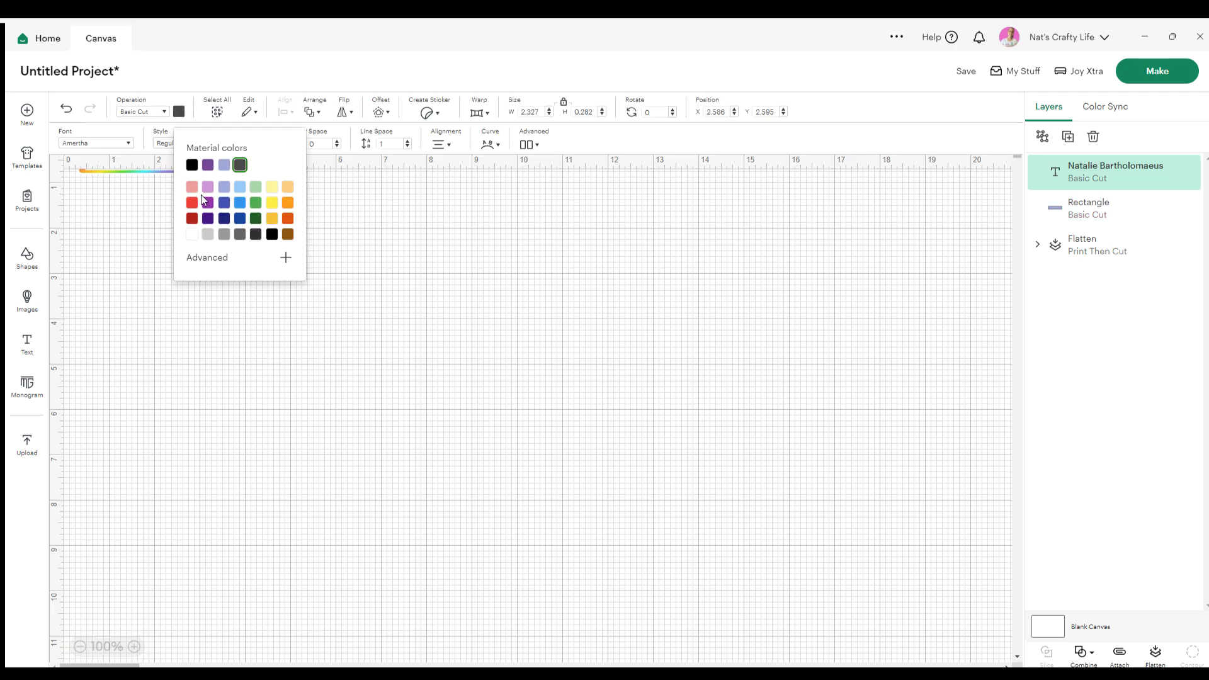
{"action": "left_click", "coordinate": [409, 274]}
Flatten the name and rectangle into one Print Then Cut layer, then zoom to 175%
{"action": "left_click_drag", "start_coordinate": [346, 342], "coordinate": [174, 233]}
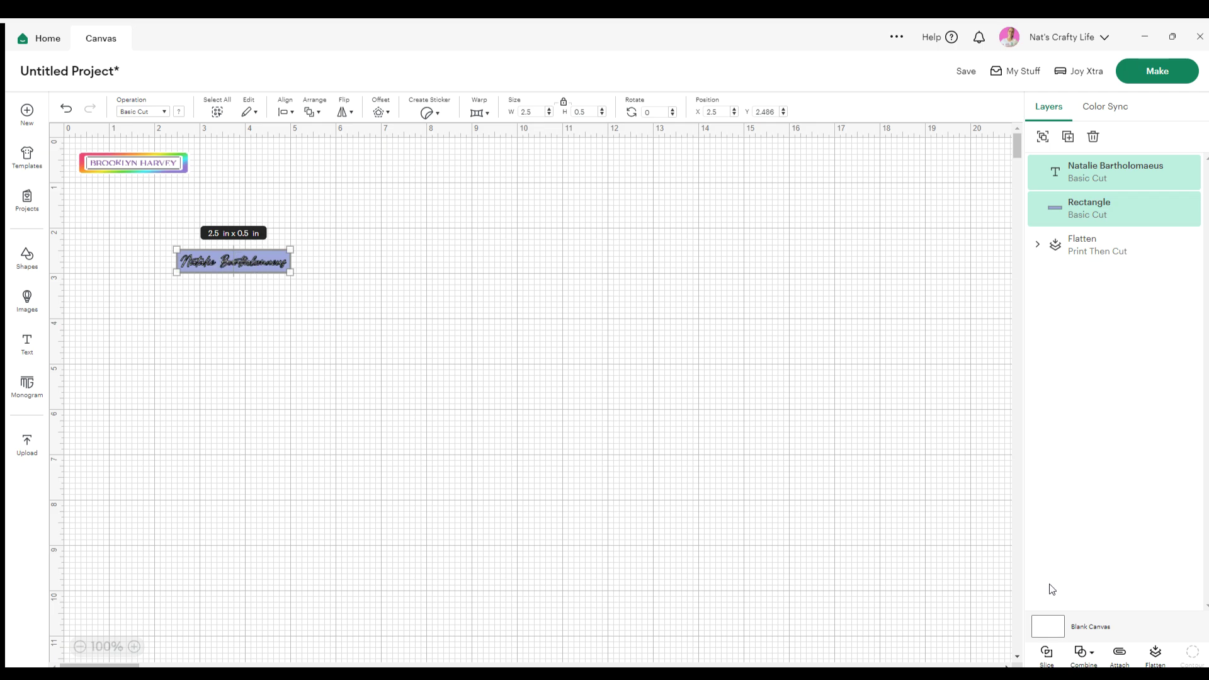
{"action": "left_click", "coordinate": [1153, 655]}
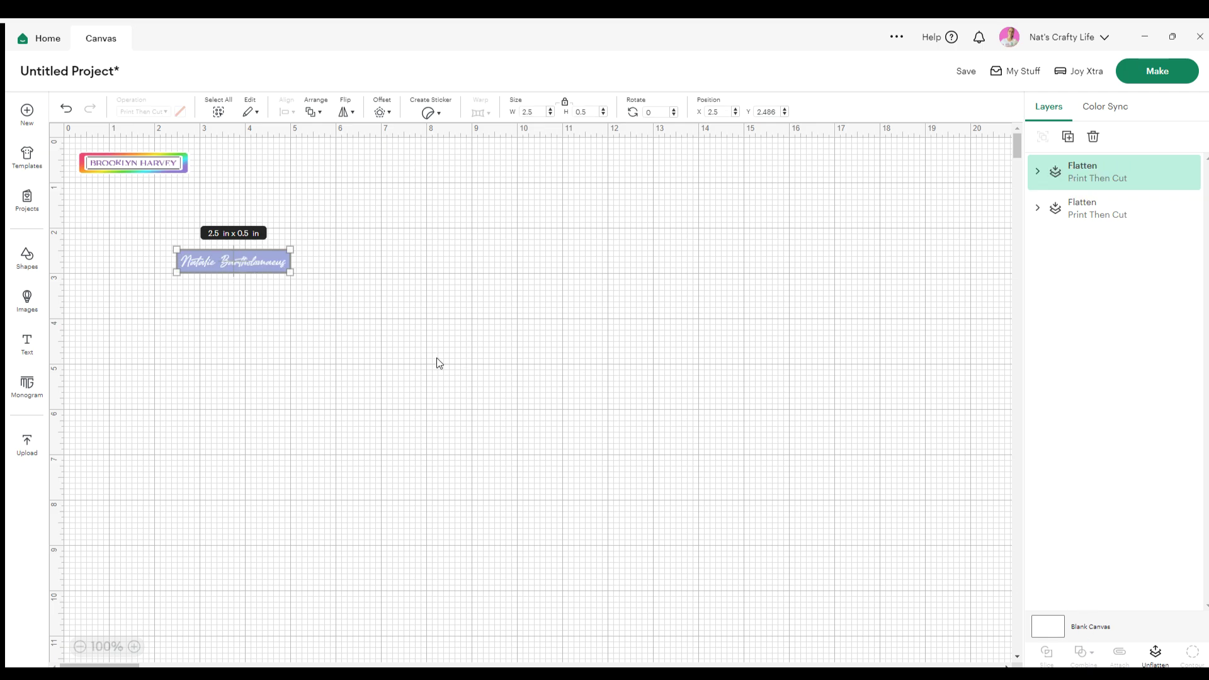
{"action": "left_click", "coordinate": [318, 353]}
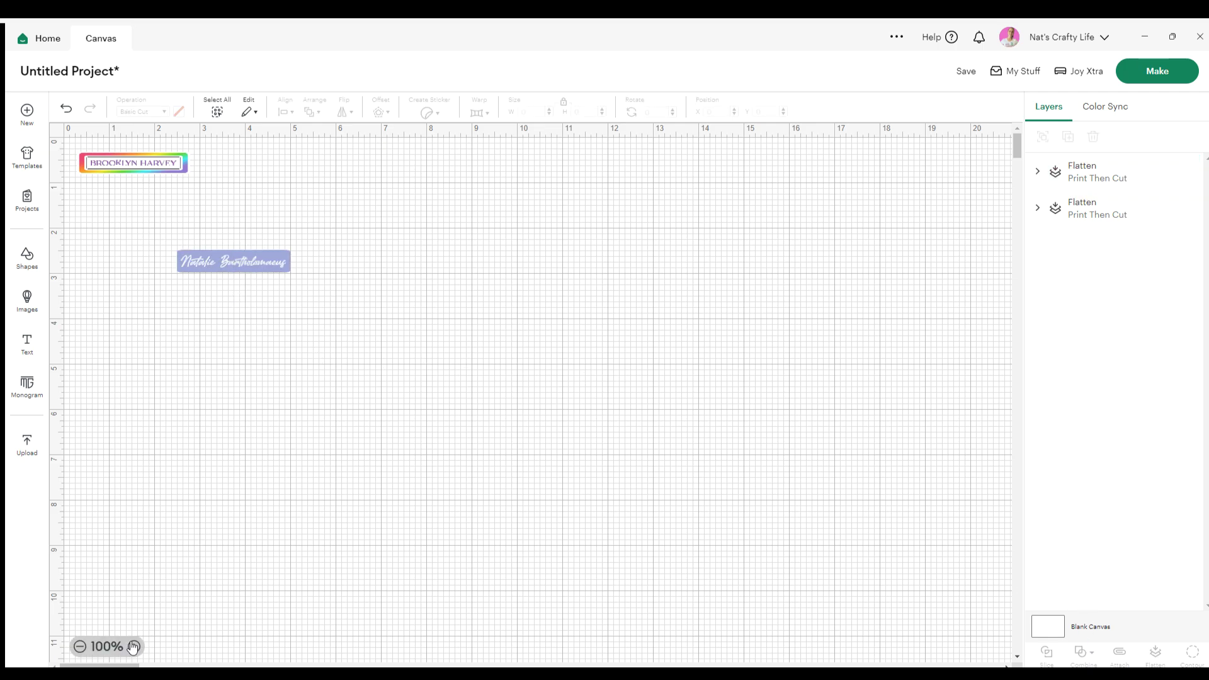
{"action": "left_click", "coordinate": [135, 646]}
{"action": "left_click", "coordinate": [135, 646]}
Move the flattened name label left on the canvas and select it
{"action": "left_click_drag", "start_coordinate": [439, 665], "coordinate": [58, 667]}
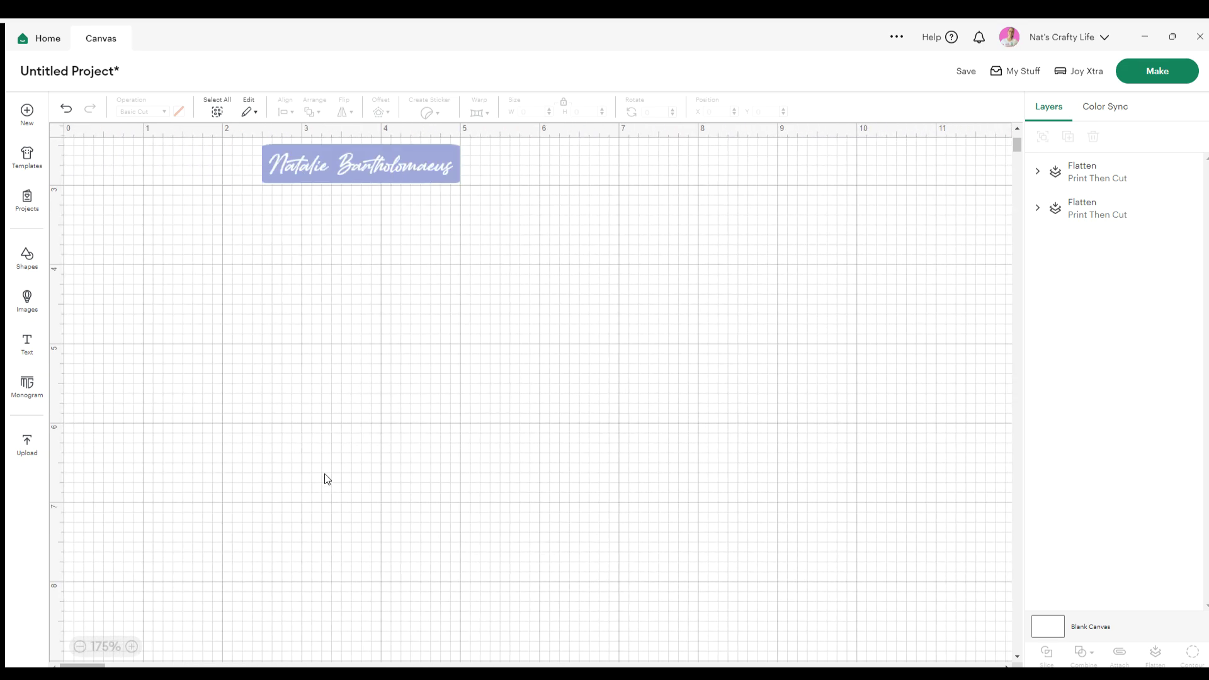
{"action": "scroll", "coordinate": [324, 480], "scroll_direction": "up", "scroll_amount": 3}
{"action": "left_click_drag", "start_coordinate": [421, 345], "coordinate": [327, 342]}
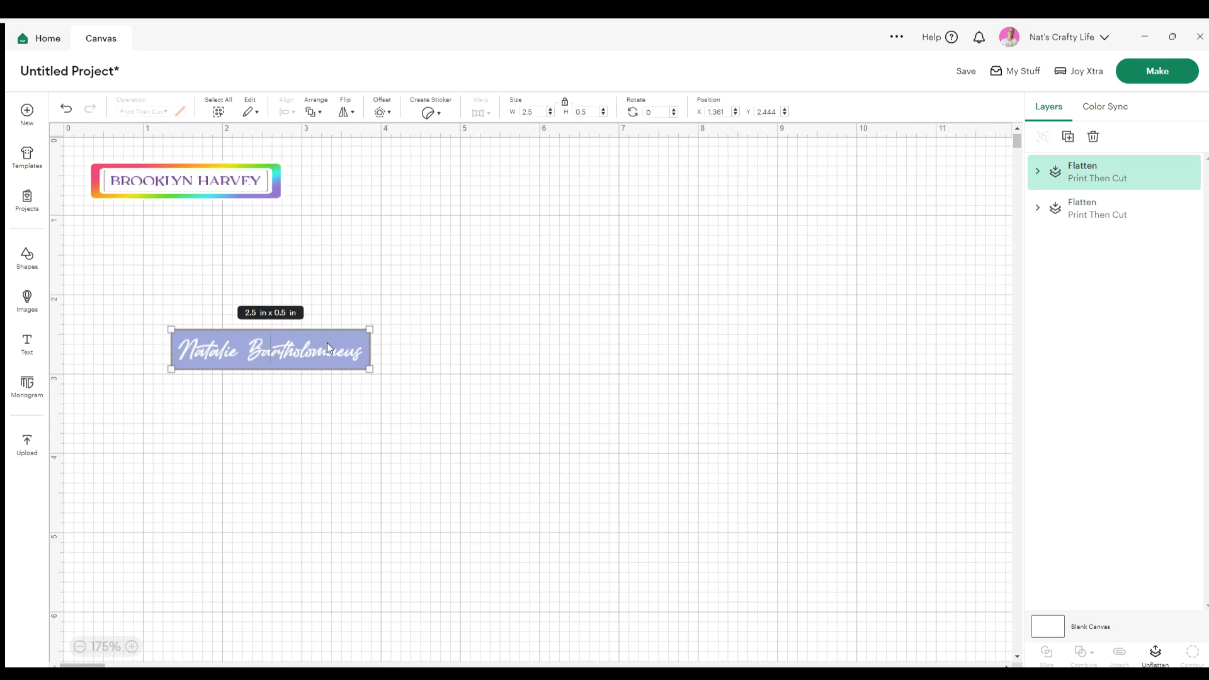
{"action": "left_click", "coordinate": [400, 341]}
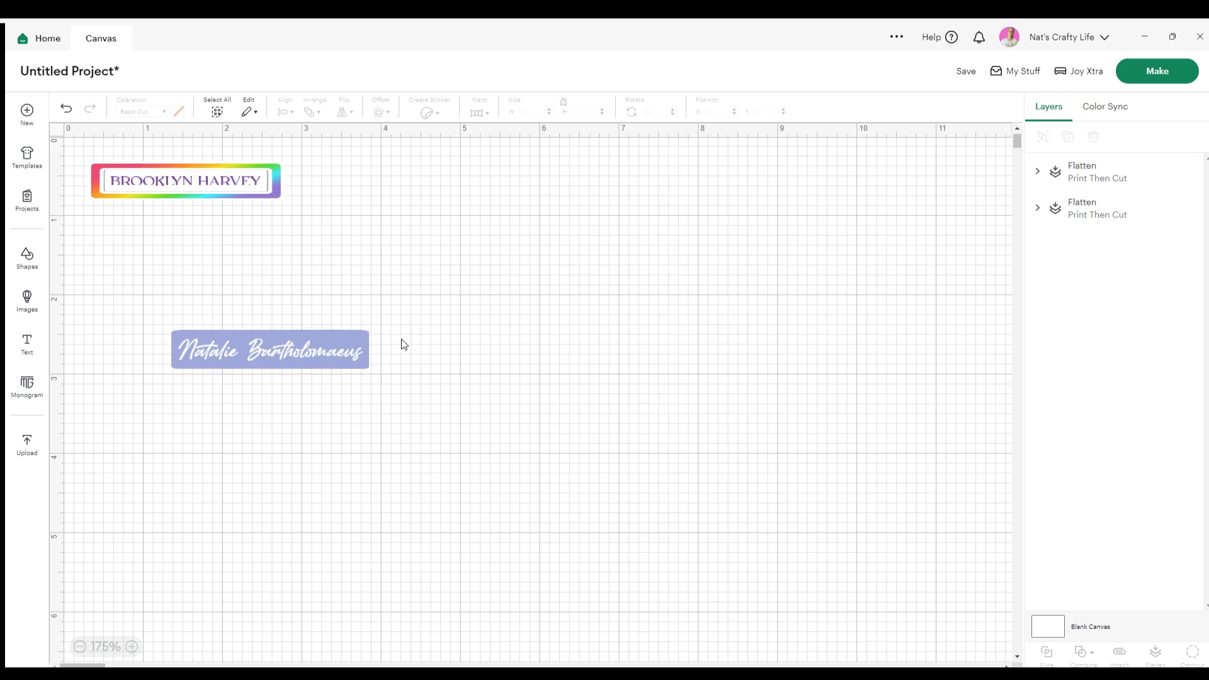
{"action": "left_click", "coordinate": [258, 350]}
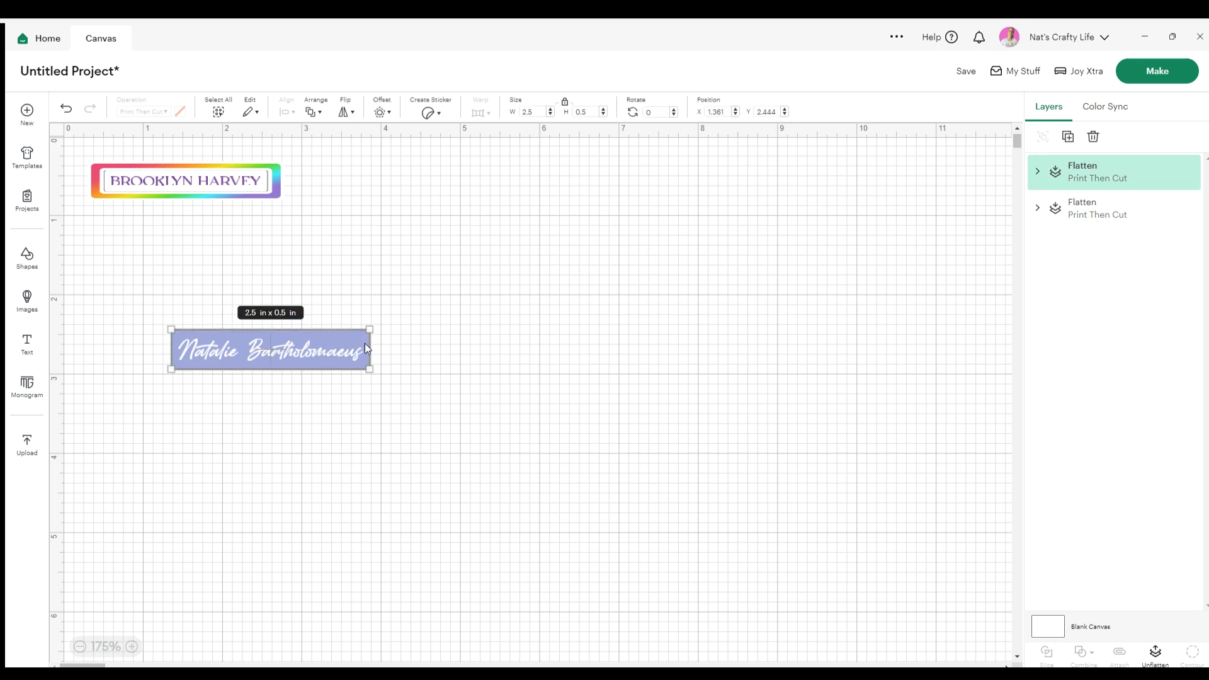
{"action": "left_click", "coordinate": [397, 350]}
{"action": "left_click", "coordinate": [290, 343]}
Unflatten the label, shrink the name to 1.8 x 0.22 in, and nudge it down
{"action": "left_click", "coordinate": [388, 350]}
{"action": "left_click", "coordinate": [336, 363]}
{"action": "left_click_drag", "start_coordinate": [364, 362], "coordinate": [317, 347]}
{"action": "left_click", "coordinate": [263, 417]}
{"action": "left_click_drag", "start_coordinate": [240, 345], "coordinate": [240, 351]}
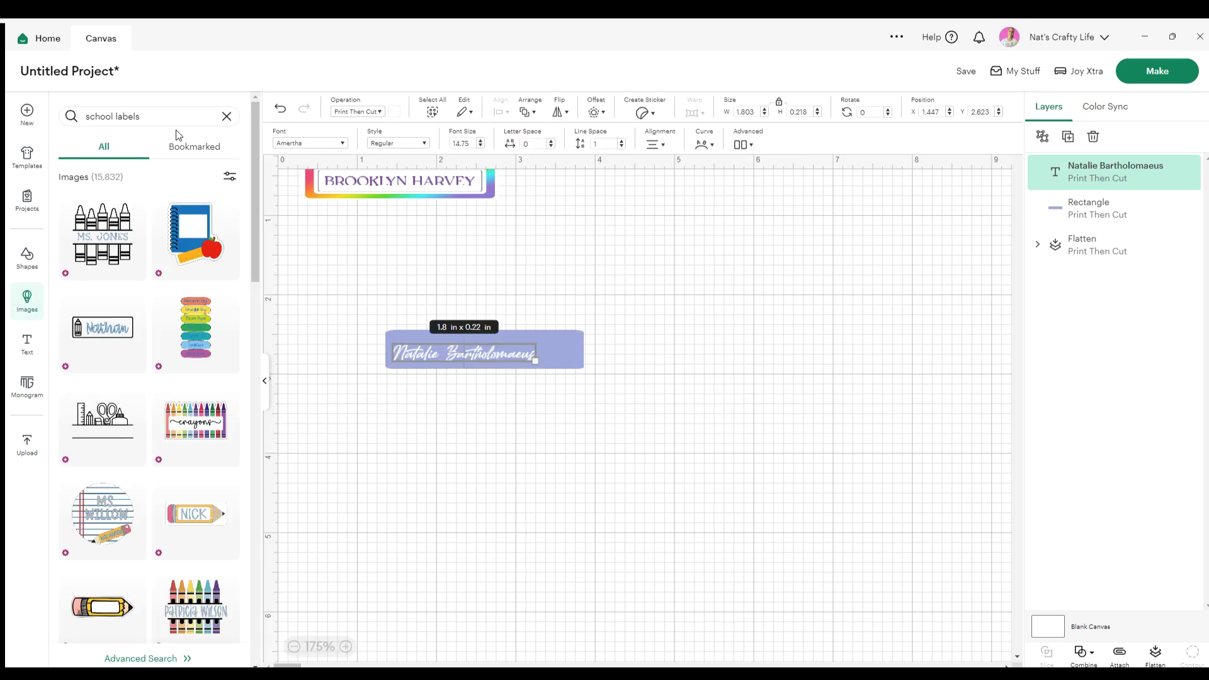
Search the Images library for 'rainbow'
{"action": "left_click", "coordinate": [133, 111]}
{"action": "key", "text": "BackSpace"}
{"action": "key", "text": "BackSpace"}
{"action": "key", "text": "BackSpace"}
{"action": "key", "text": "BackSpace"}
{"action": "key", "text": "BackSpace"}
{"action": "key", "text": "BackSpace"}
{"action": "key", "text": "BackSpace"}
{"action": "key", "text": "BackSpace"}
{"action": "key", "text": "BackSpace"}
{"action": "key", "text": "BackSpace"}
{"action": "key", "text": "BackSpace"}
{"action": "key", "text": "BackSpace"}
{"action": "key", "text": "BackSpace"}
{"action": "type", "text": "rainbow"}
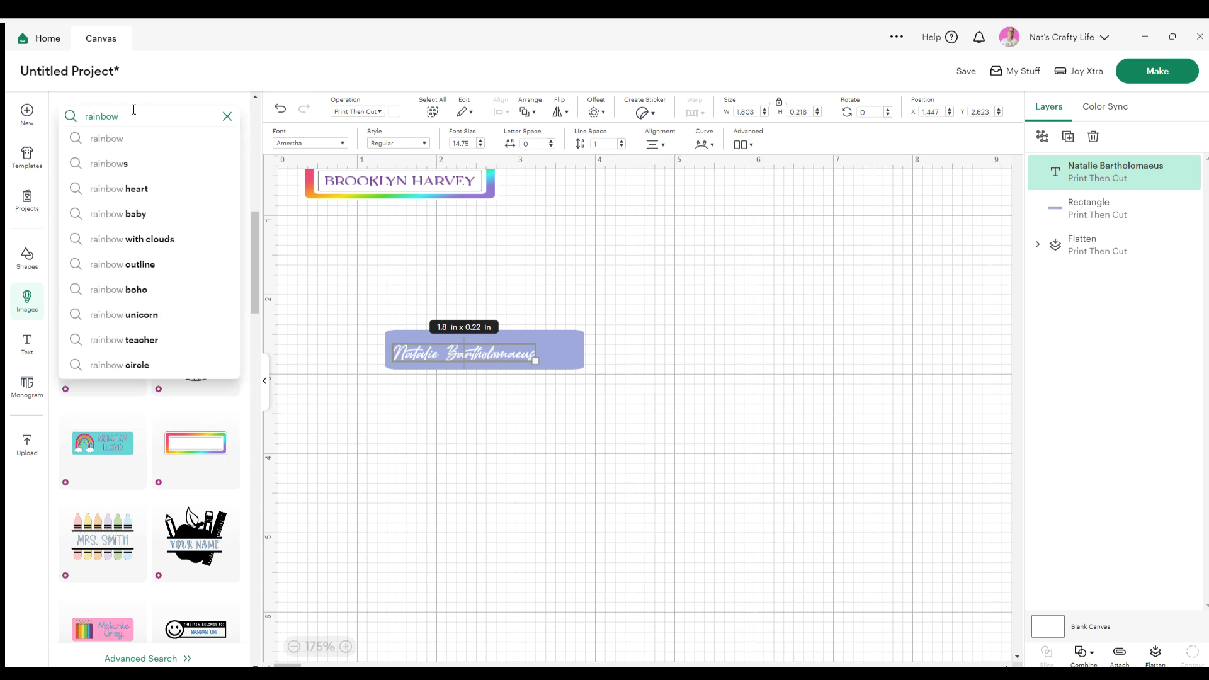
{"action": "key", "text": "Return"}
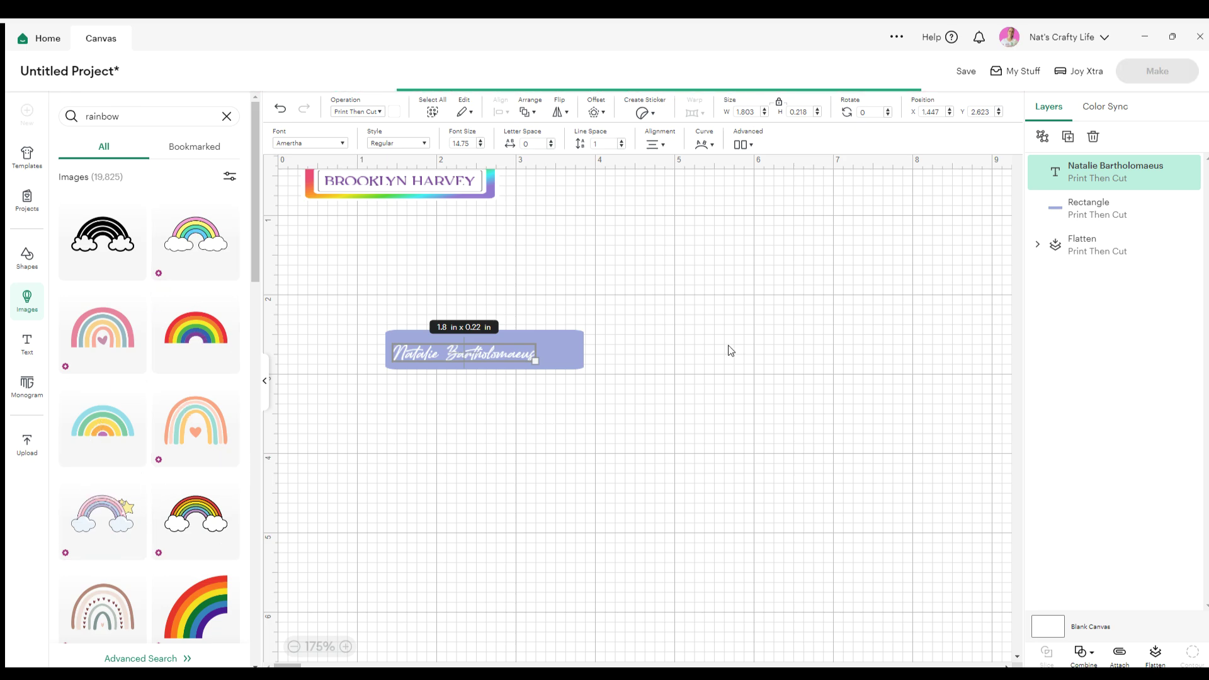
Shrink the Sparkly Rainbow to about 0.6 x 0.35 in and place it at the label's right end
{"action": "left_click_drag", "start_coordinate": [300, 162], "coordinate": [429, 343]}
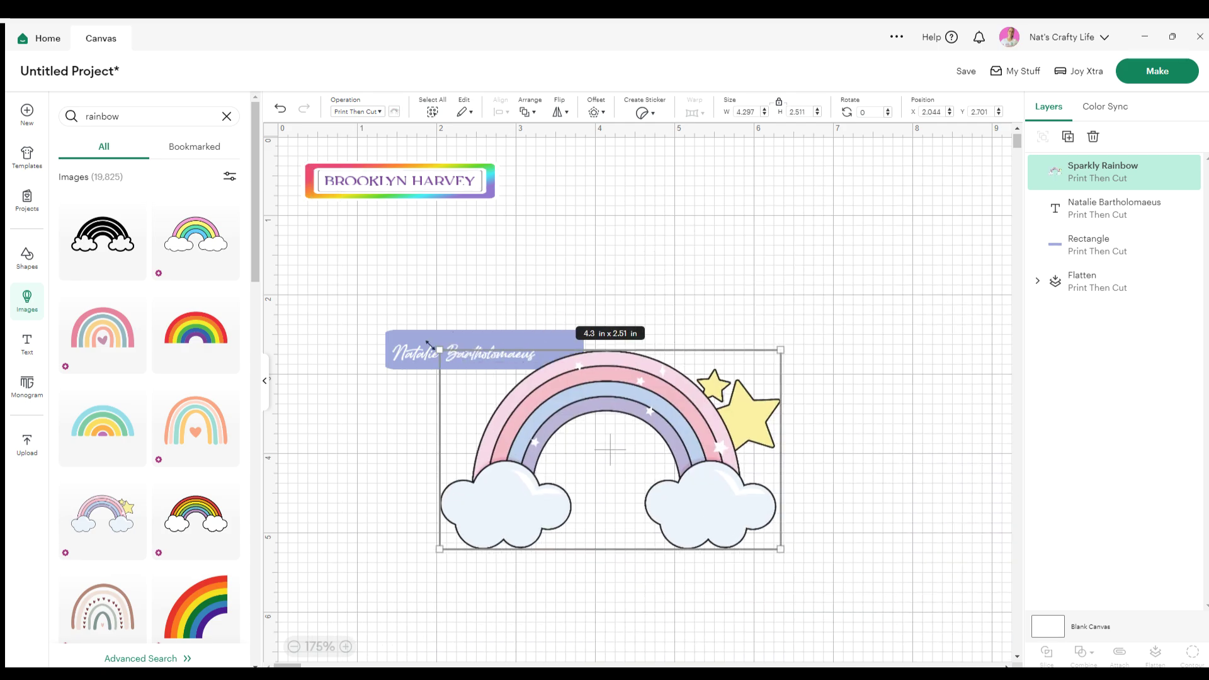
{"action": "left_click_drag", "start_coordinate": [676, 411], "coordinate": [568, 356]}
{"action": "left_click", "coordinate": [826, 555]}
{"action": "left_click", "coordinate": [681, 356]}
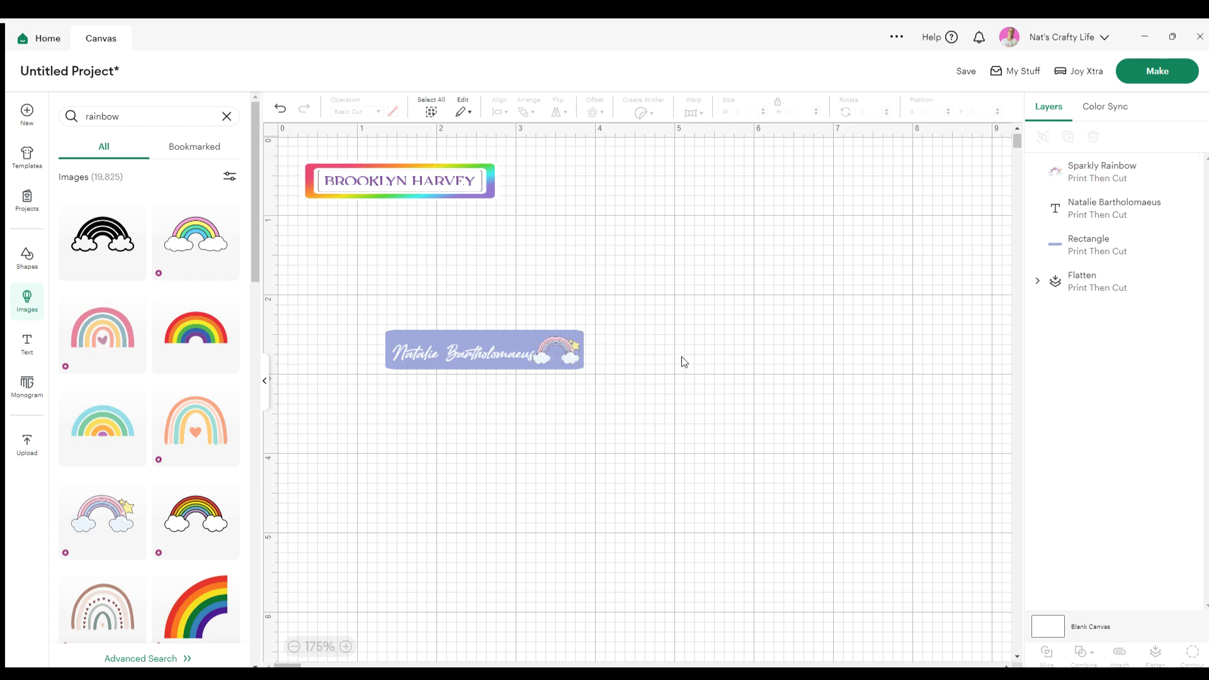
{"action": "left_click_drag", "start_coordinate": [490, 348], "coordinate": [477, 346]}
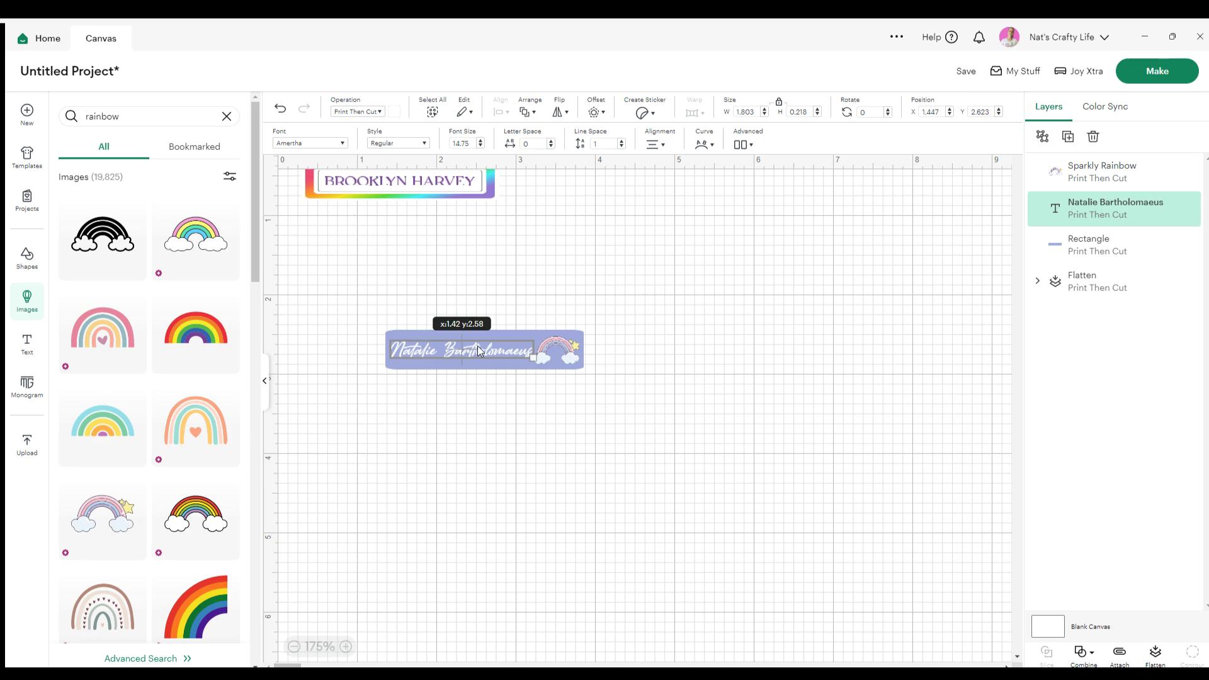
Shrink the rainbow to 0.55 x 0.32 in
{"action": "left_click", "coordinate": [636, 430]}
{"action": "left_click", "coordinate": [561, 353]}
{"action": "left_click_drag", "start_coordinate": [575, 361], "coordinate": [558, 342]}
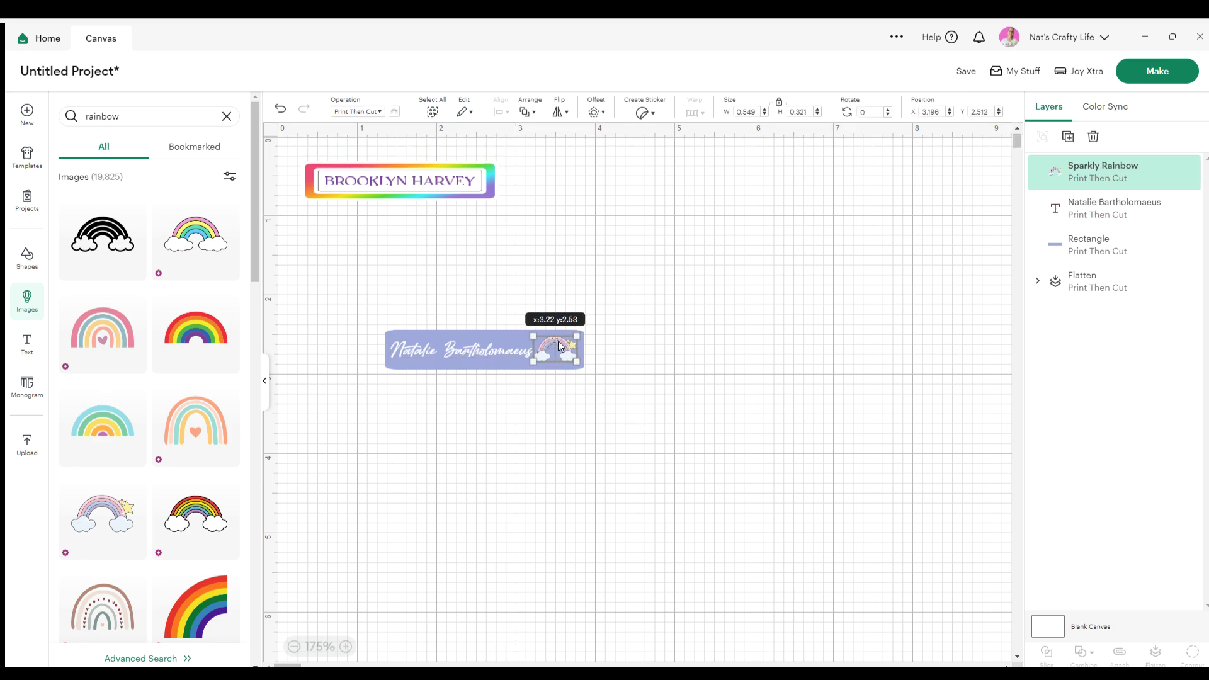
{"action": "left_click", "coordinate": [478, 373]}
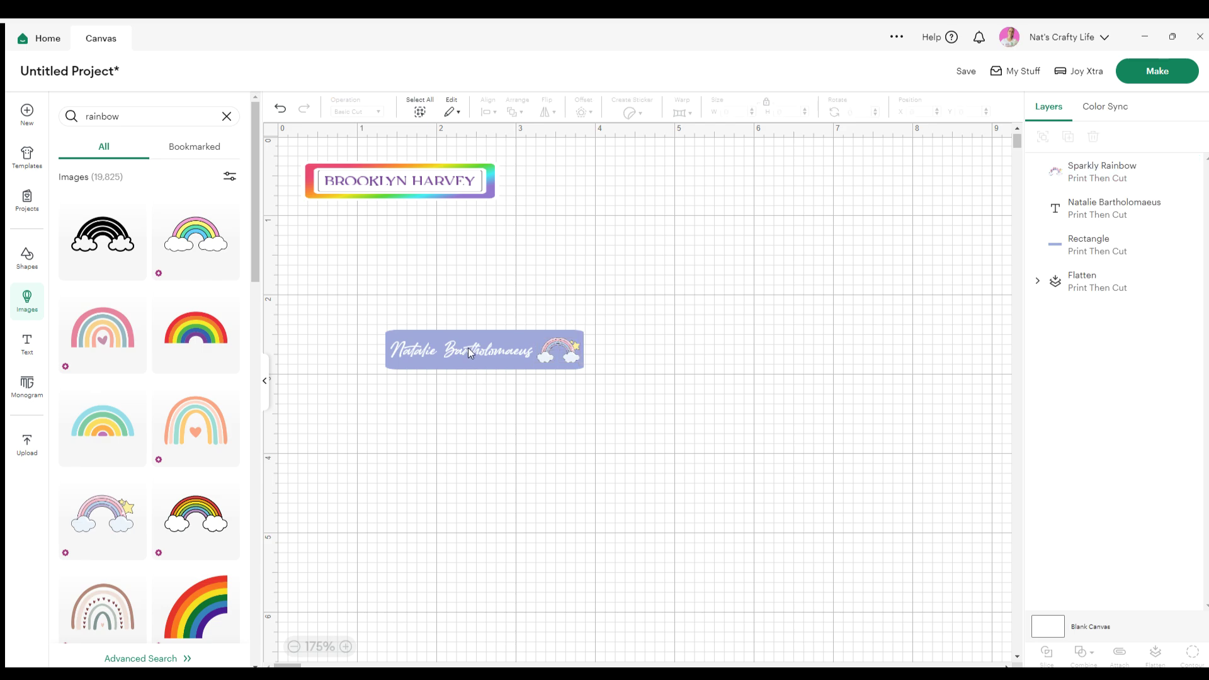
Centre the name vertically on the lavender rectangle
{"action": "left_click_drag", "start_coordinate": [466, 411], "coordinate": [421, 316]}
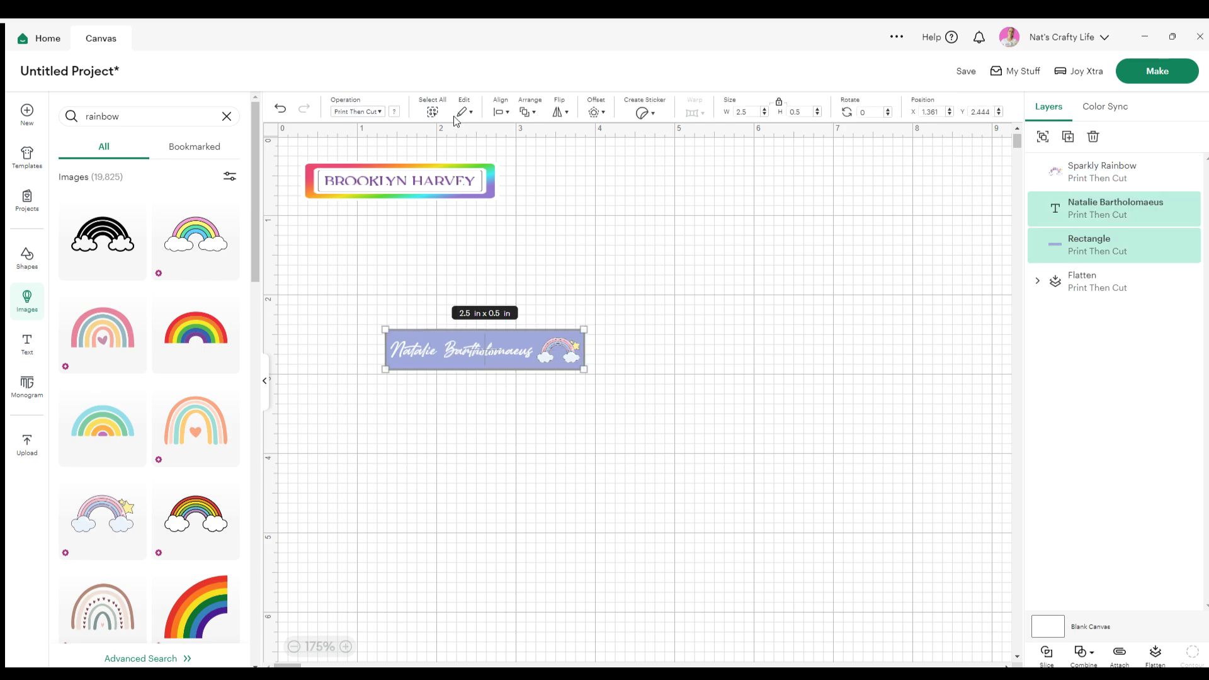
{"action": "left_click", "coordinate": [501, 111]}
{"action": "left_click", "coordinate": [543, 245]}
Flatten name, rectangle and rainbow into one Print Then Cut layer
{"action": "left_click_drag", "start_coordinate": [640, 458], "coordinate": [354, 304]}
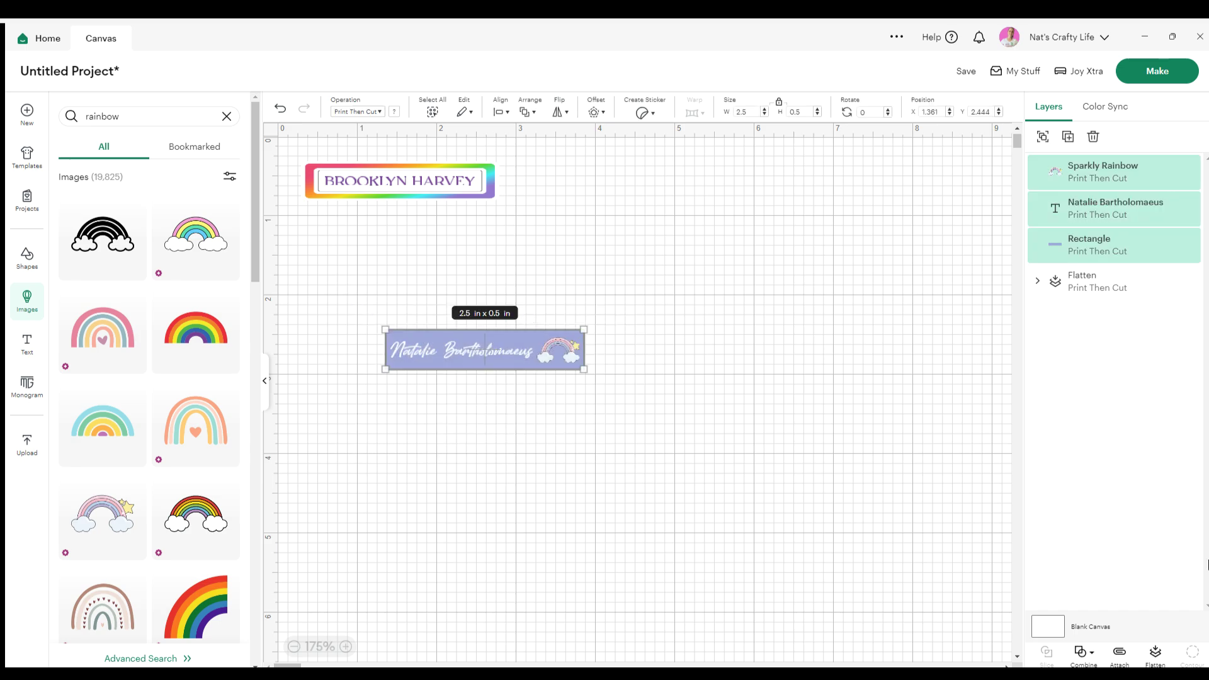
{"action": "left_click", "coordinate": [1153, 655]}
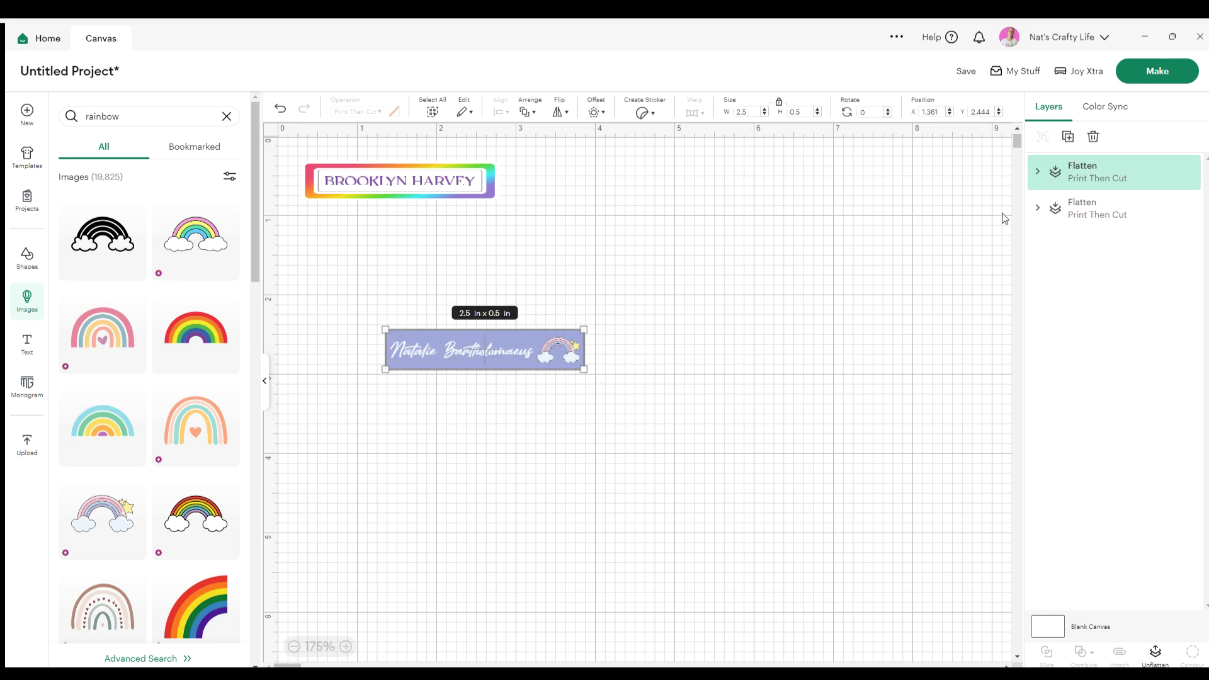
{"action": "left_click", "coordinate": [556, 439]}
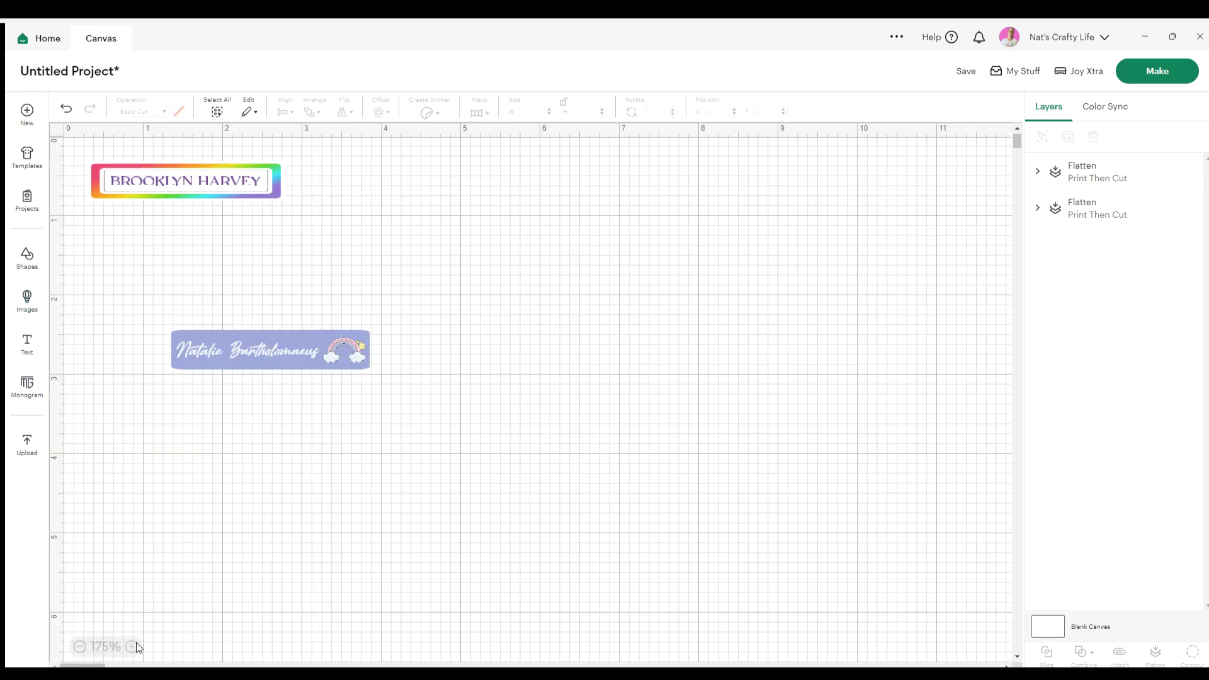
Zoom to 350% and check the finished label's size
{"action": "left_click", "coordinate": [136, 647]}
{"action": "left_click", "coordinate": [136, 647]}
{"action": "left_click", "coordinate": [136, 647]}
{"action": "left_click", "coordinate": [136, 647]}
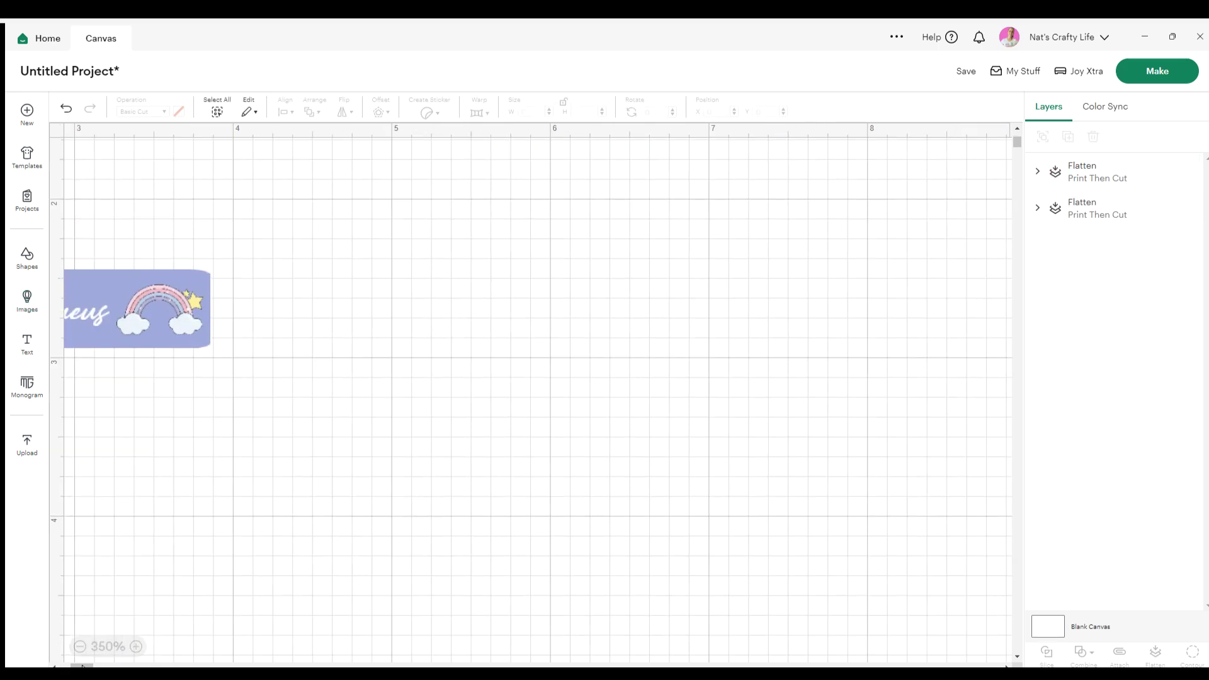
{"action": "left_click_drag", "start_coordinate": [82, 666], "coordinate": [45, 660]}
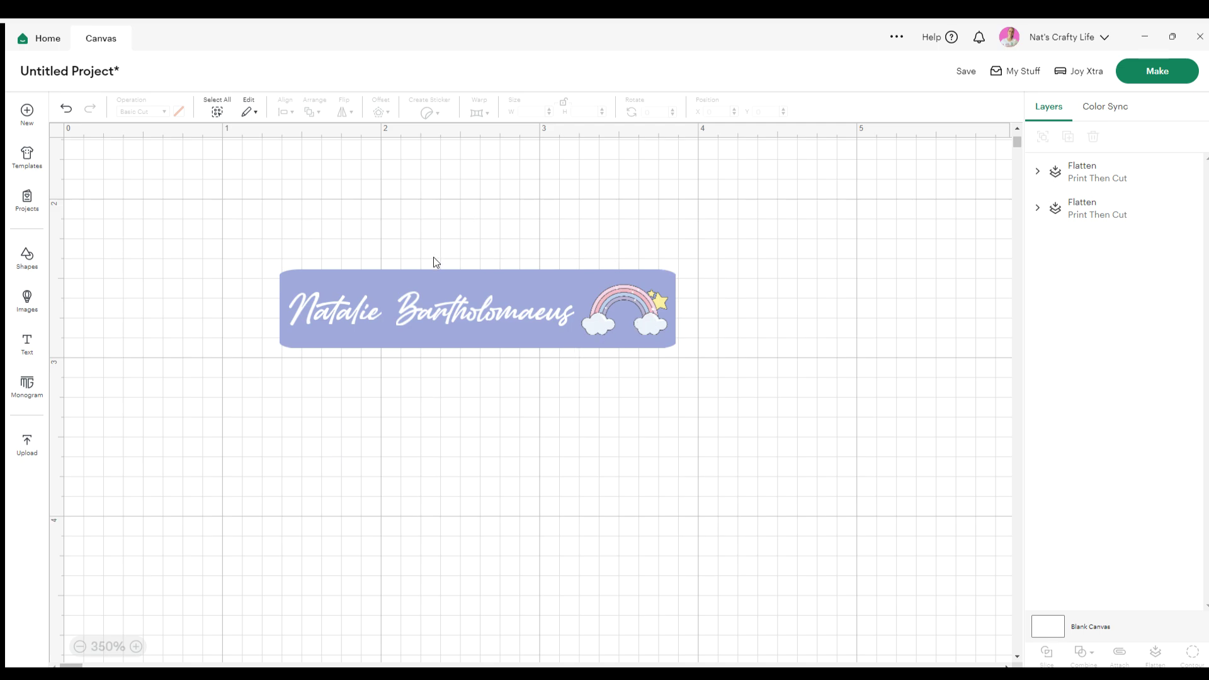
{"action": "left_click", "coordinate": [402, 321]}
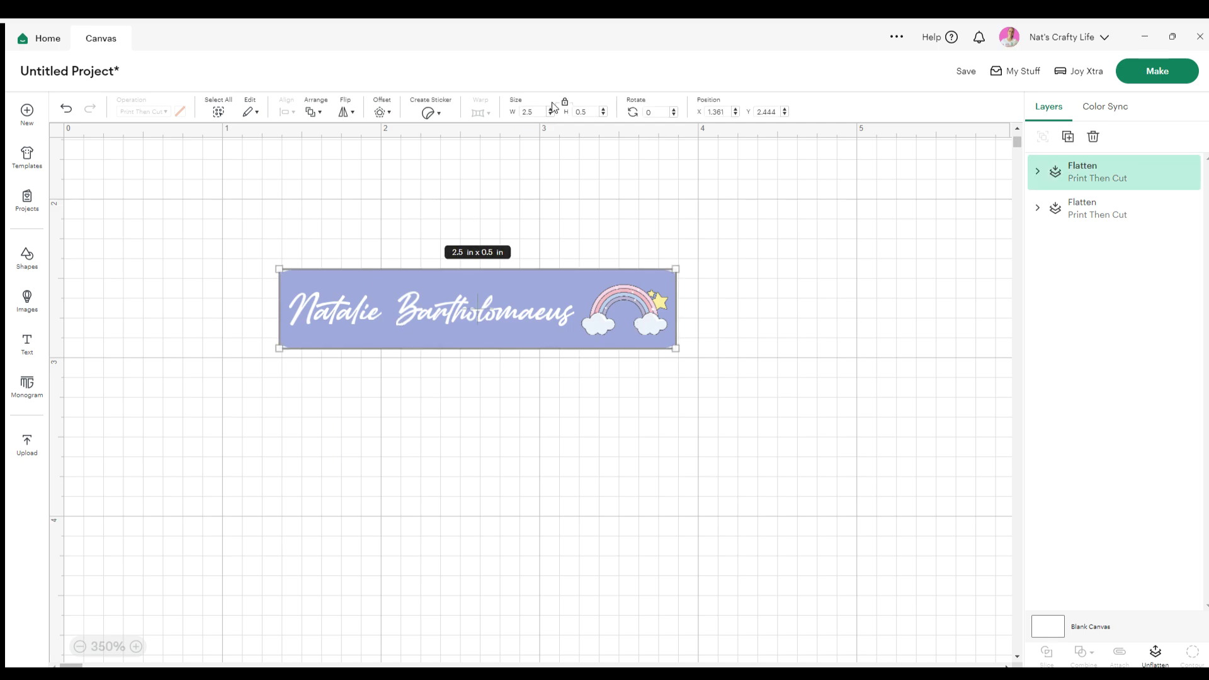
{"action": "left_click", "coordinate": [522, 471]}
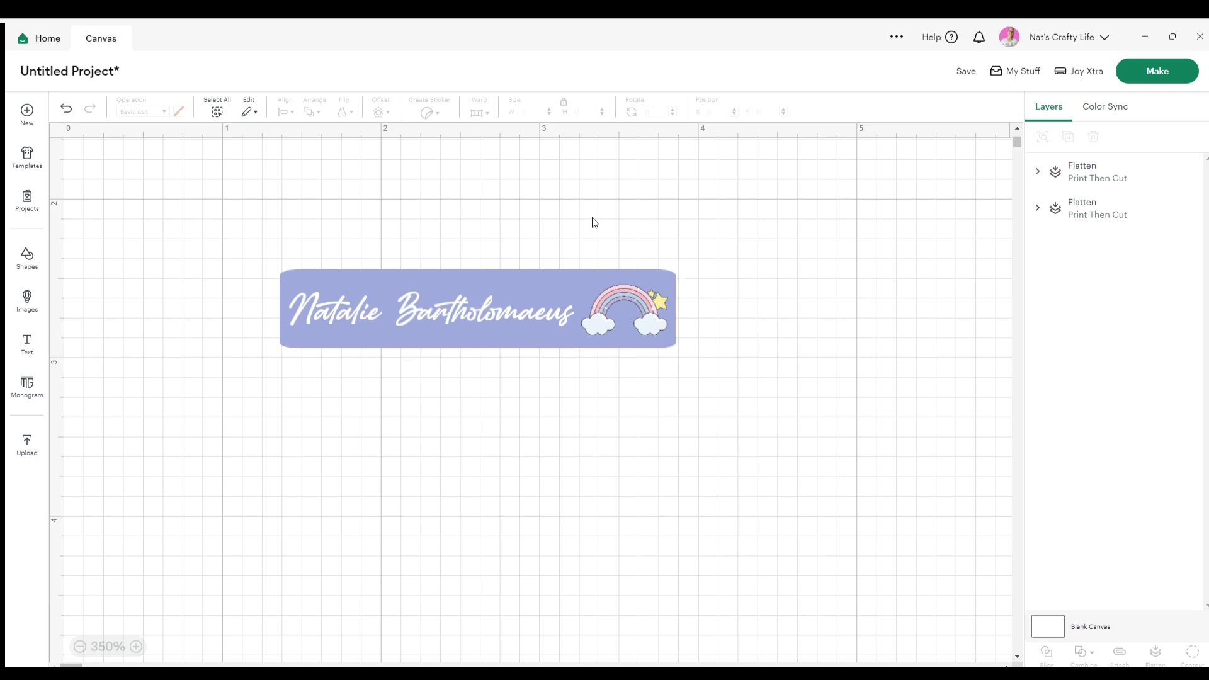